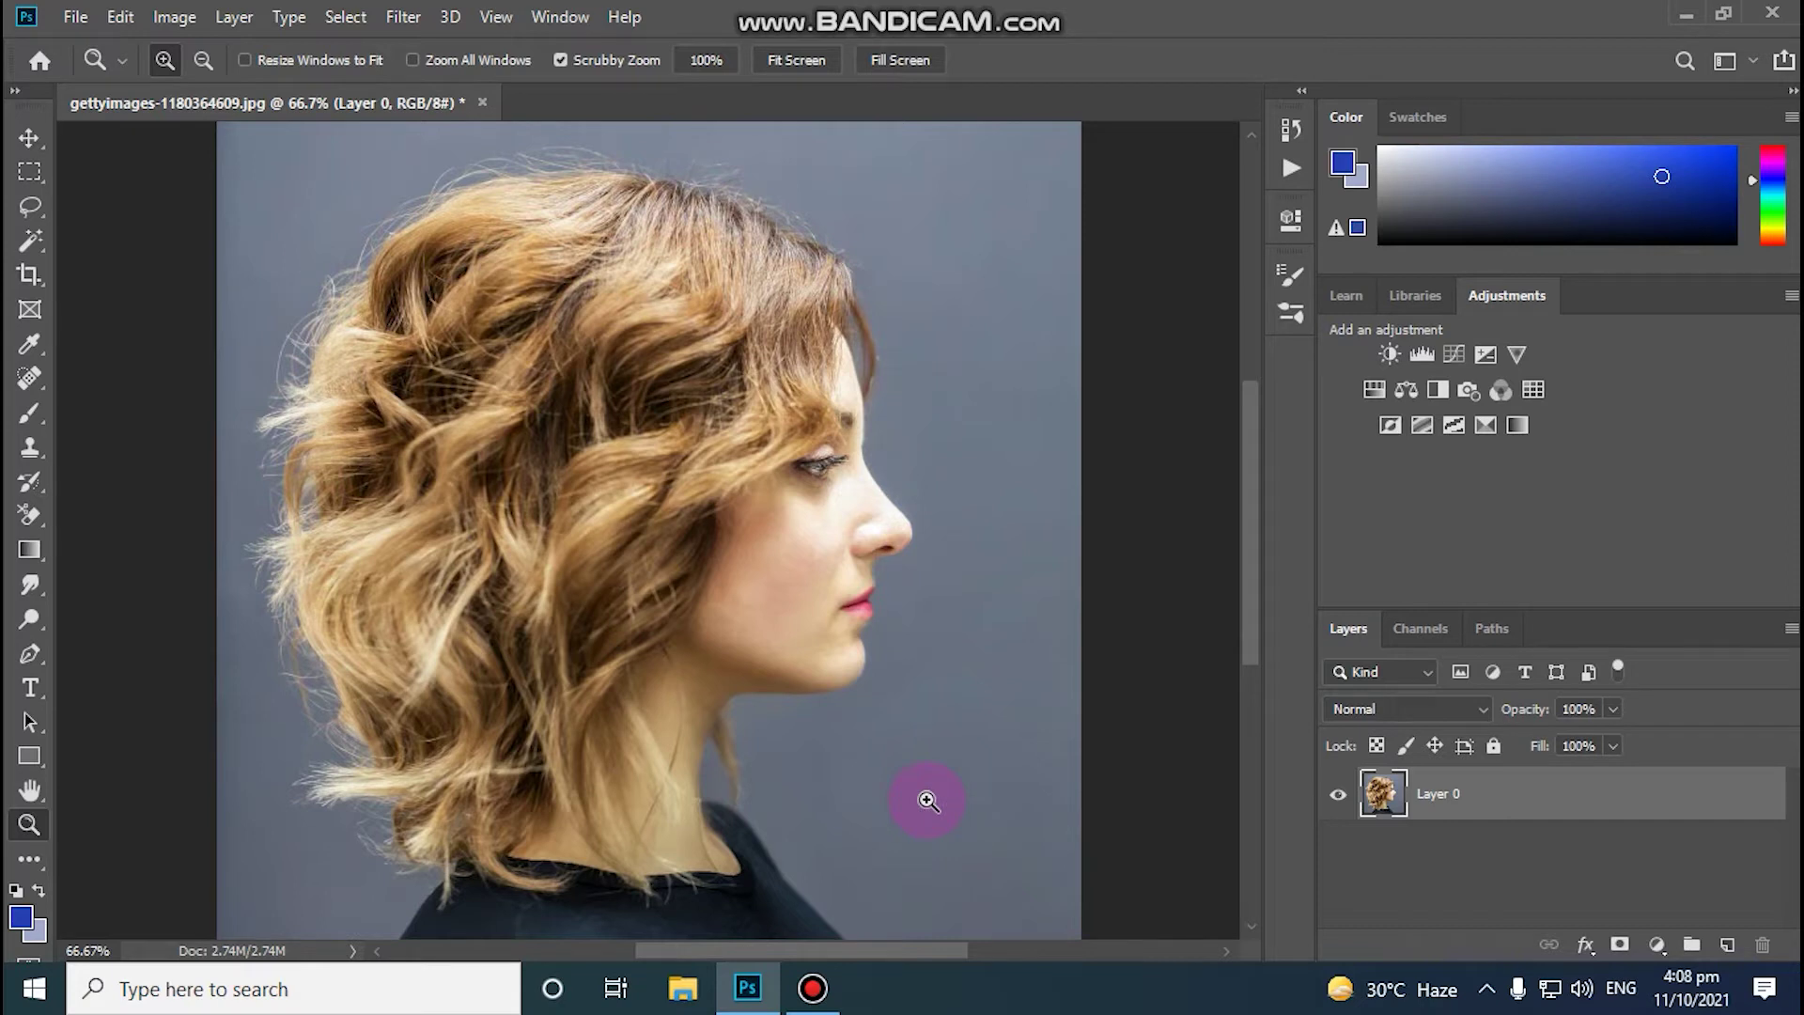
Step: Duplicate Layer 0 twice and hide the middle copy, Layer 0 copy 2
key("ctrl+j")
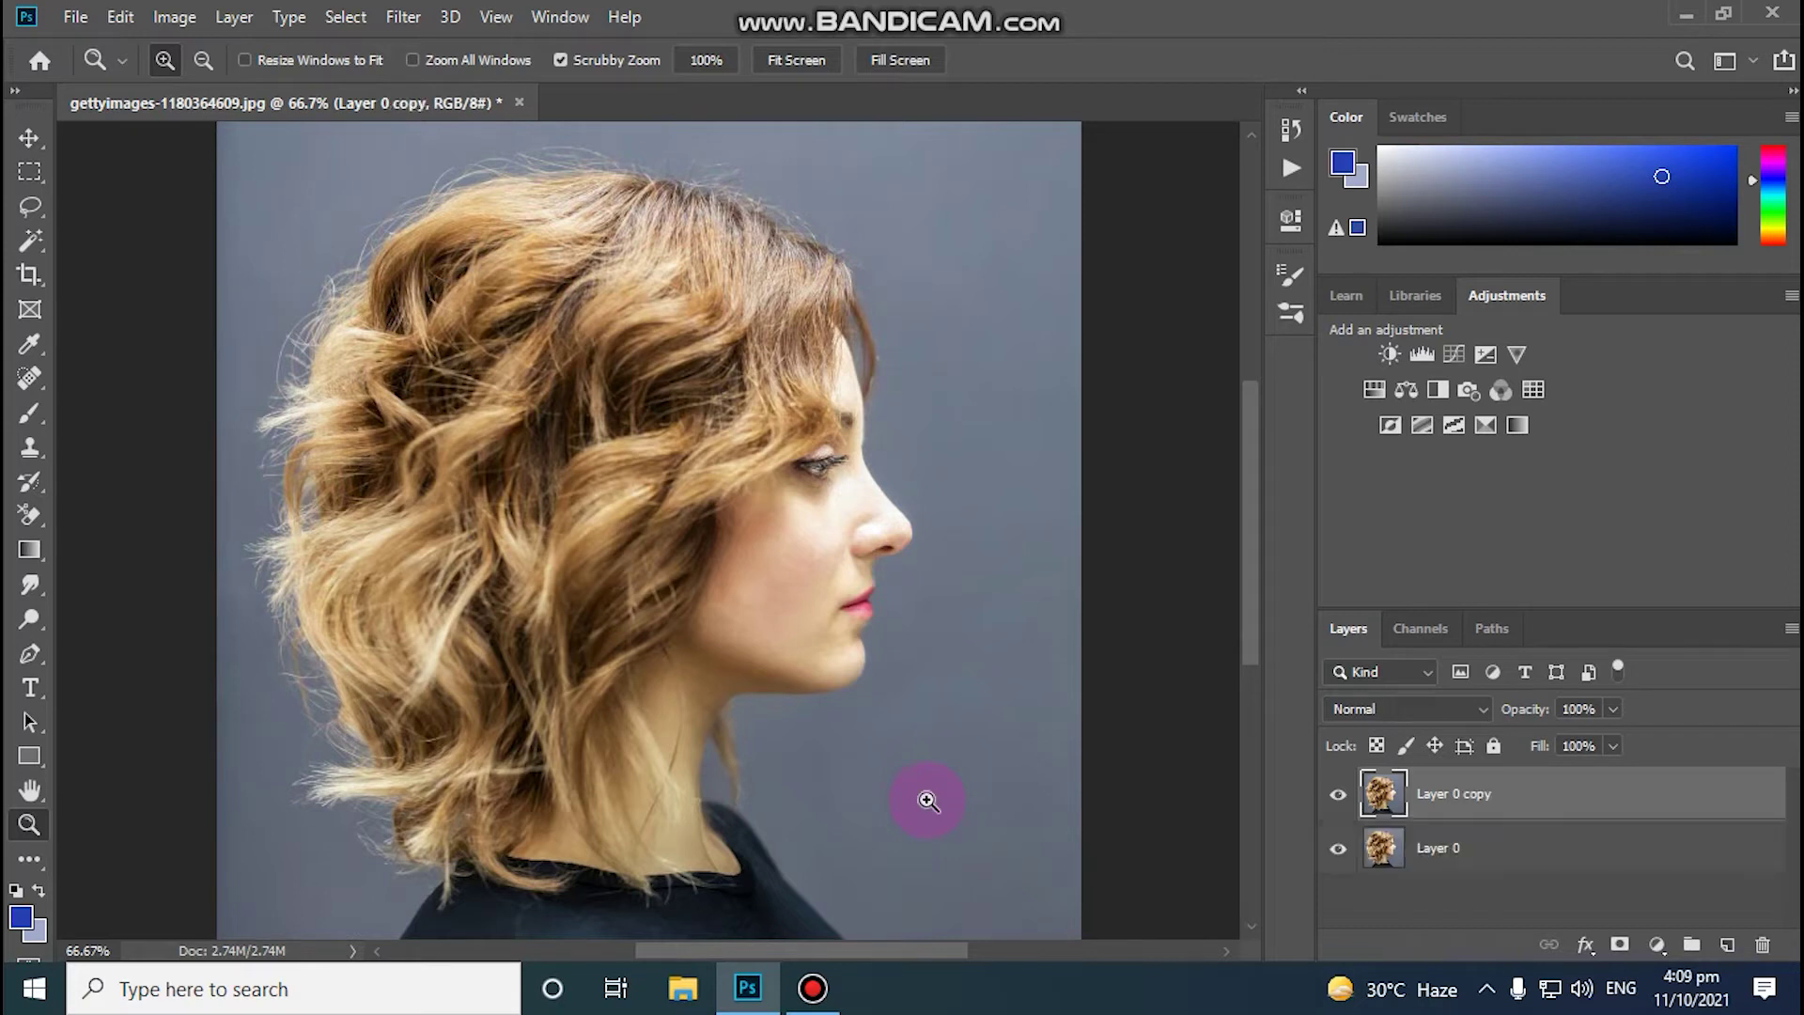
key("j")
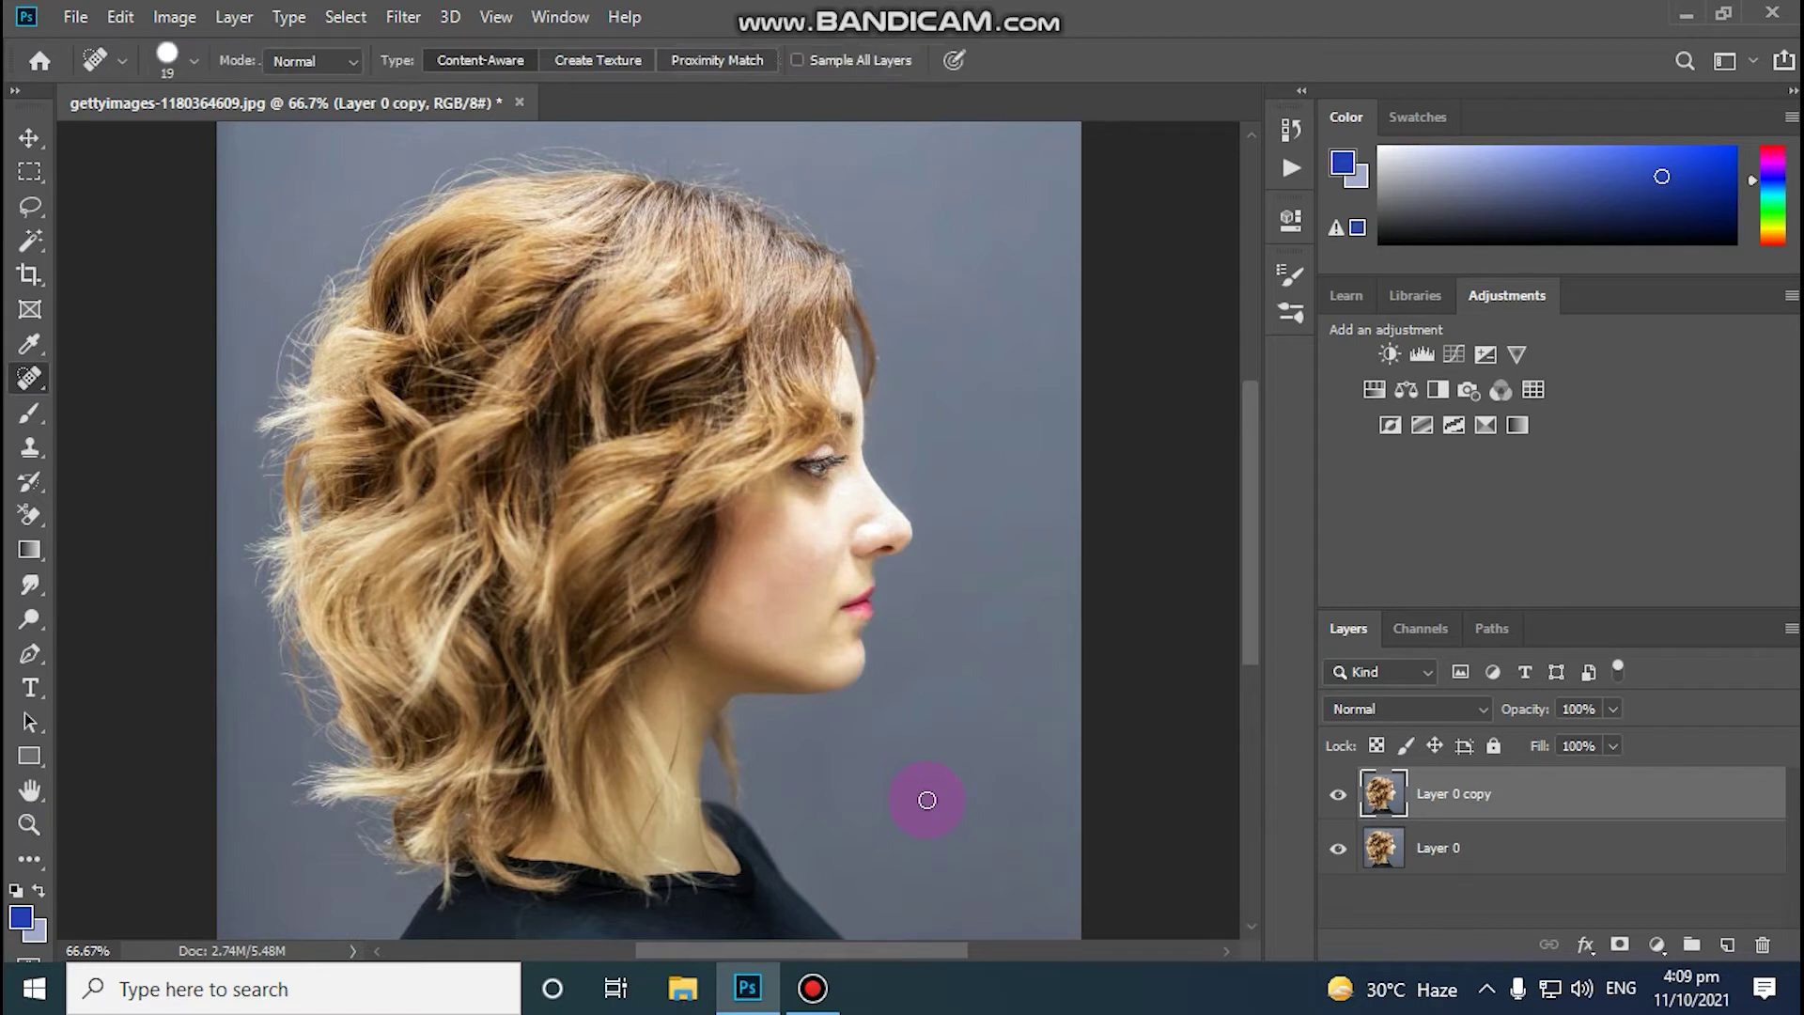
left_click(1626, 848)
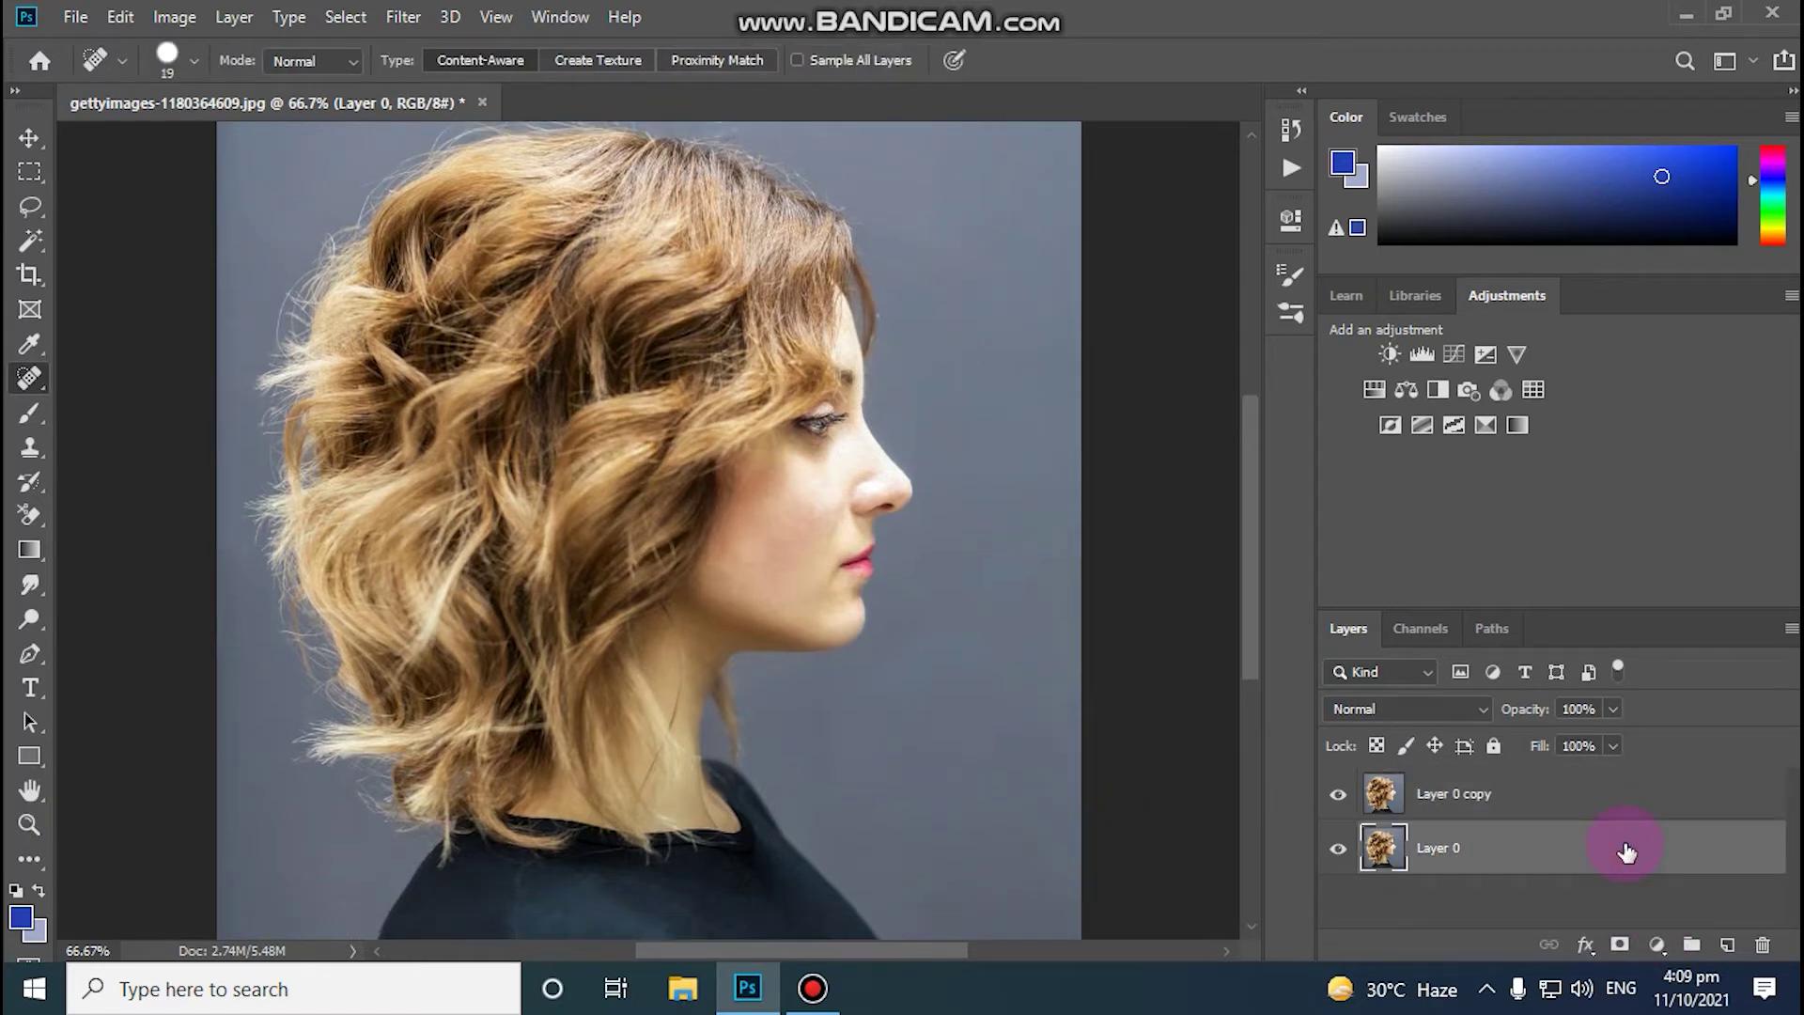
key("ctrl+j")
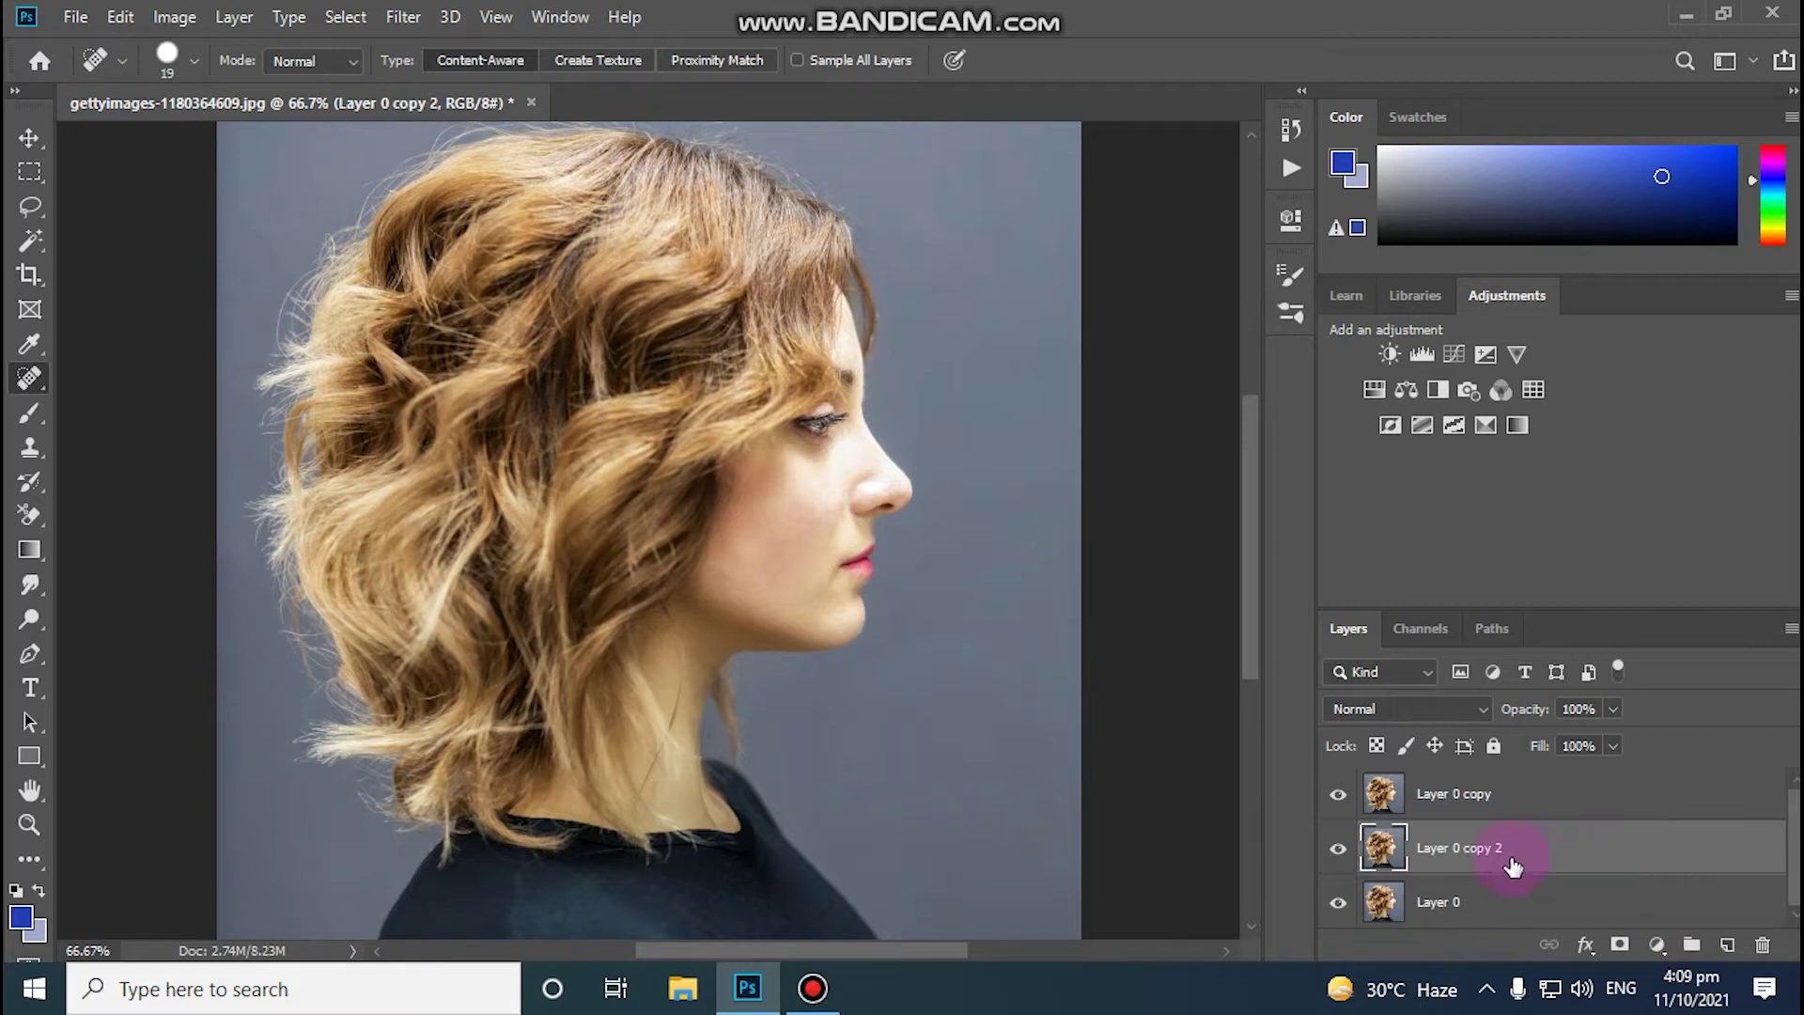
left_click(1337, 851)
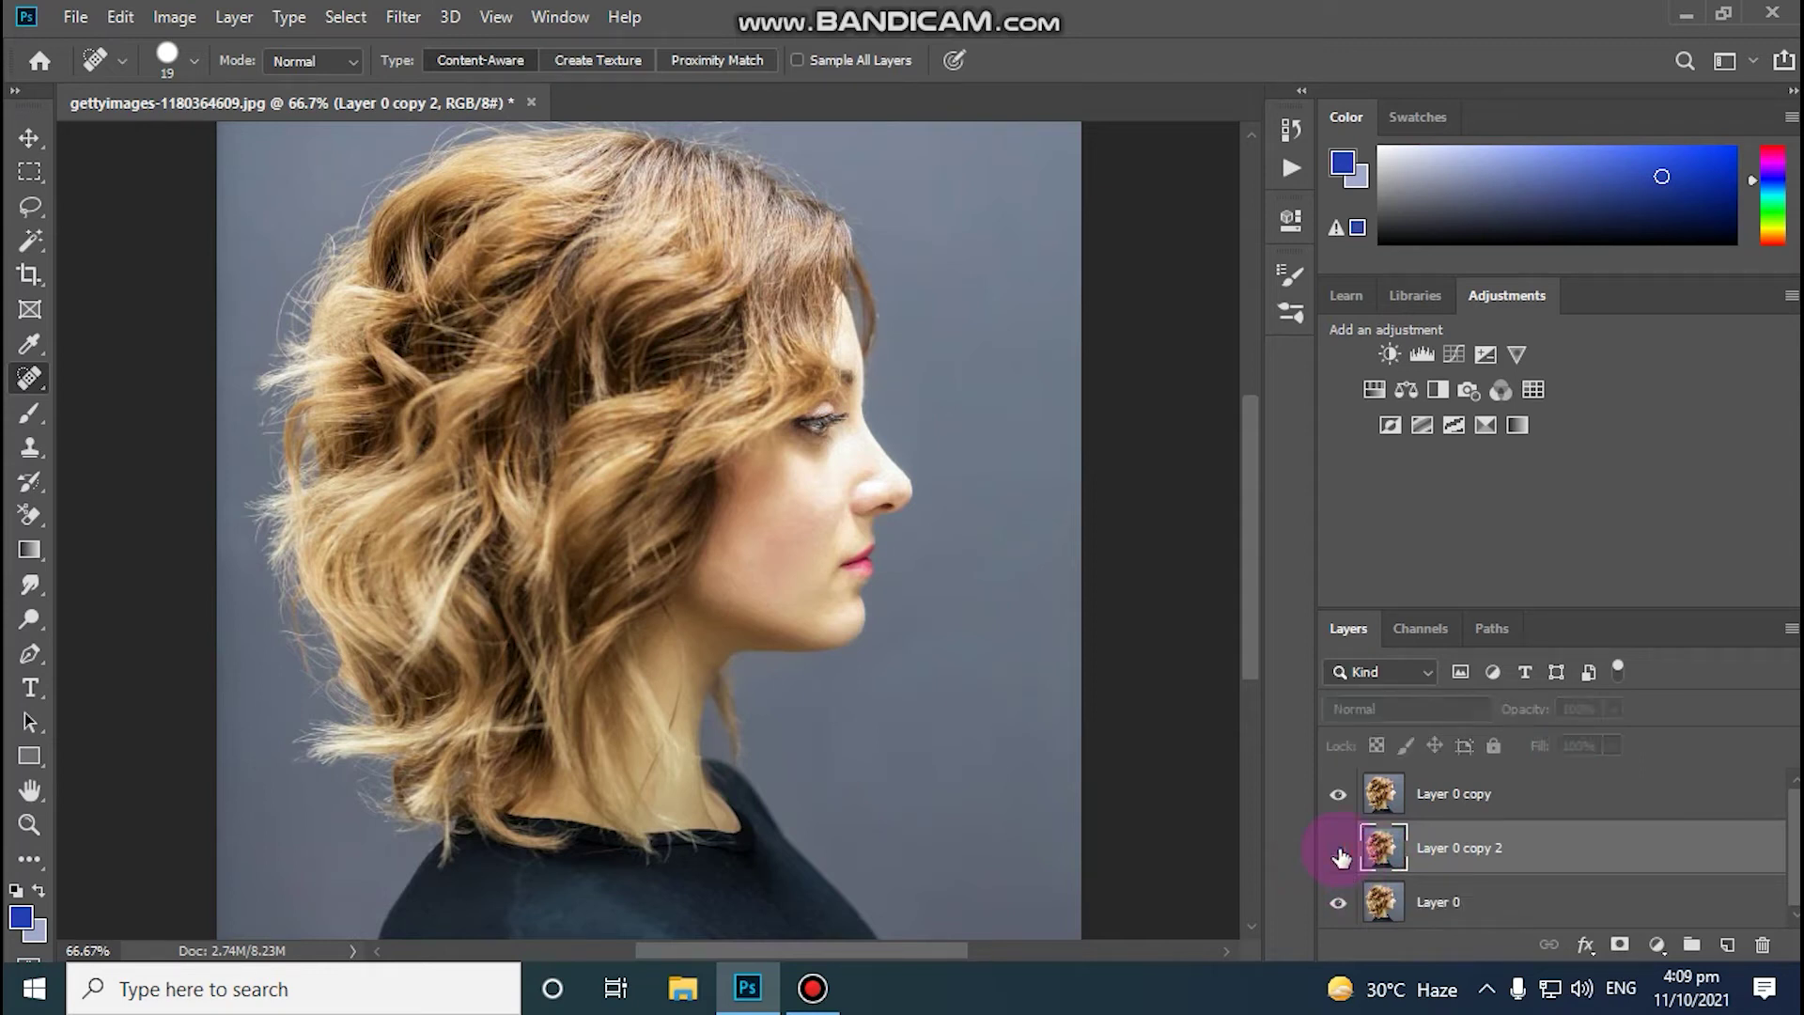
Step: Add a Solid Color fill layer in blue #2a49cc directly above Layer 0
left_click(1537, 907)
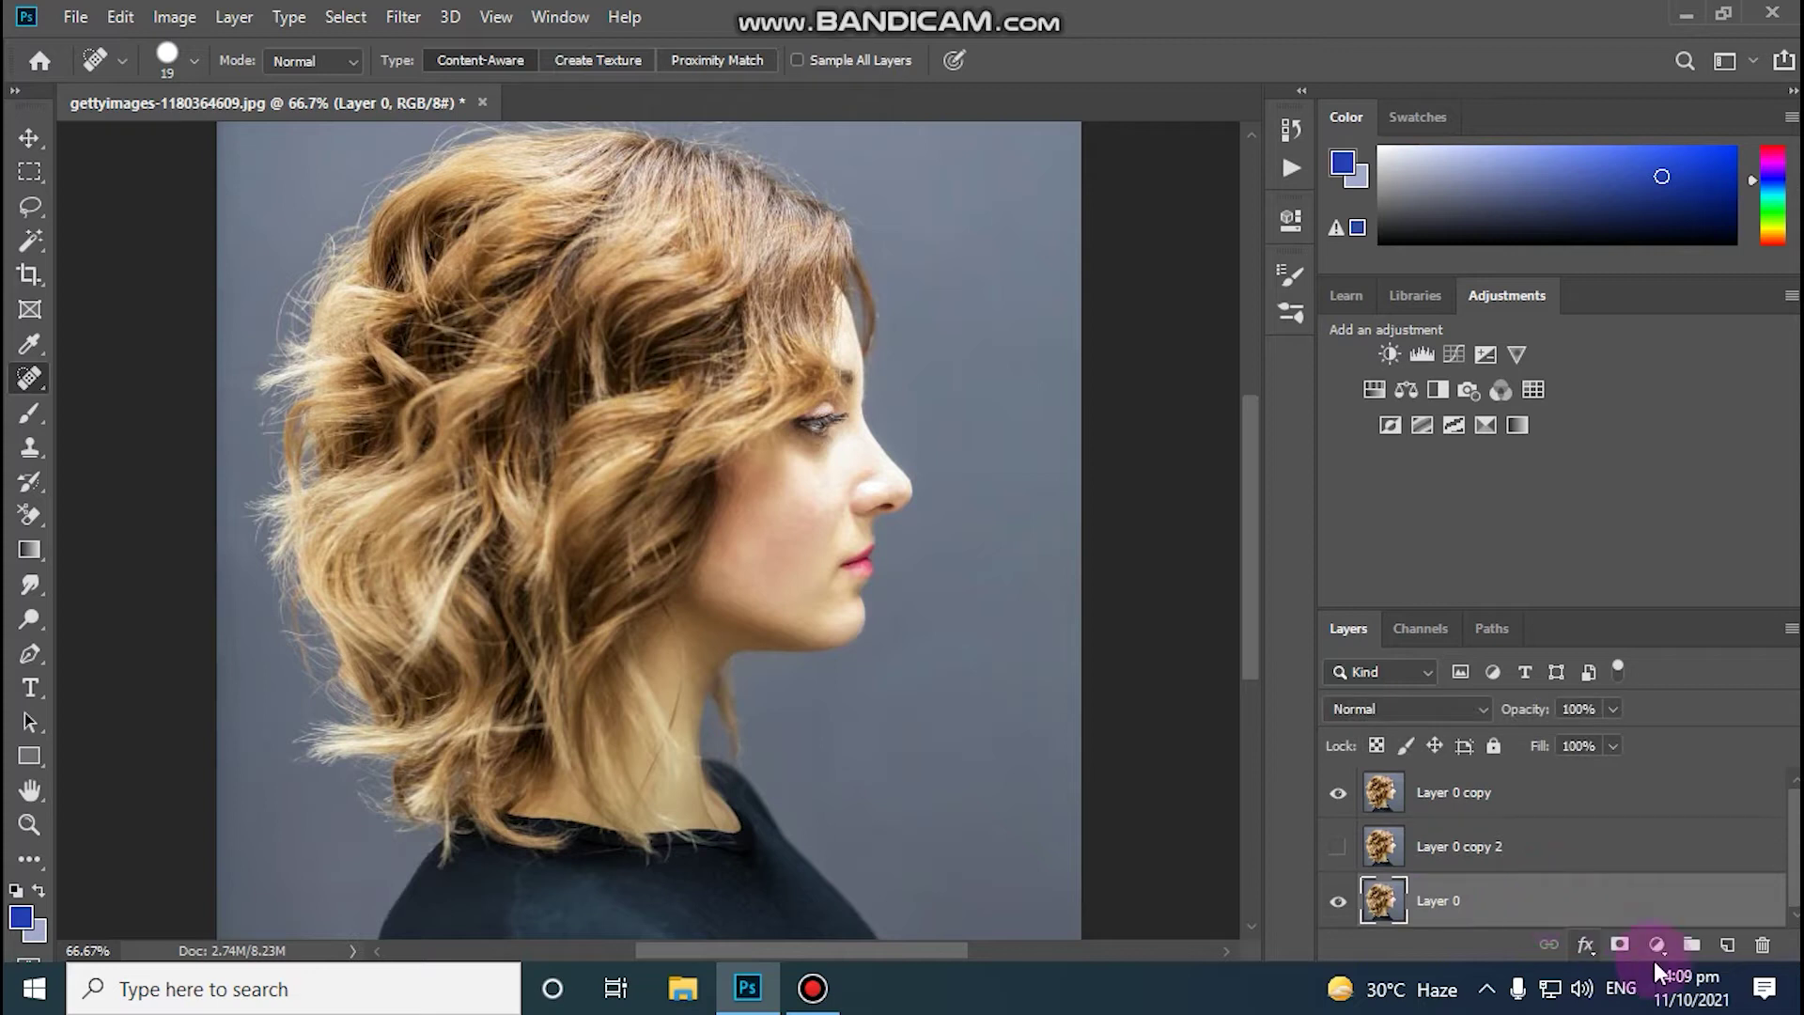
left_click(1659, 947)
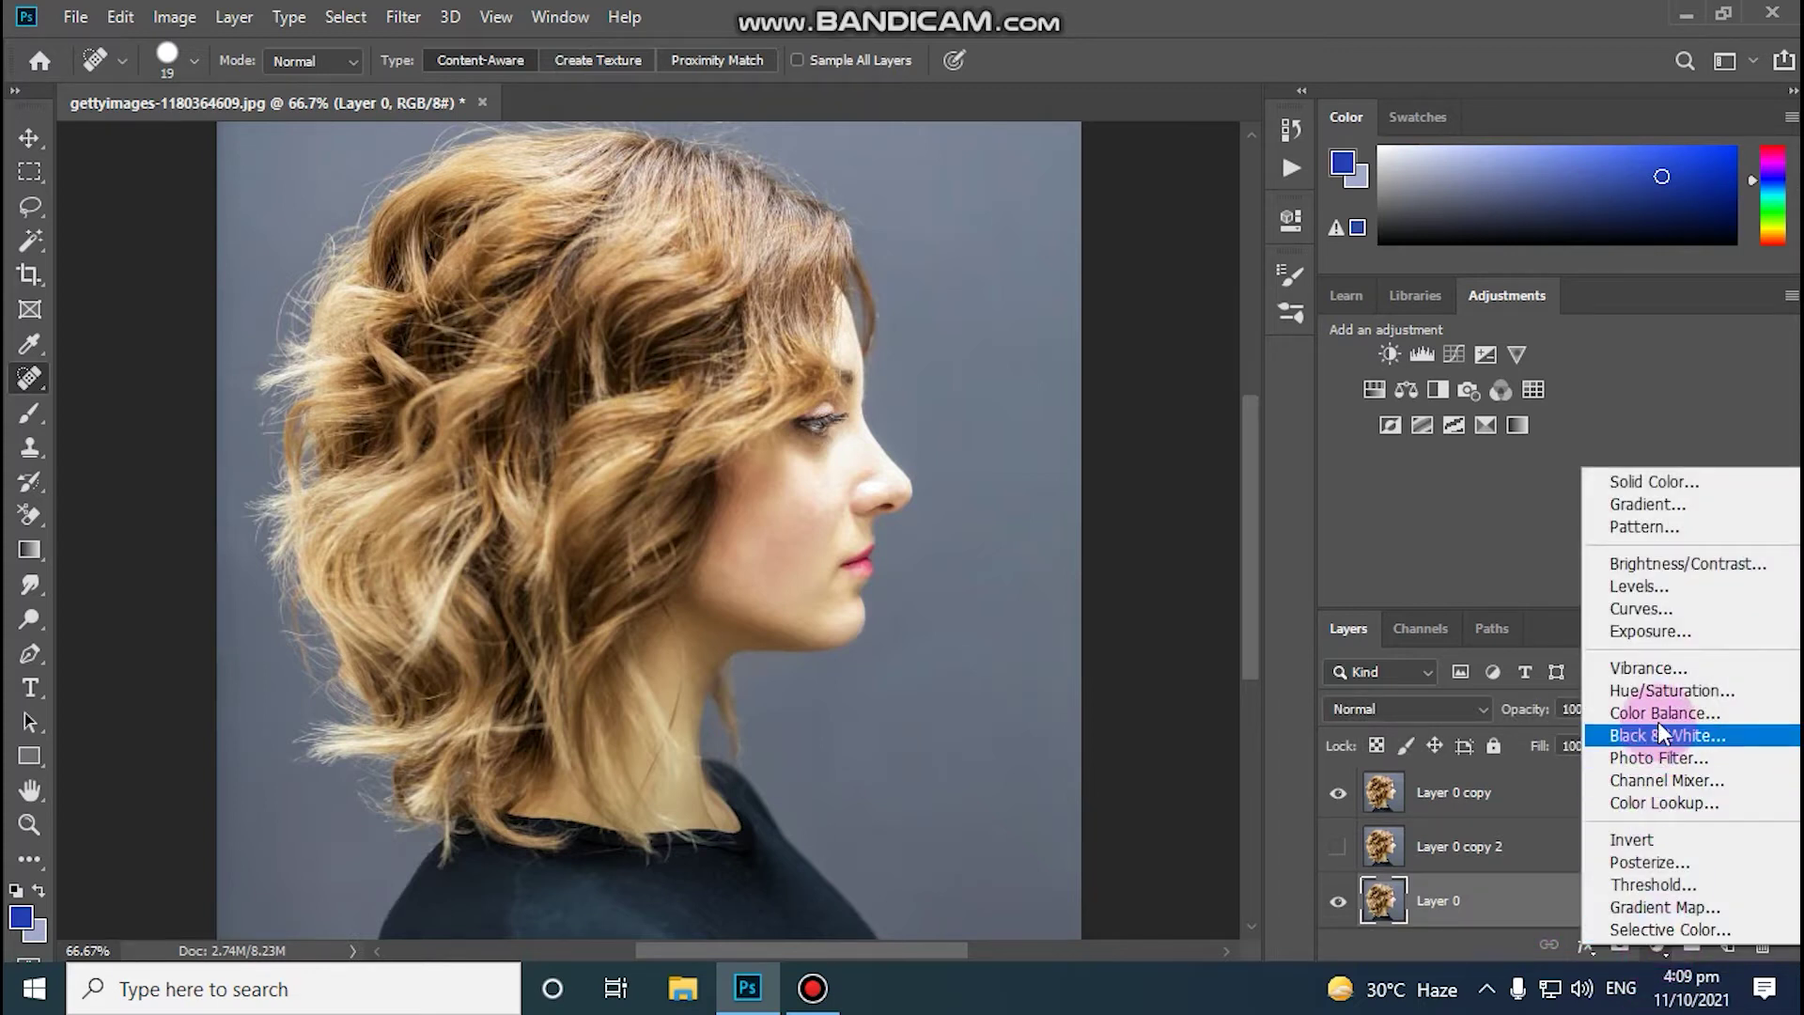
left_click(1655, 482)
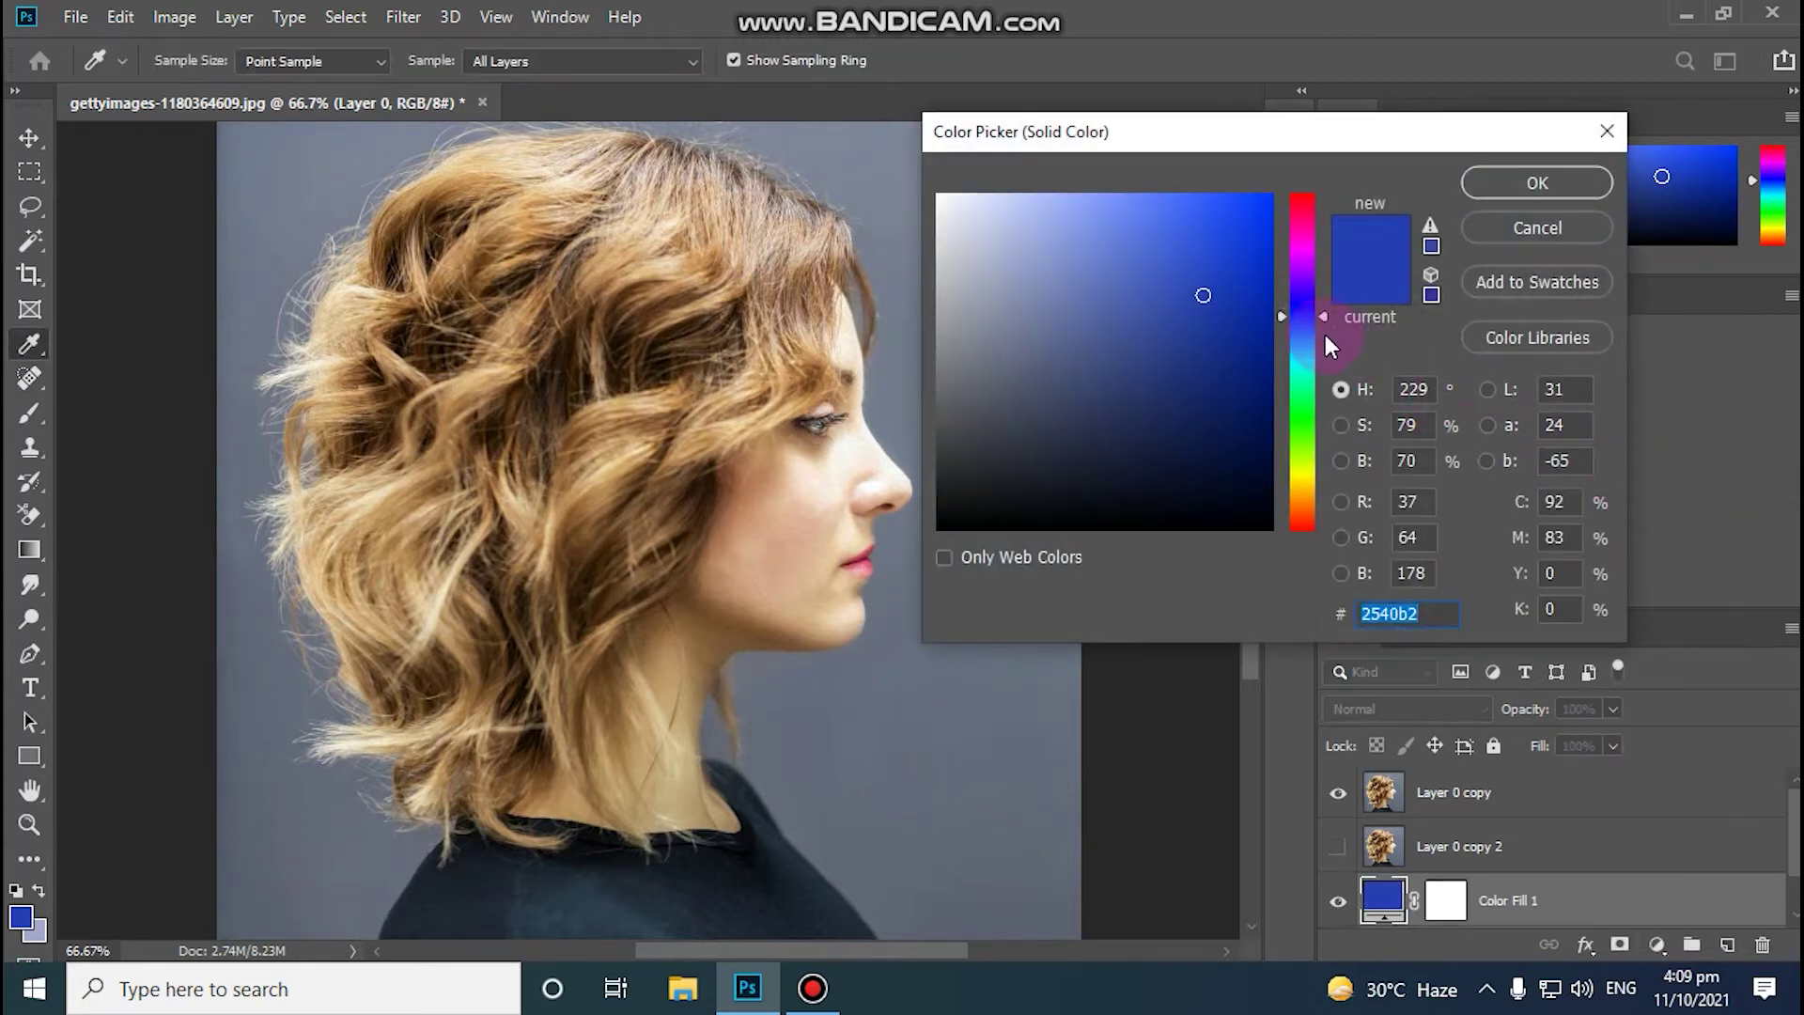
left_click(1203, 260)
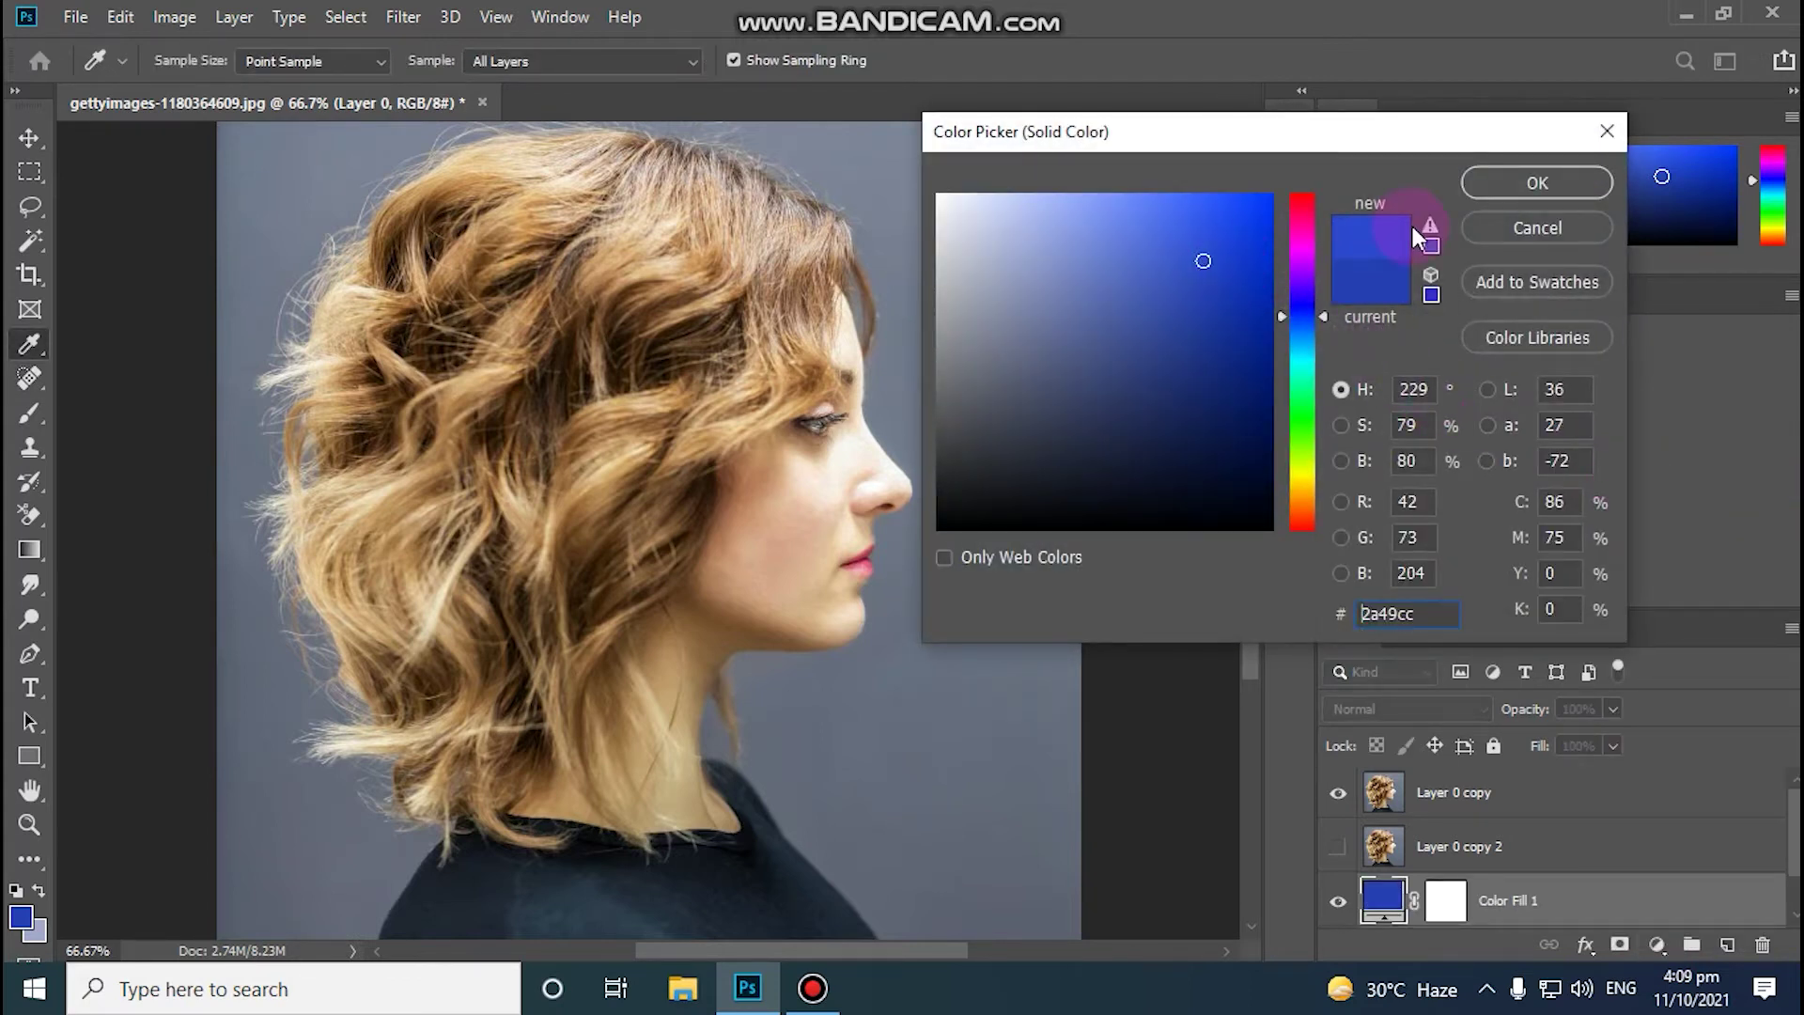
left_click(1498, 174)
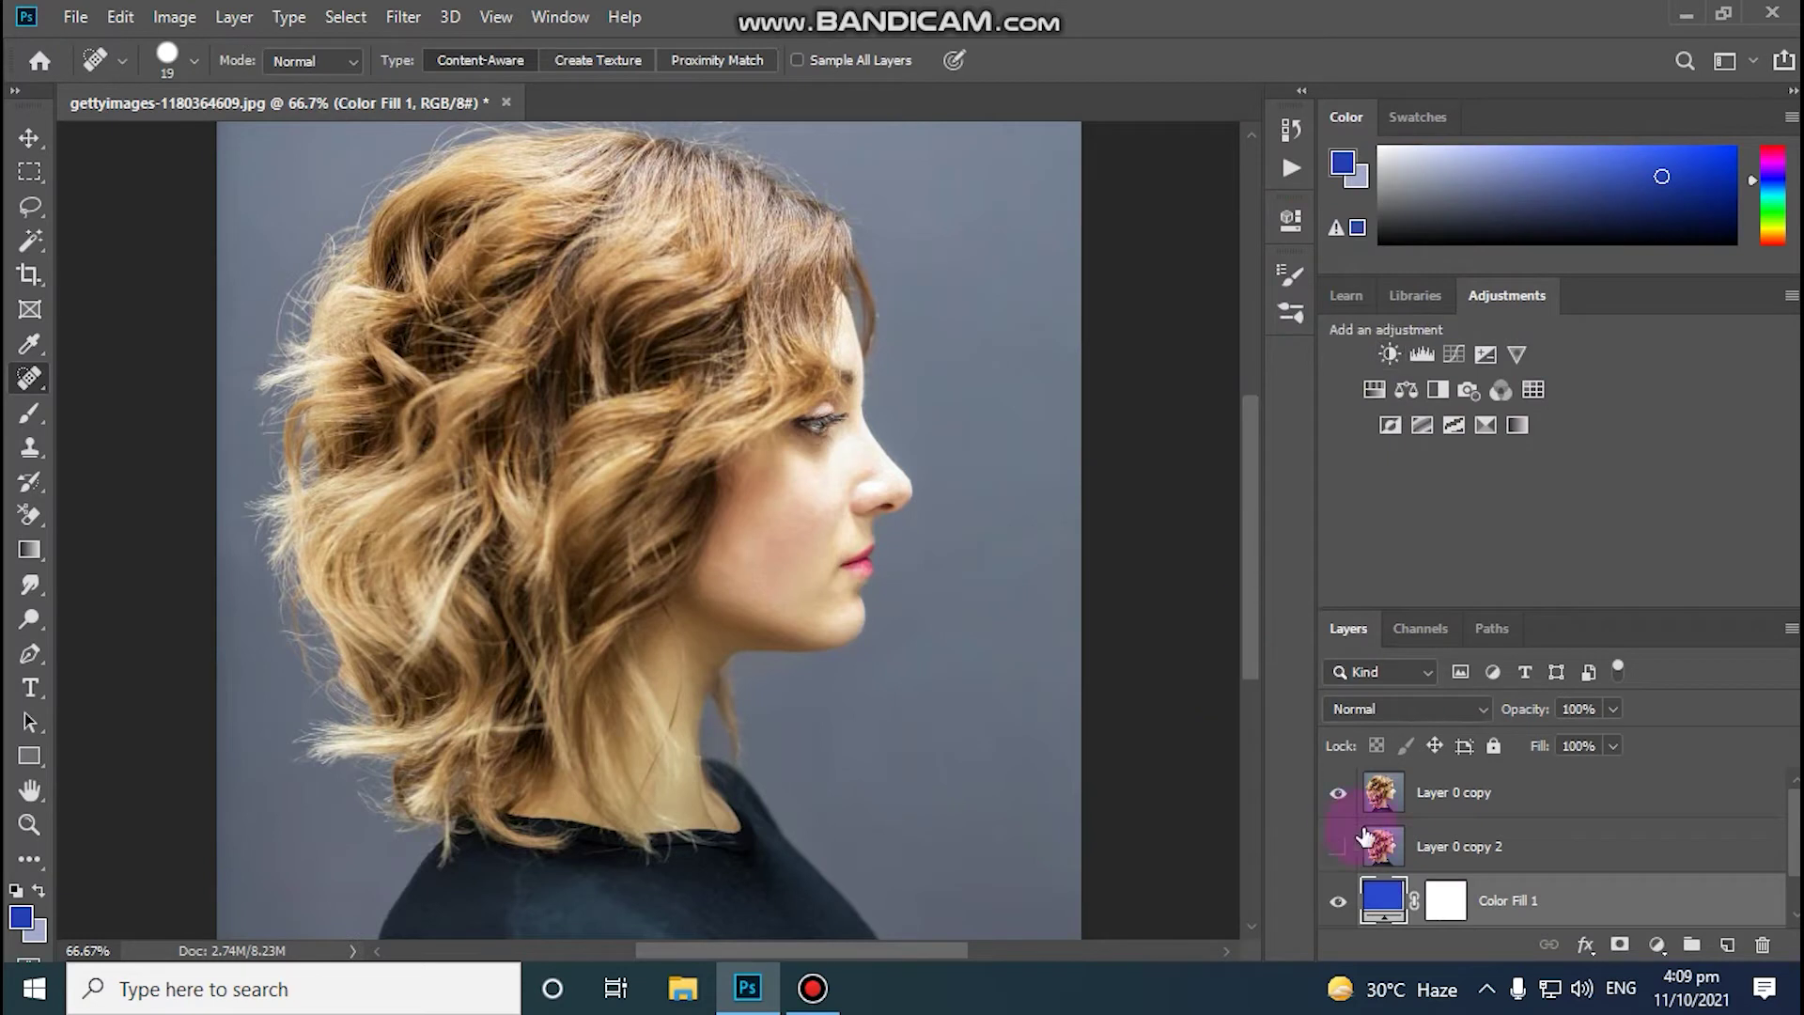
Step: On Layer 0 copy, start a Pen tool path at the photo's bottom edge and trace the front shoulder up to the collar
left_click(1512, 798)
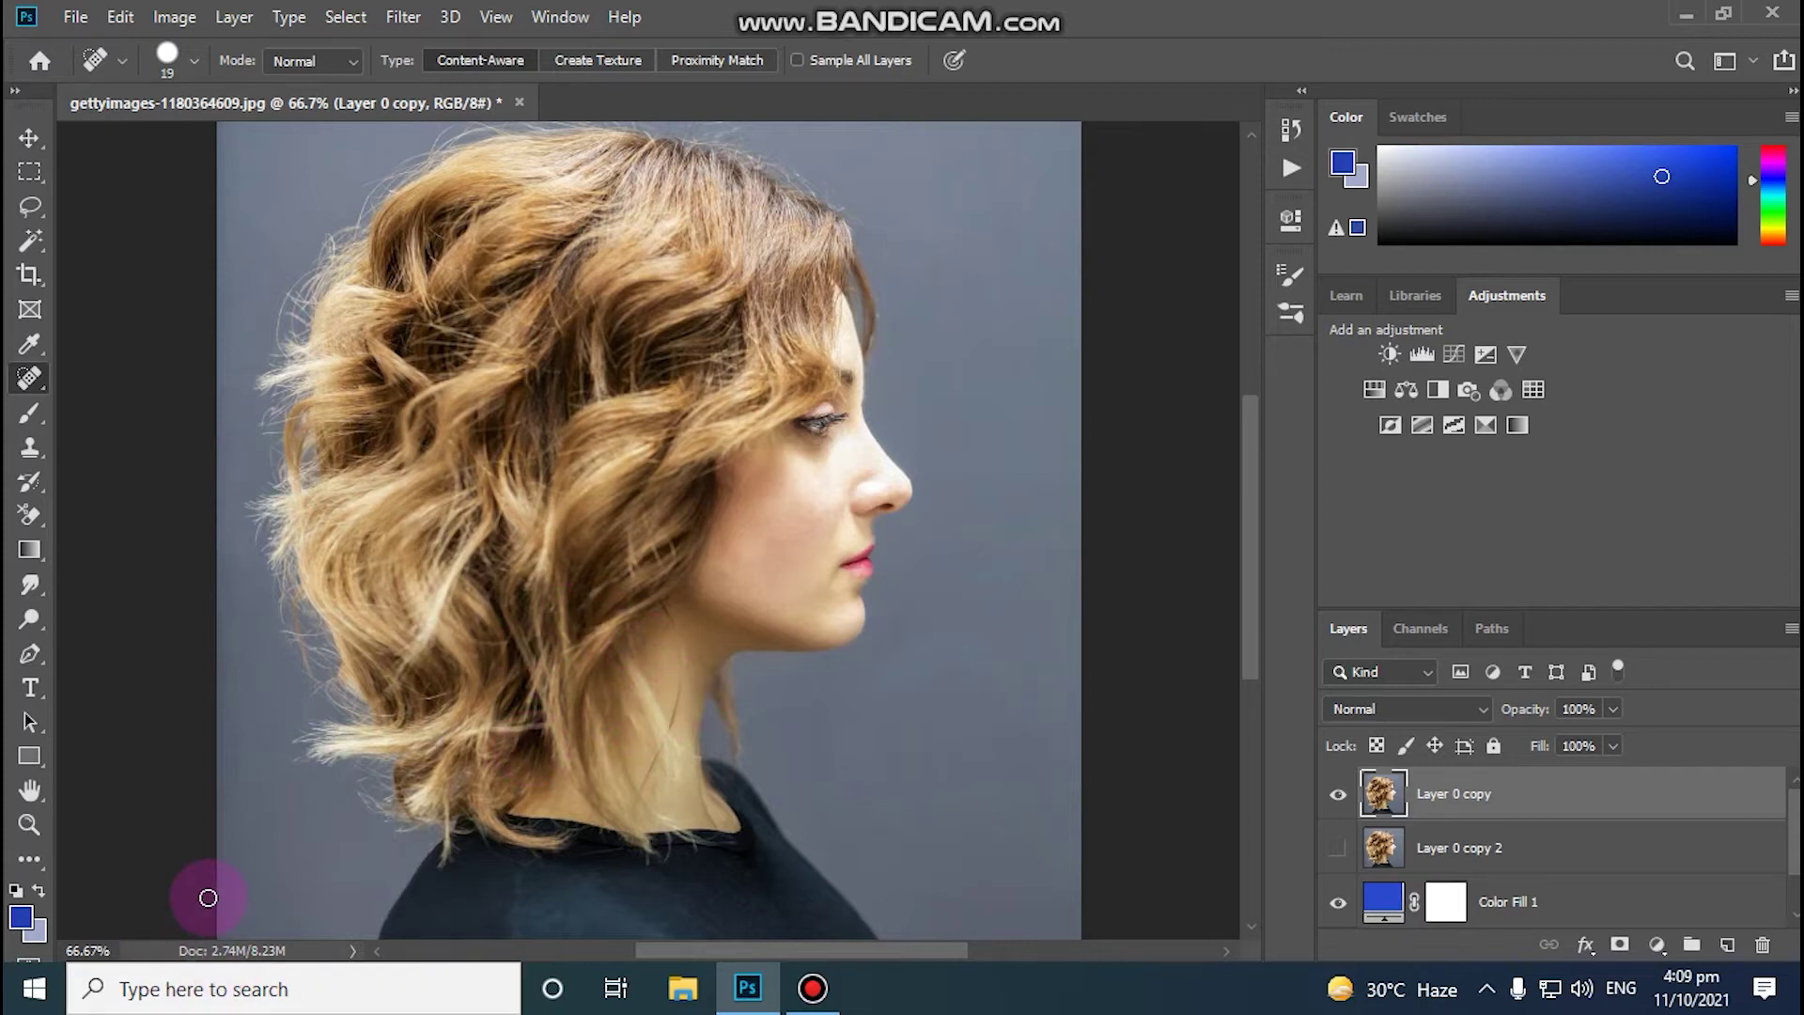
left_click(32, 661)
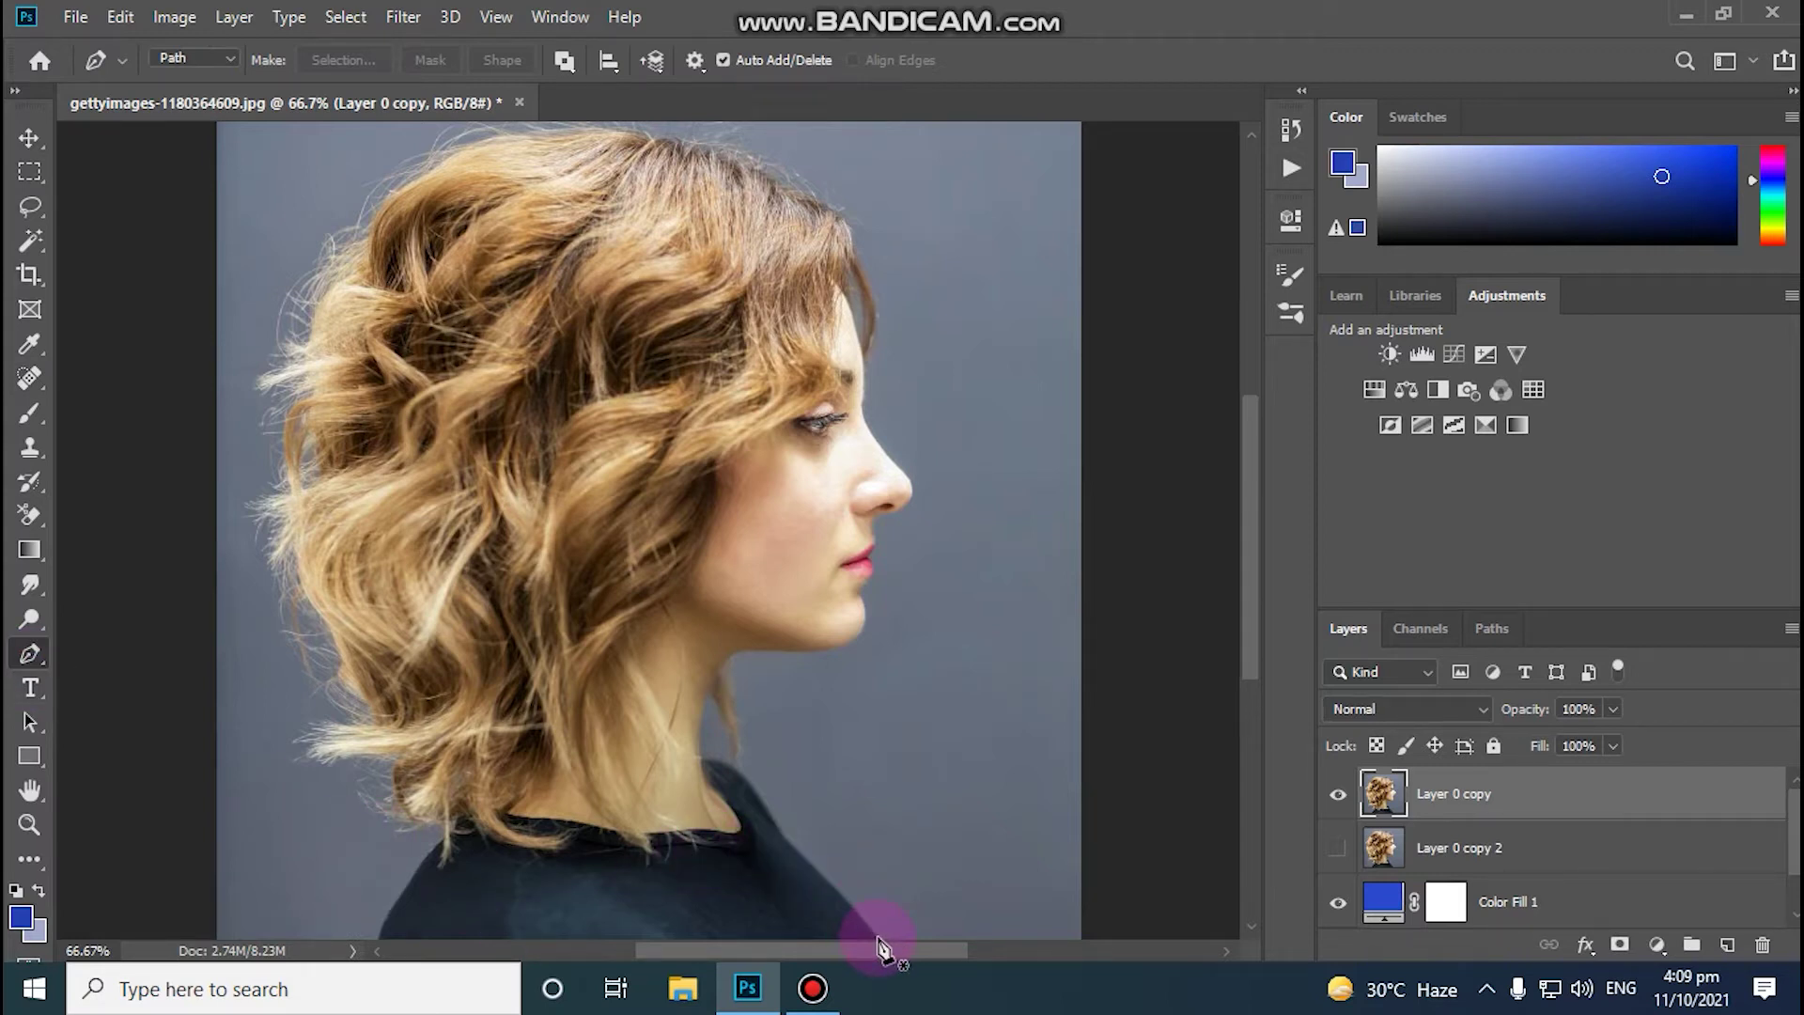
mouse_move(1249, 641)
left_mouse_down()
mouse_move(1249, 686)
mouse_move(1233, 647)
mouse_move(1233, 664)
left_mouse_up()
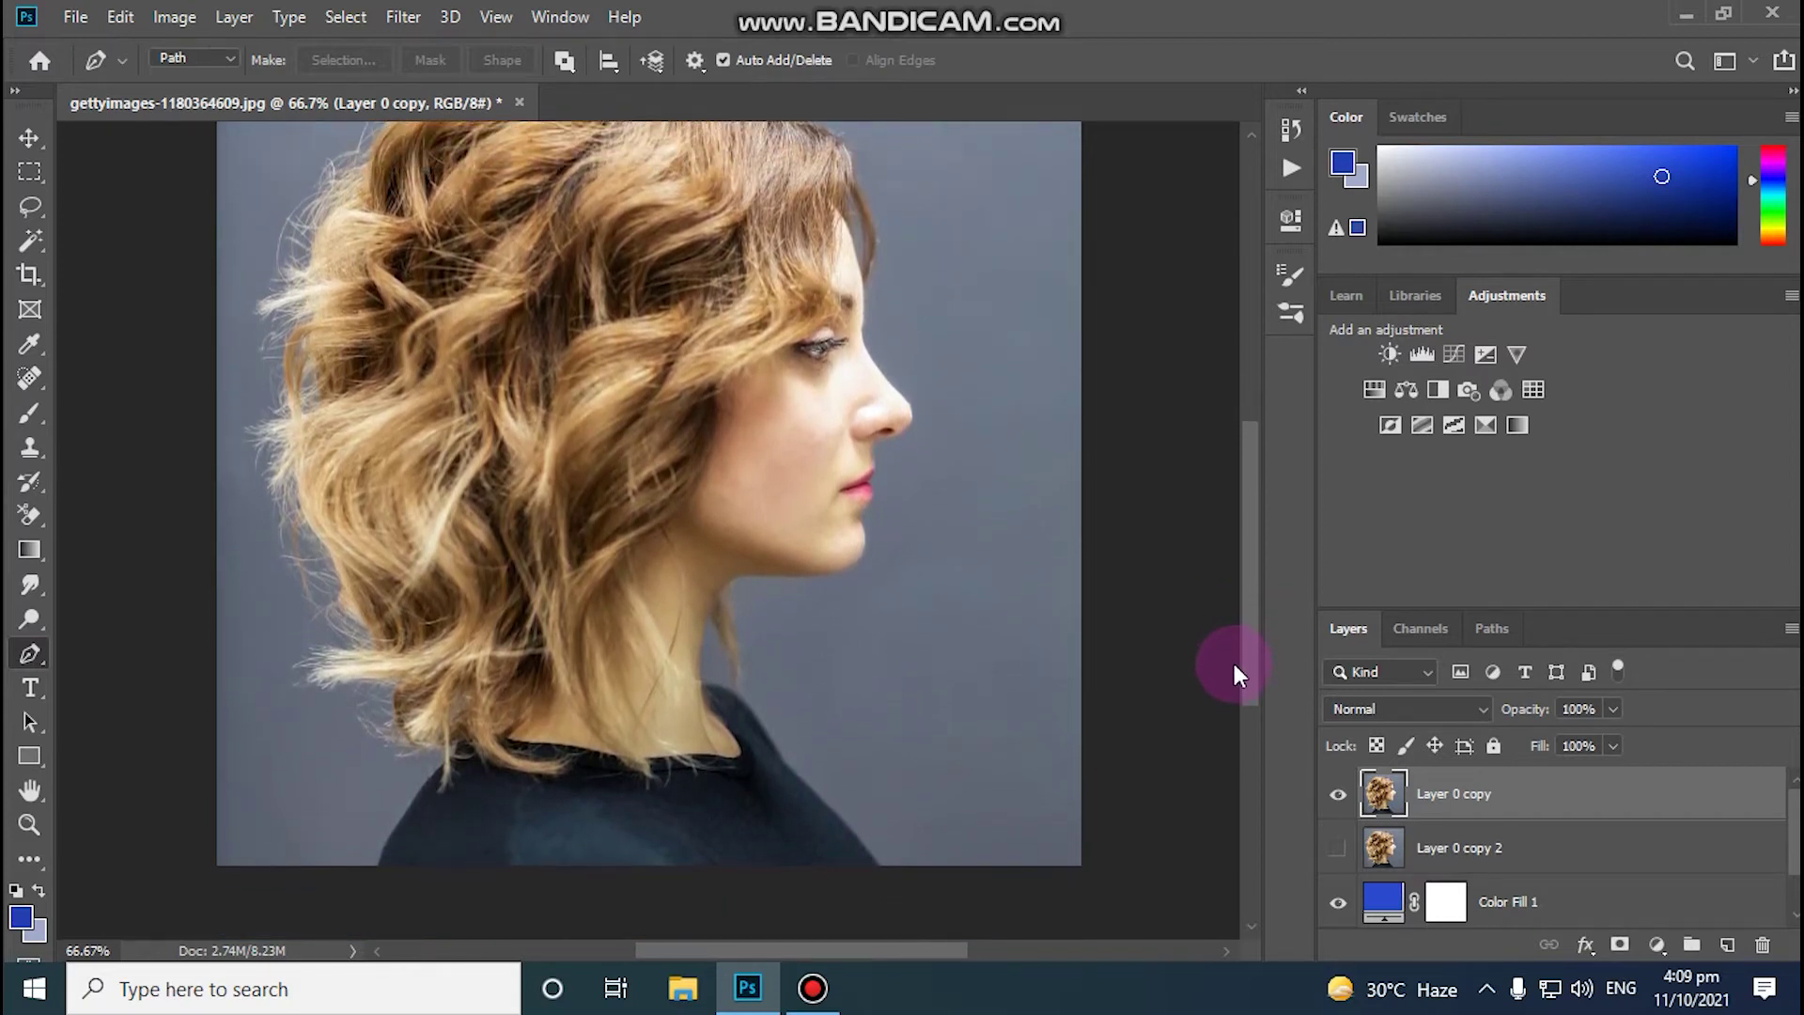
left_click(879, 864)
left_click(862, 842)
left_click(834, 812)
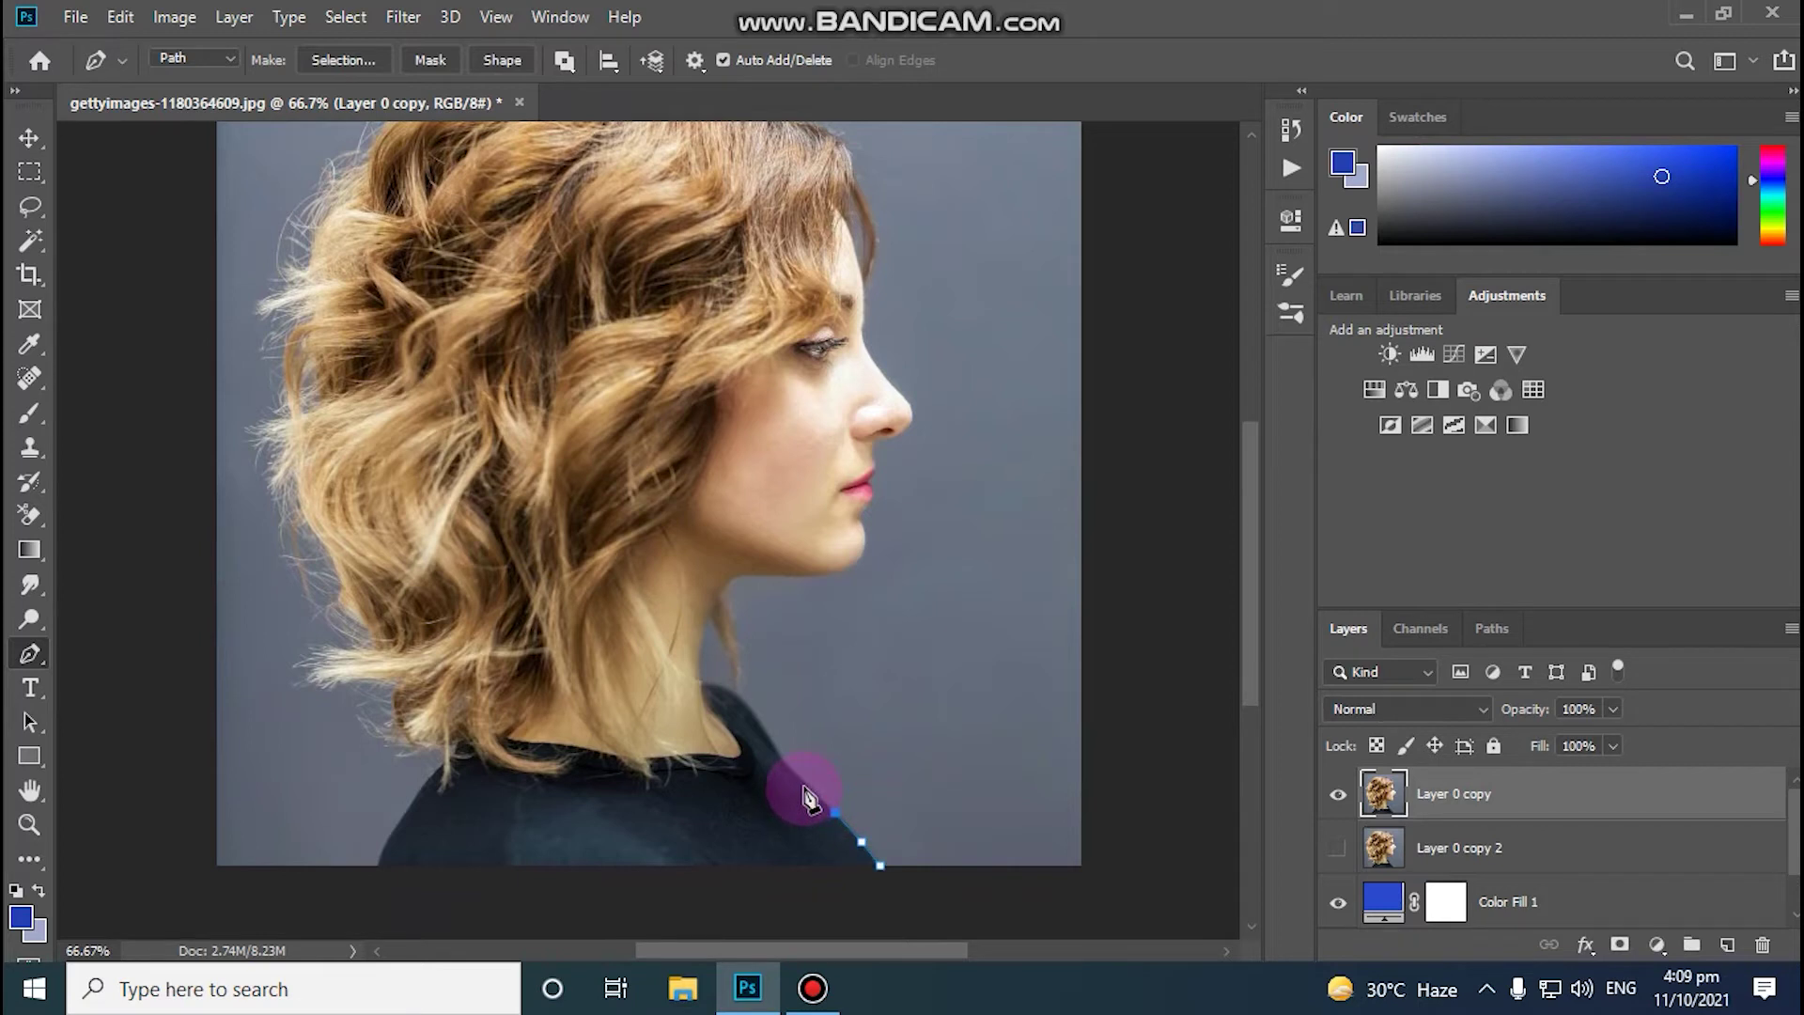
left_click(788, 767)
left_click(776, 746)
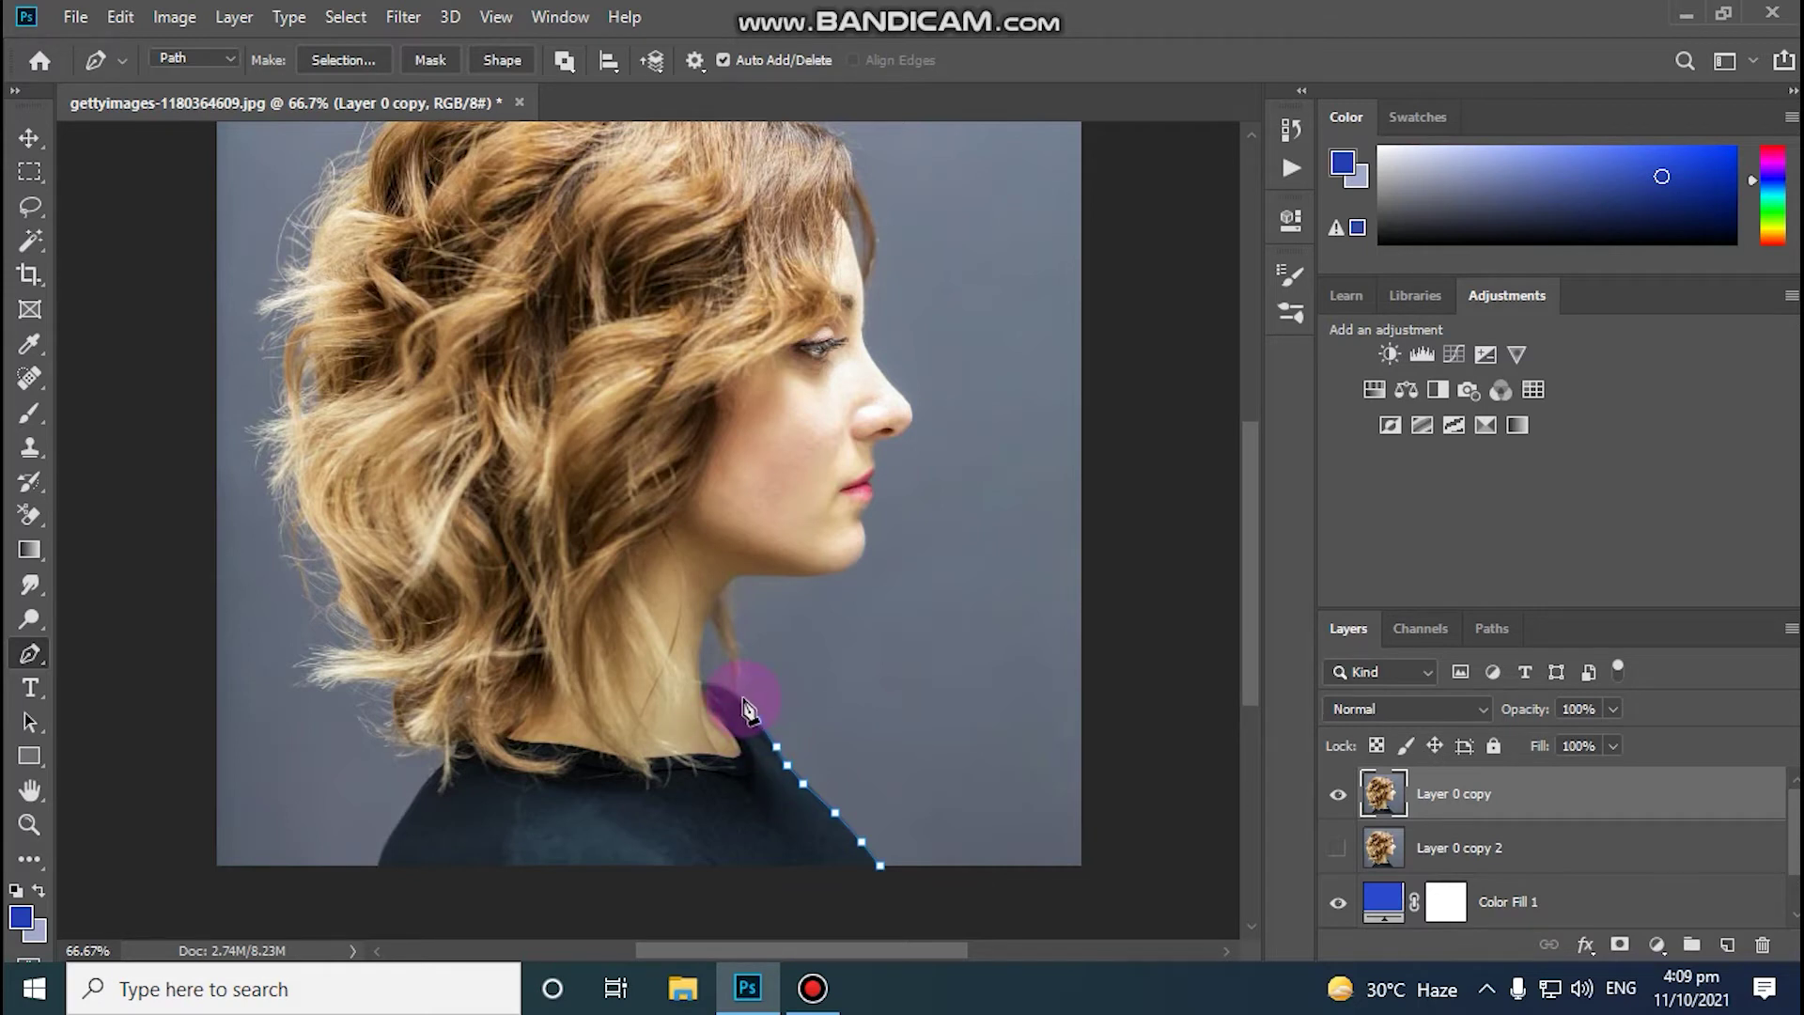
left_click(743, 697)
left_click(717, 690)
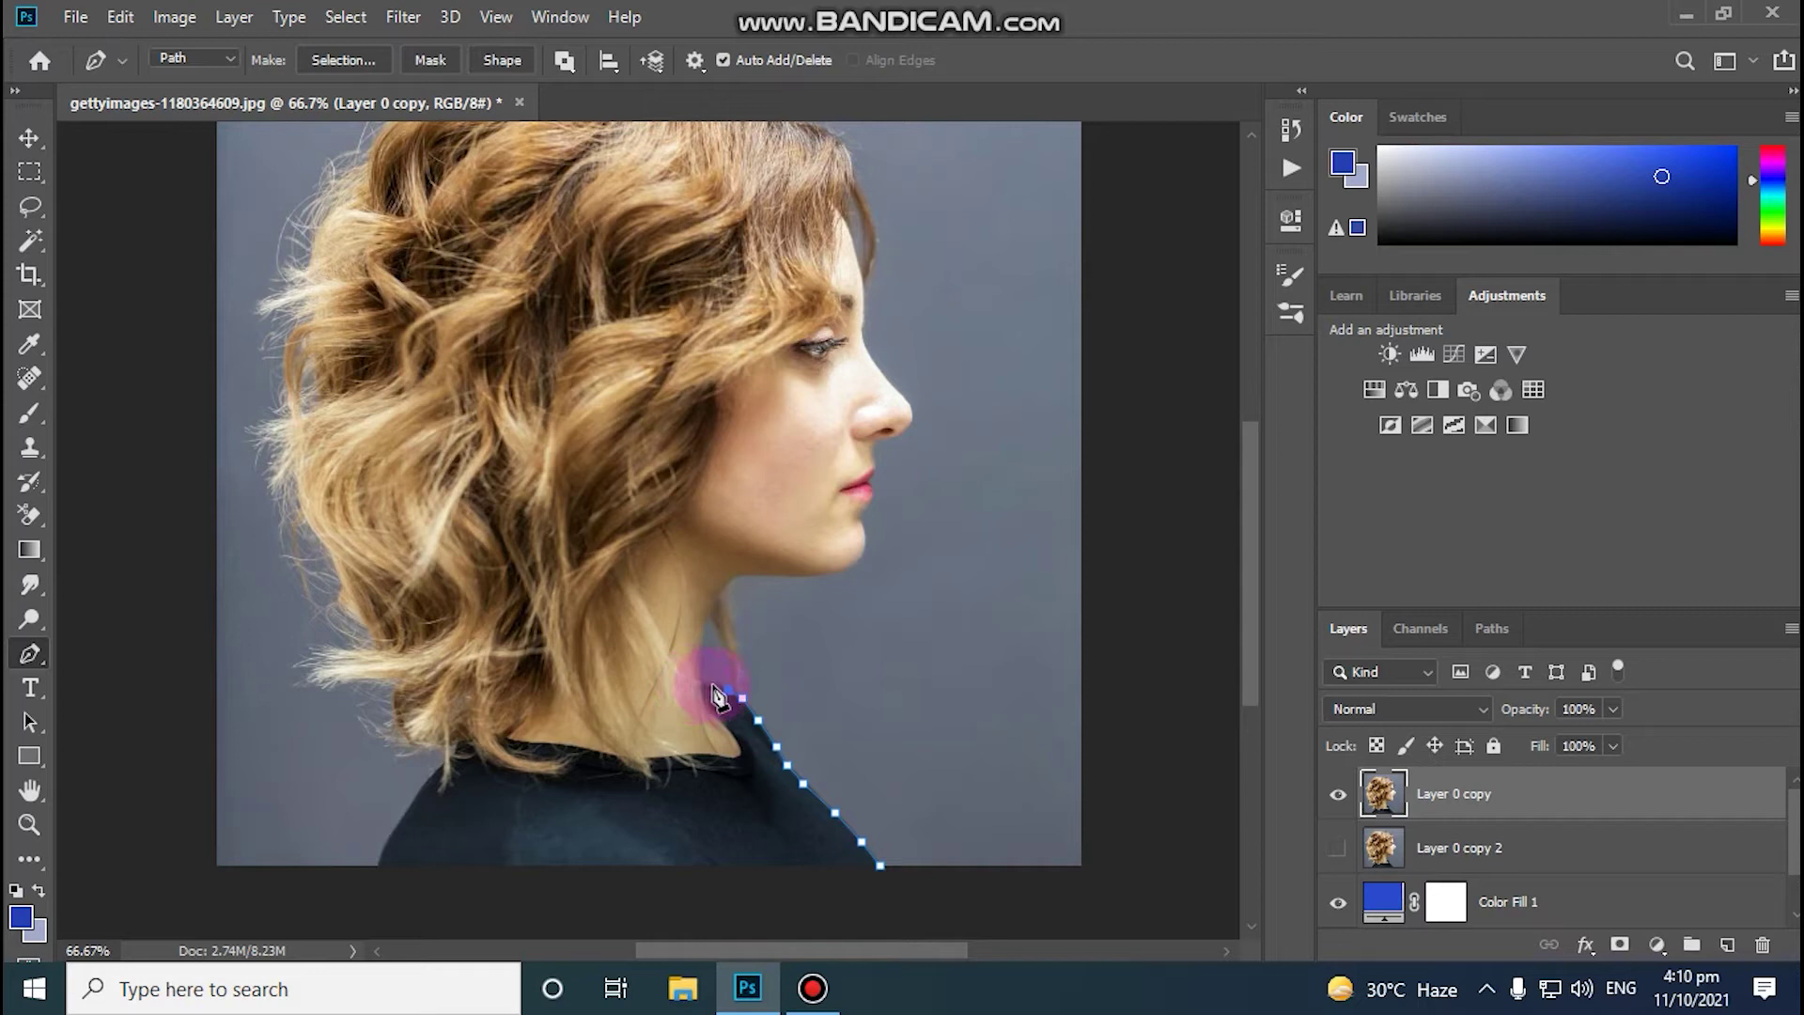
Step: Continue the pen path from the collar up the front of the neck to the throat
left_click(702, 685)
left_click(697, 658)
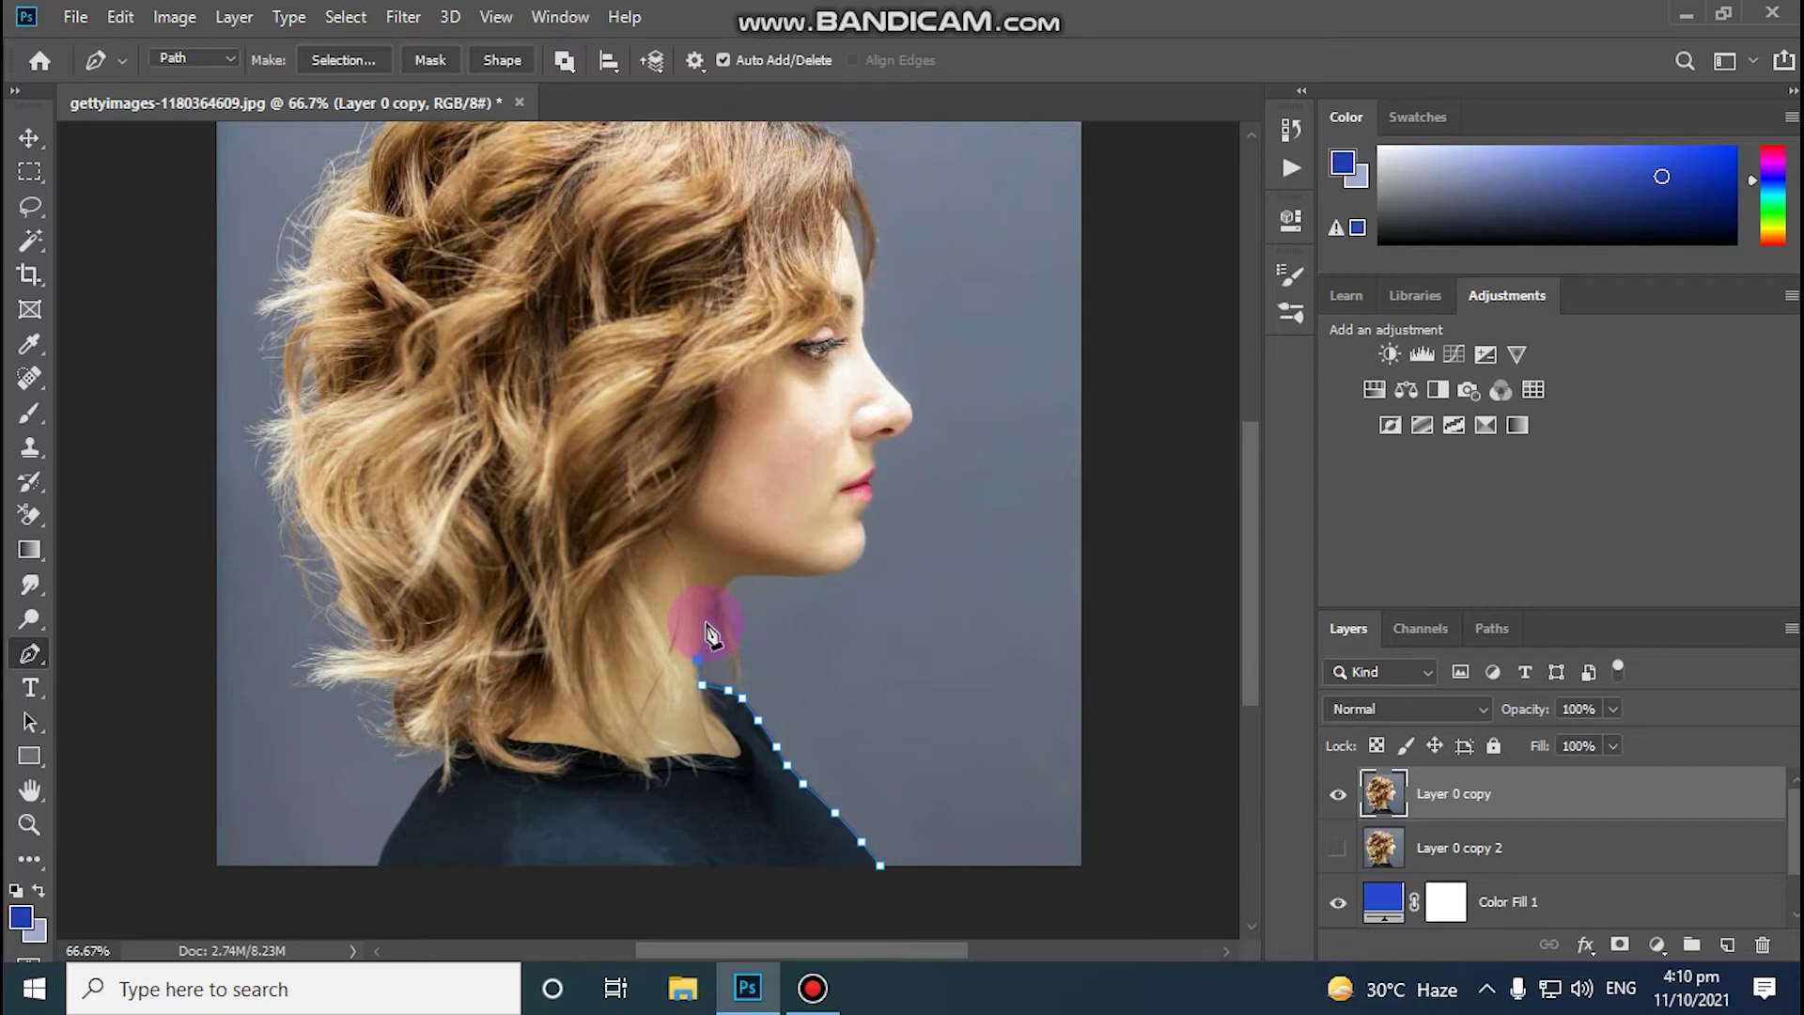
left_click(704, 619)
left_click(716, 598)
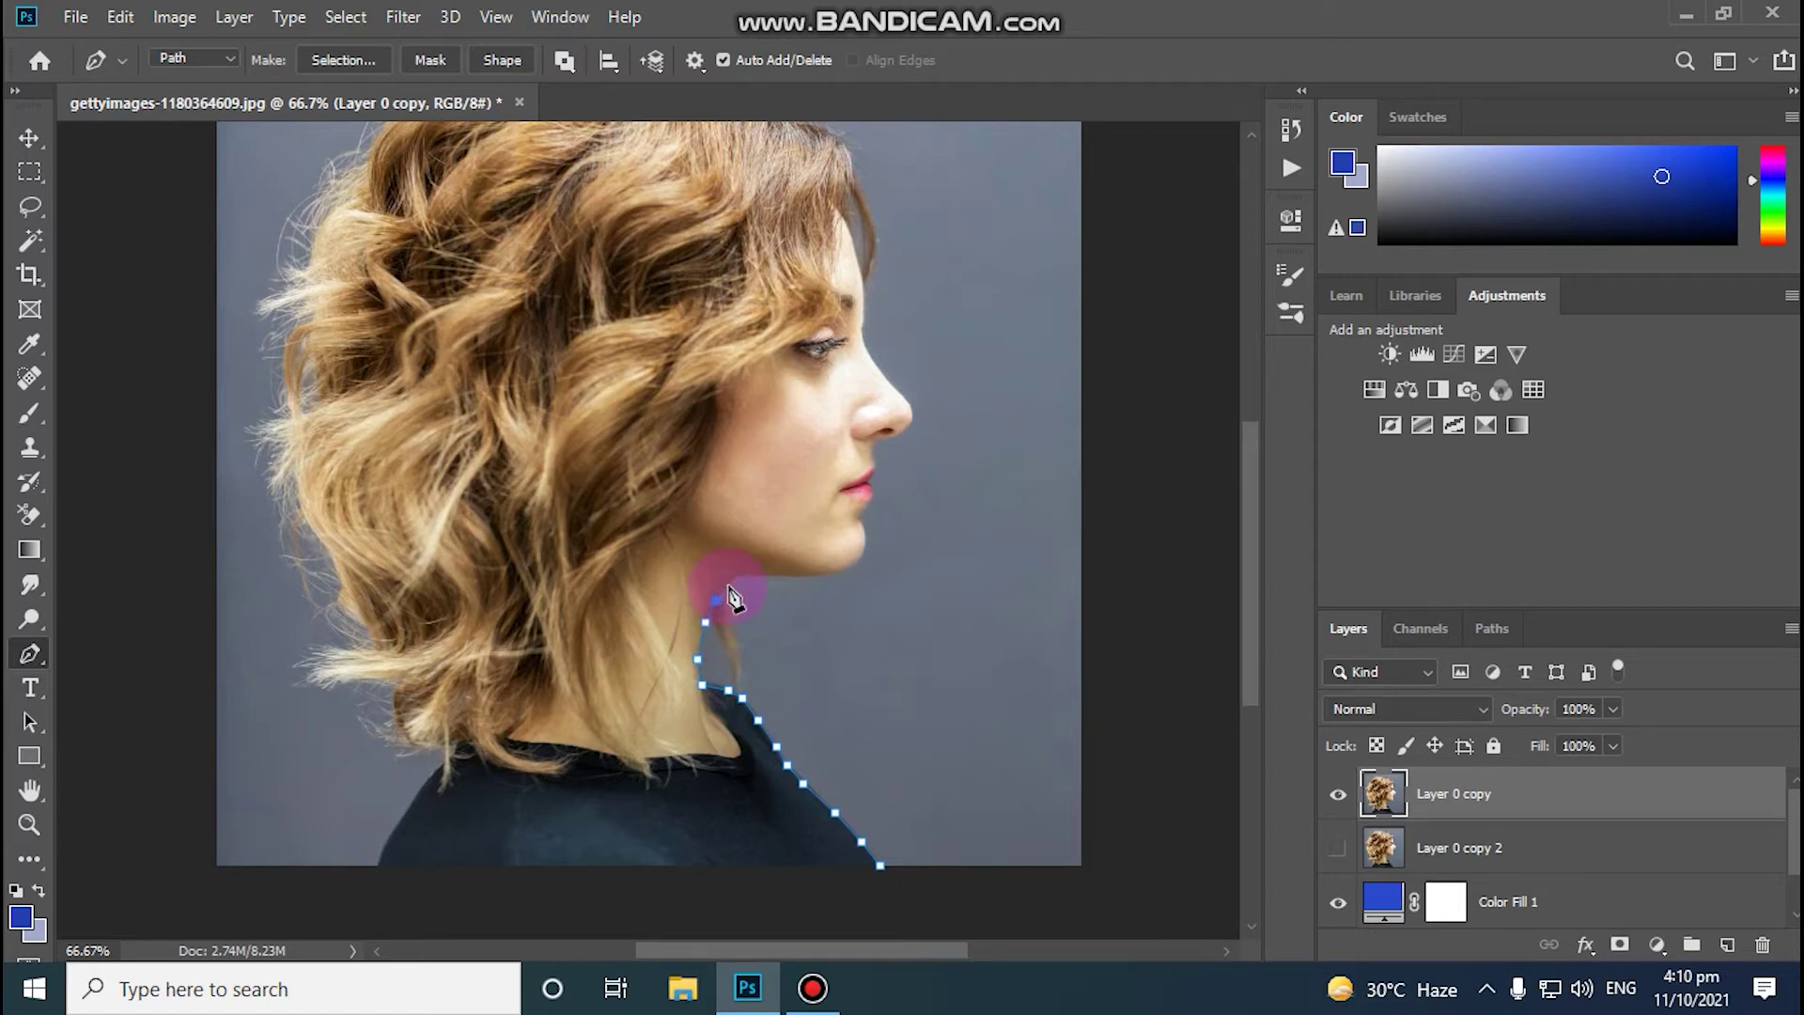
left_click(728, 584)
Step: Trace the pen path along the underside of the jaw and around the tip of the chin
left_click(736, 579)
left_click(762, 577)
left_click(796, 577)
left_click(817, 577)
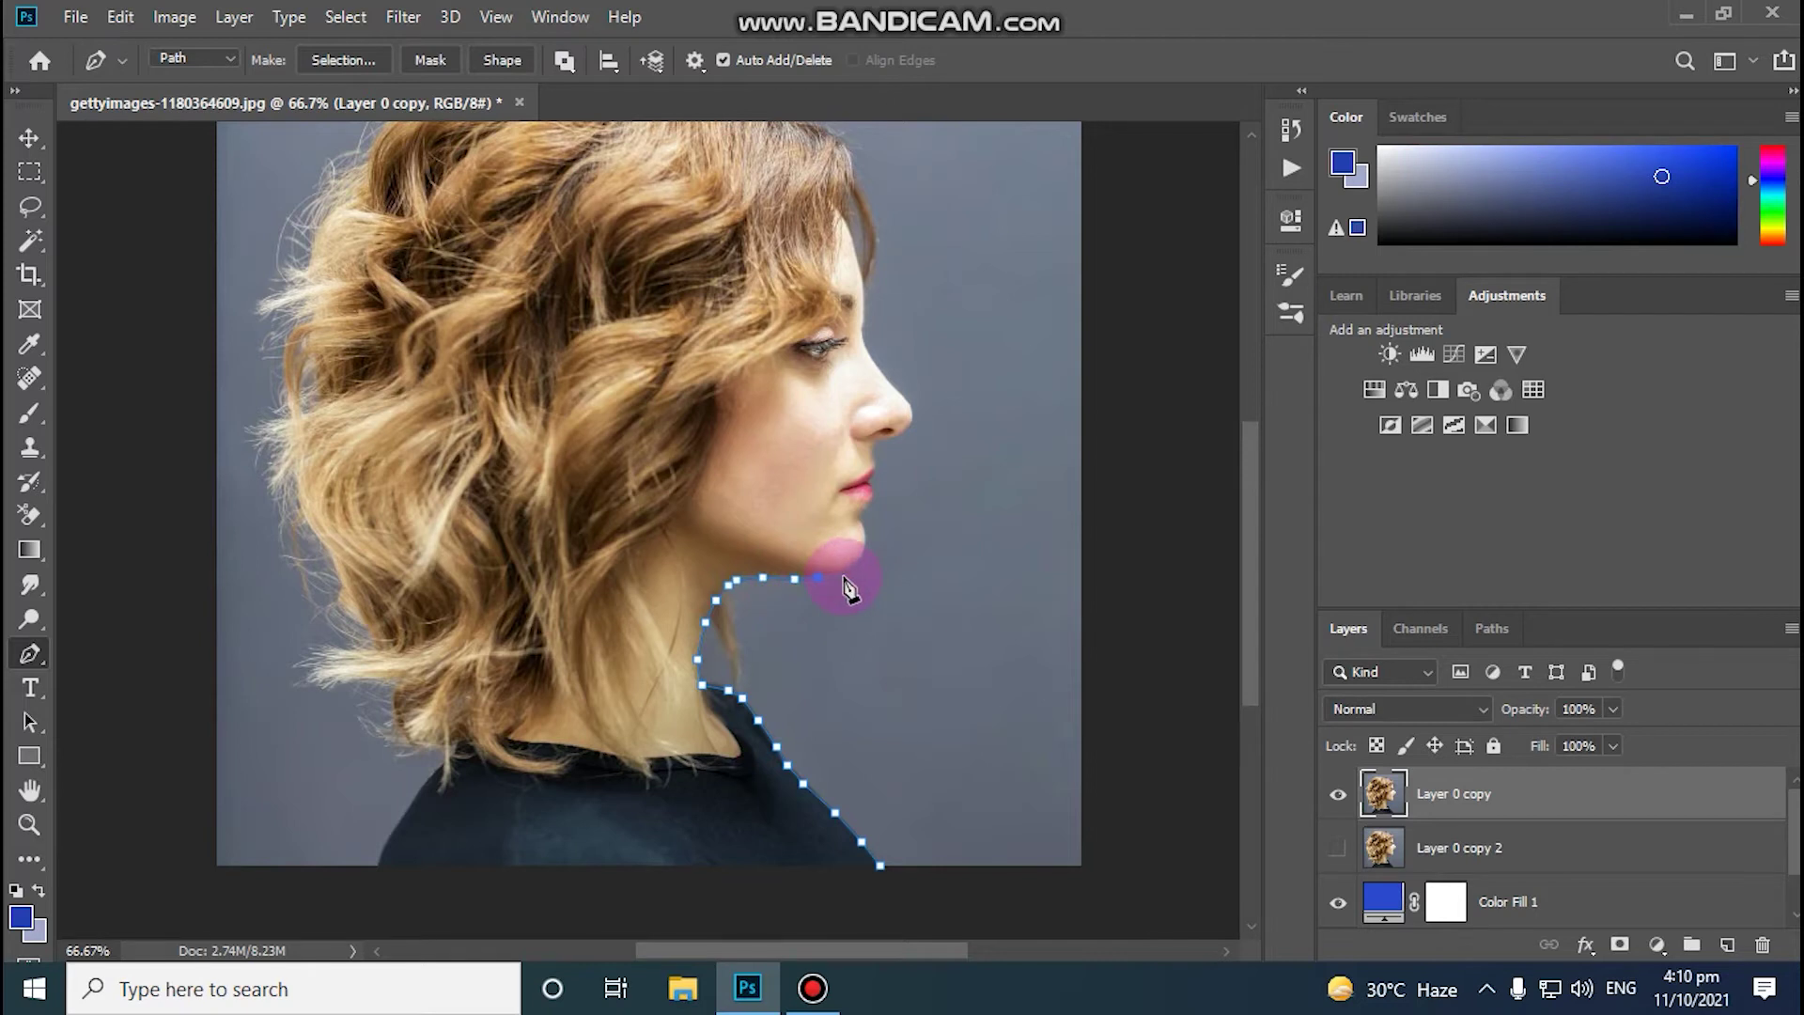
left_click(846, 571)
left_click(861, 558)
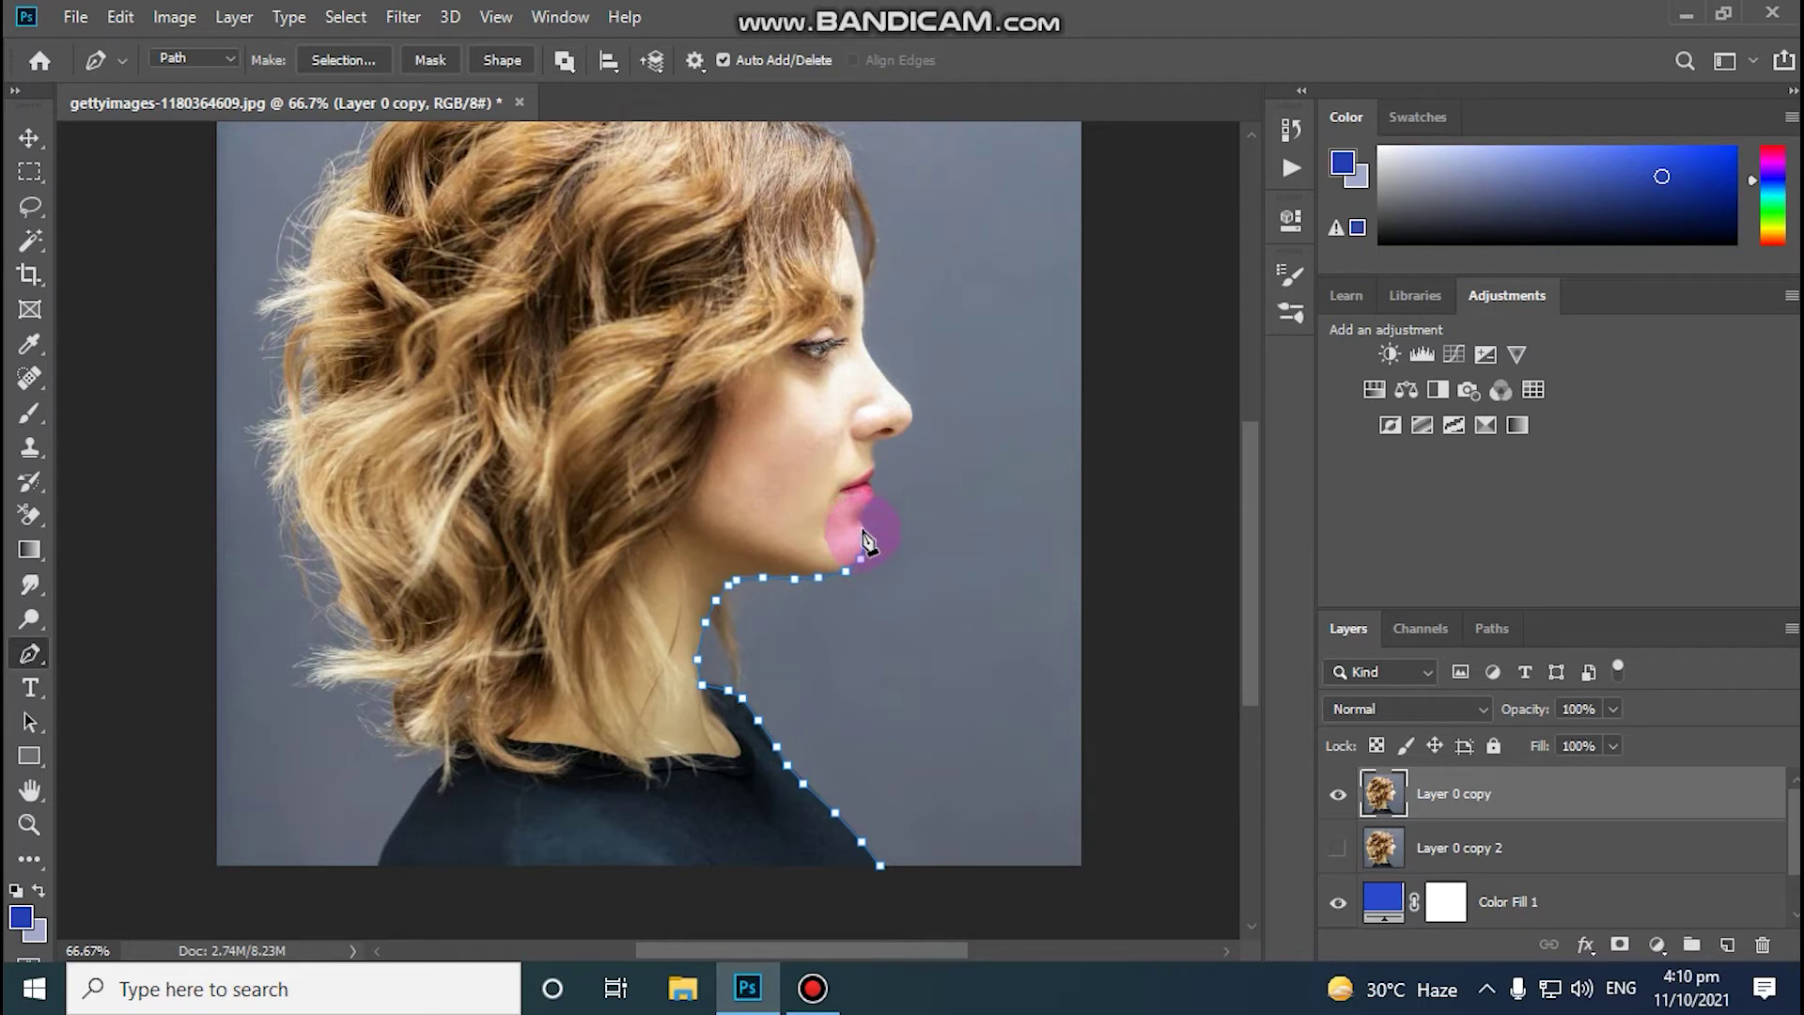
left_click(865, 541)
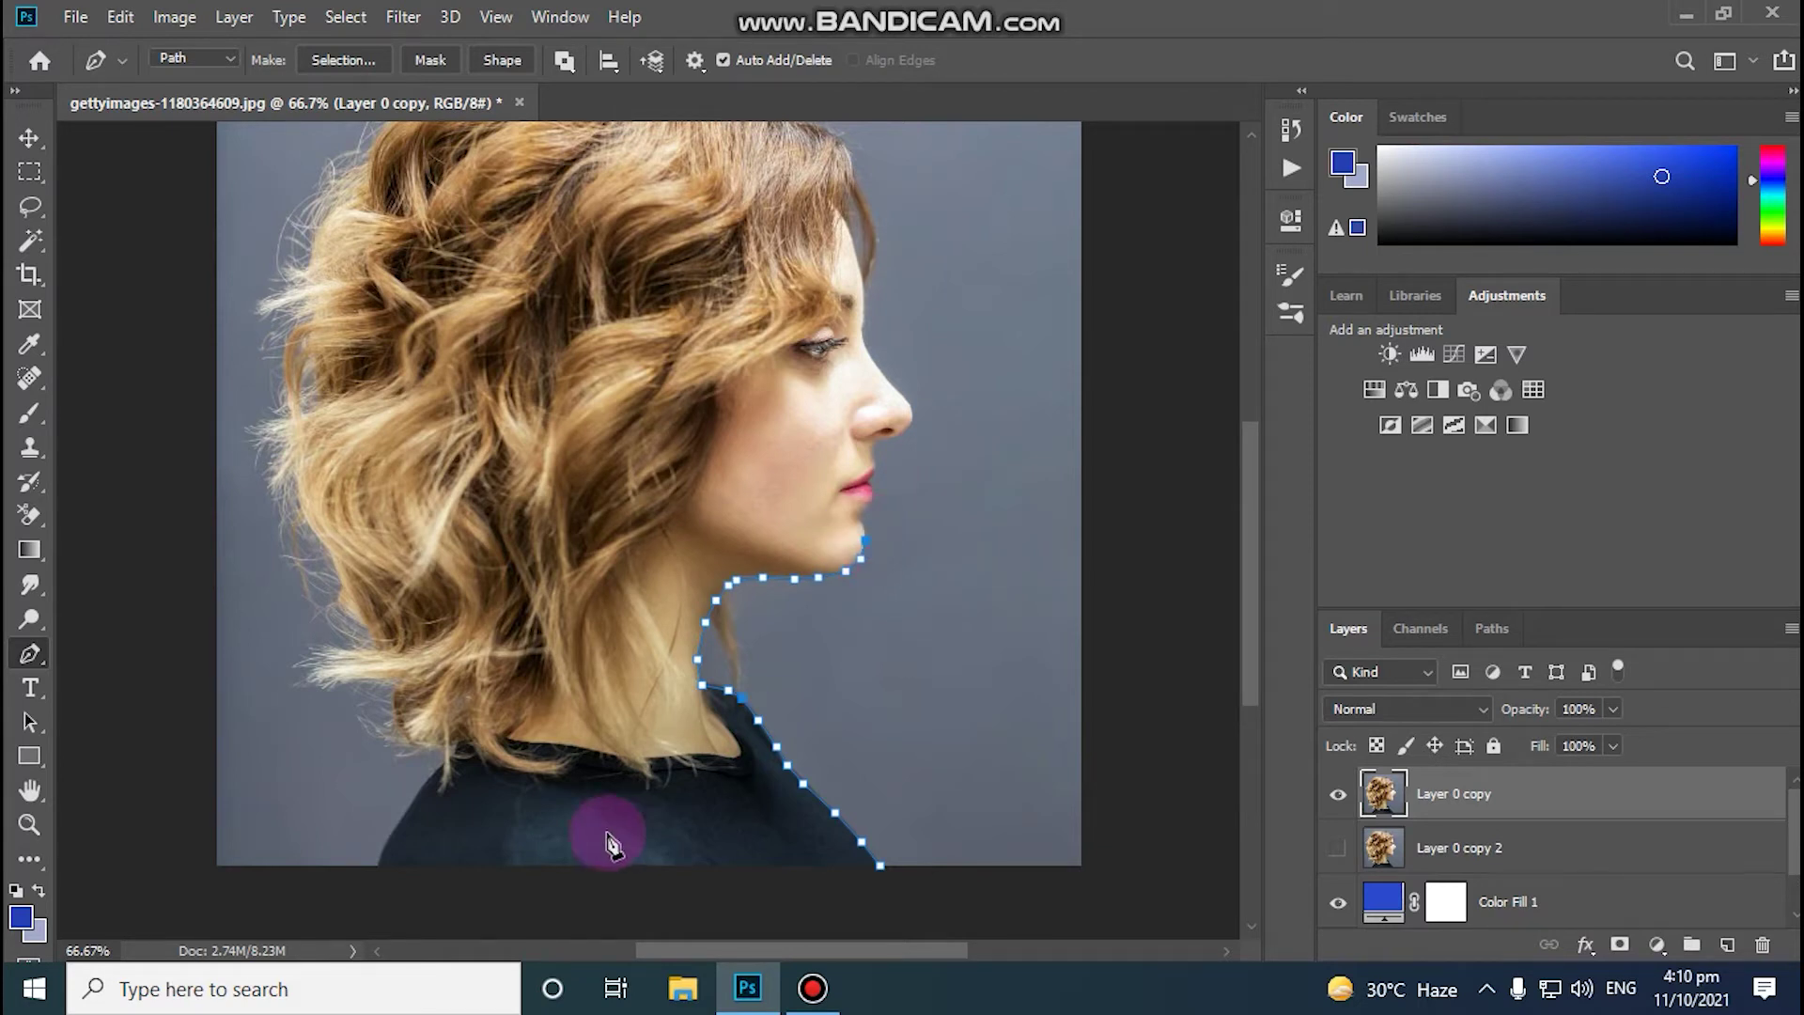
Step: Extend the pen path from the chin up around the lower lip to where the lips meet
left_click(29, 824)
left_click(865, 705)
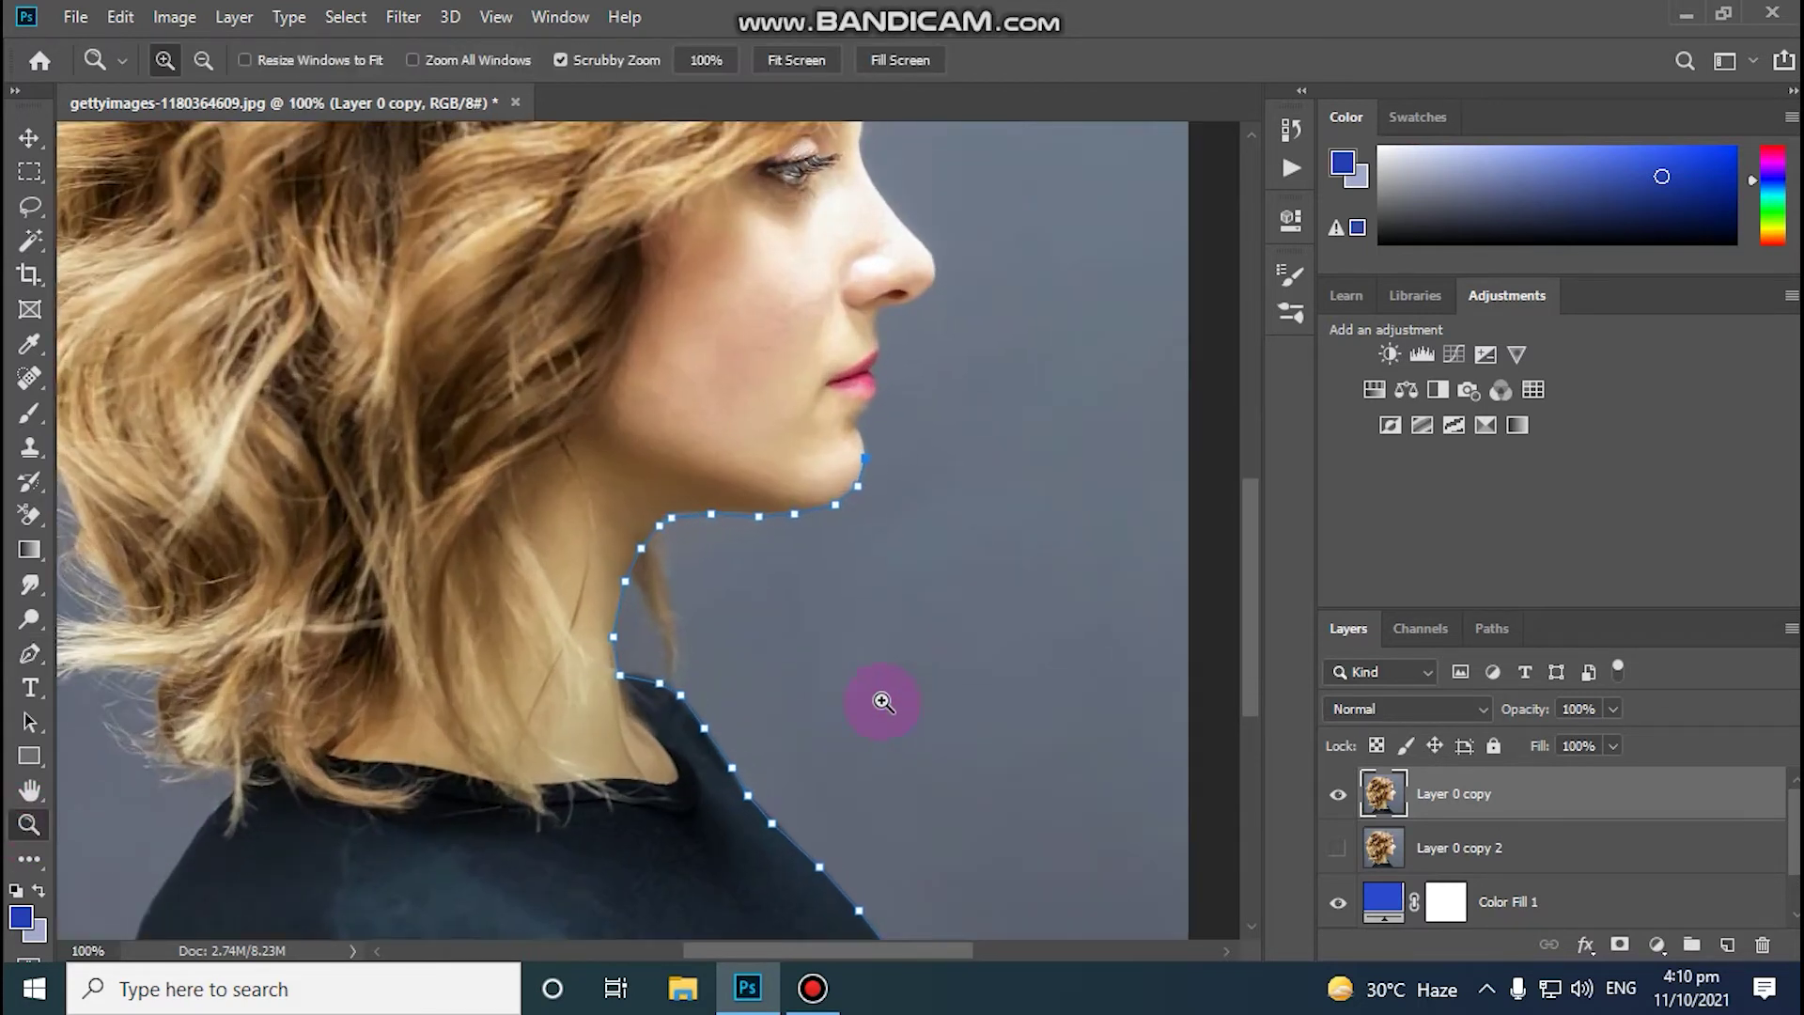
left_click(29, 653)
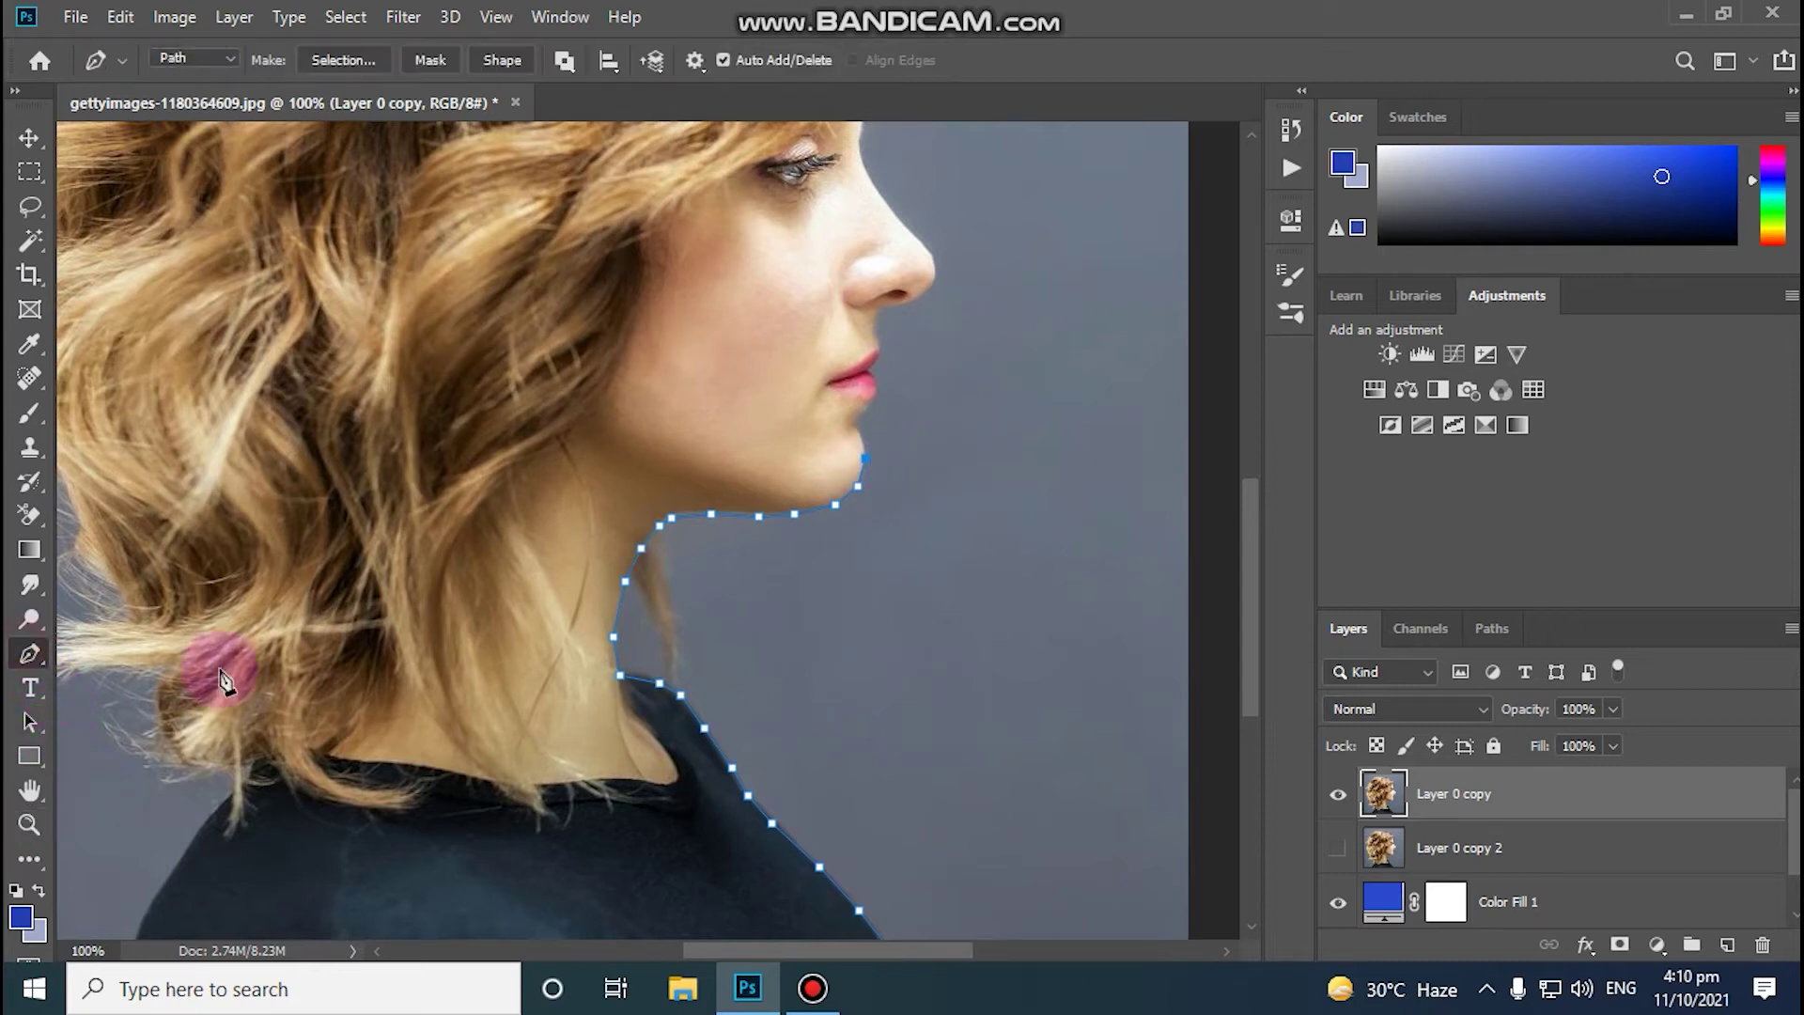
left_click(855, 429)
left_click(862, 419)
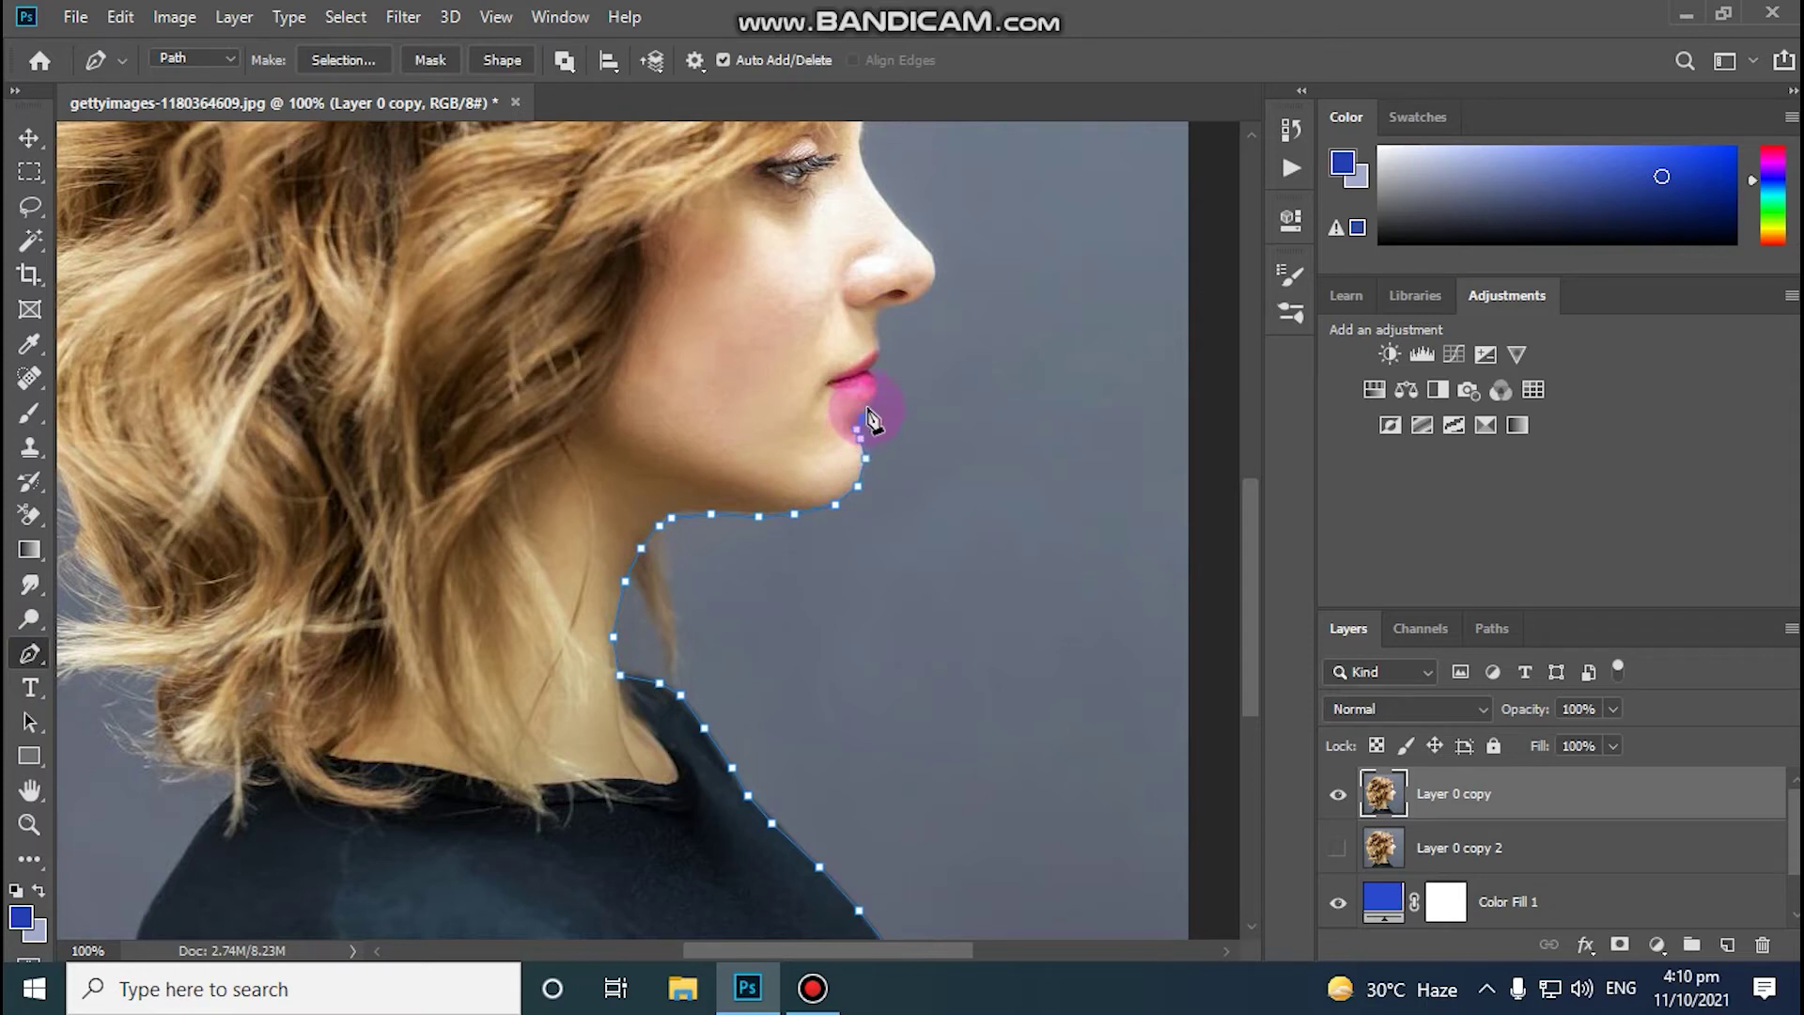
left_click(869, 413)
left_click(873, 401)
left_click(877, 387)
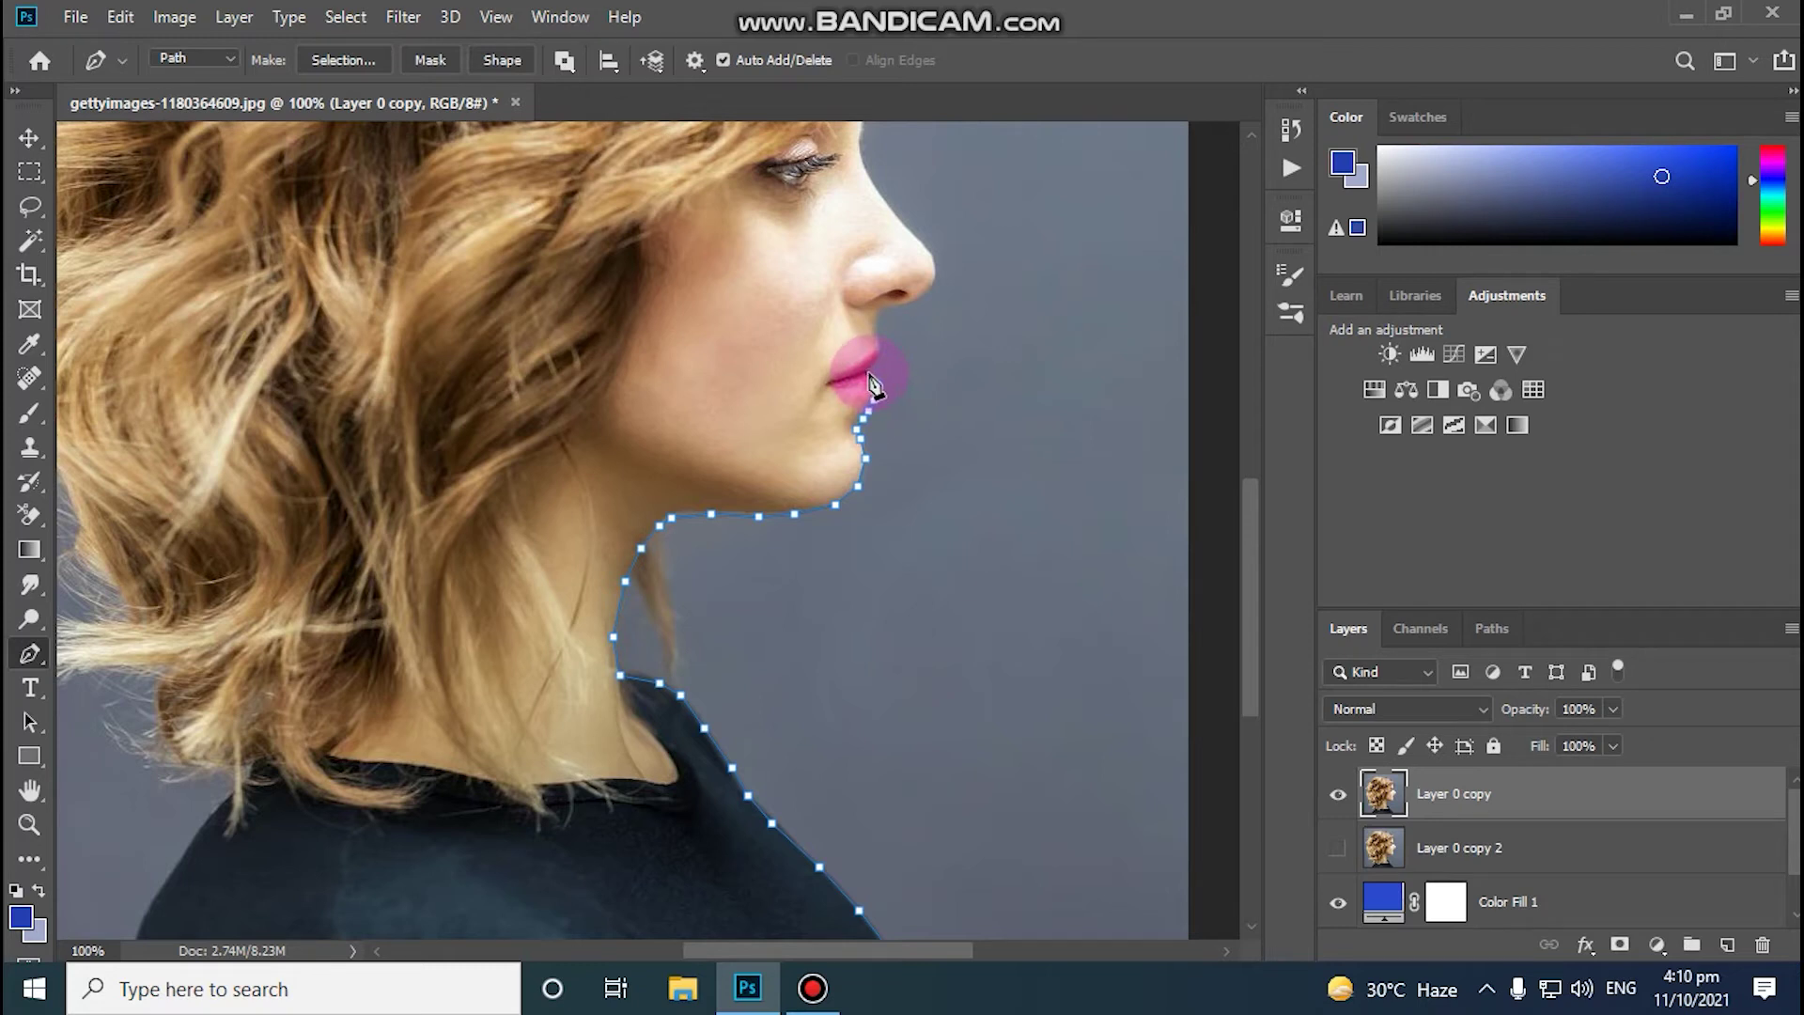
left_click(878, 375)
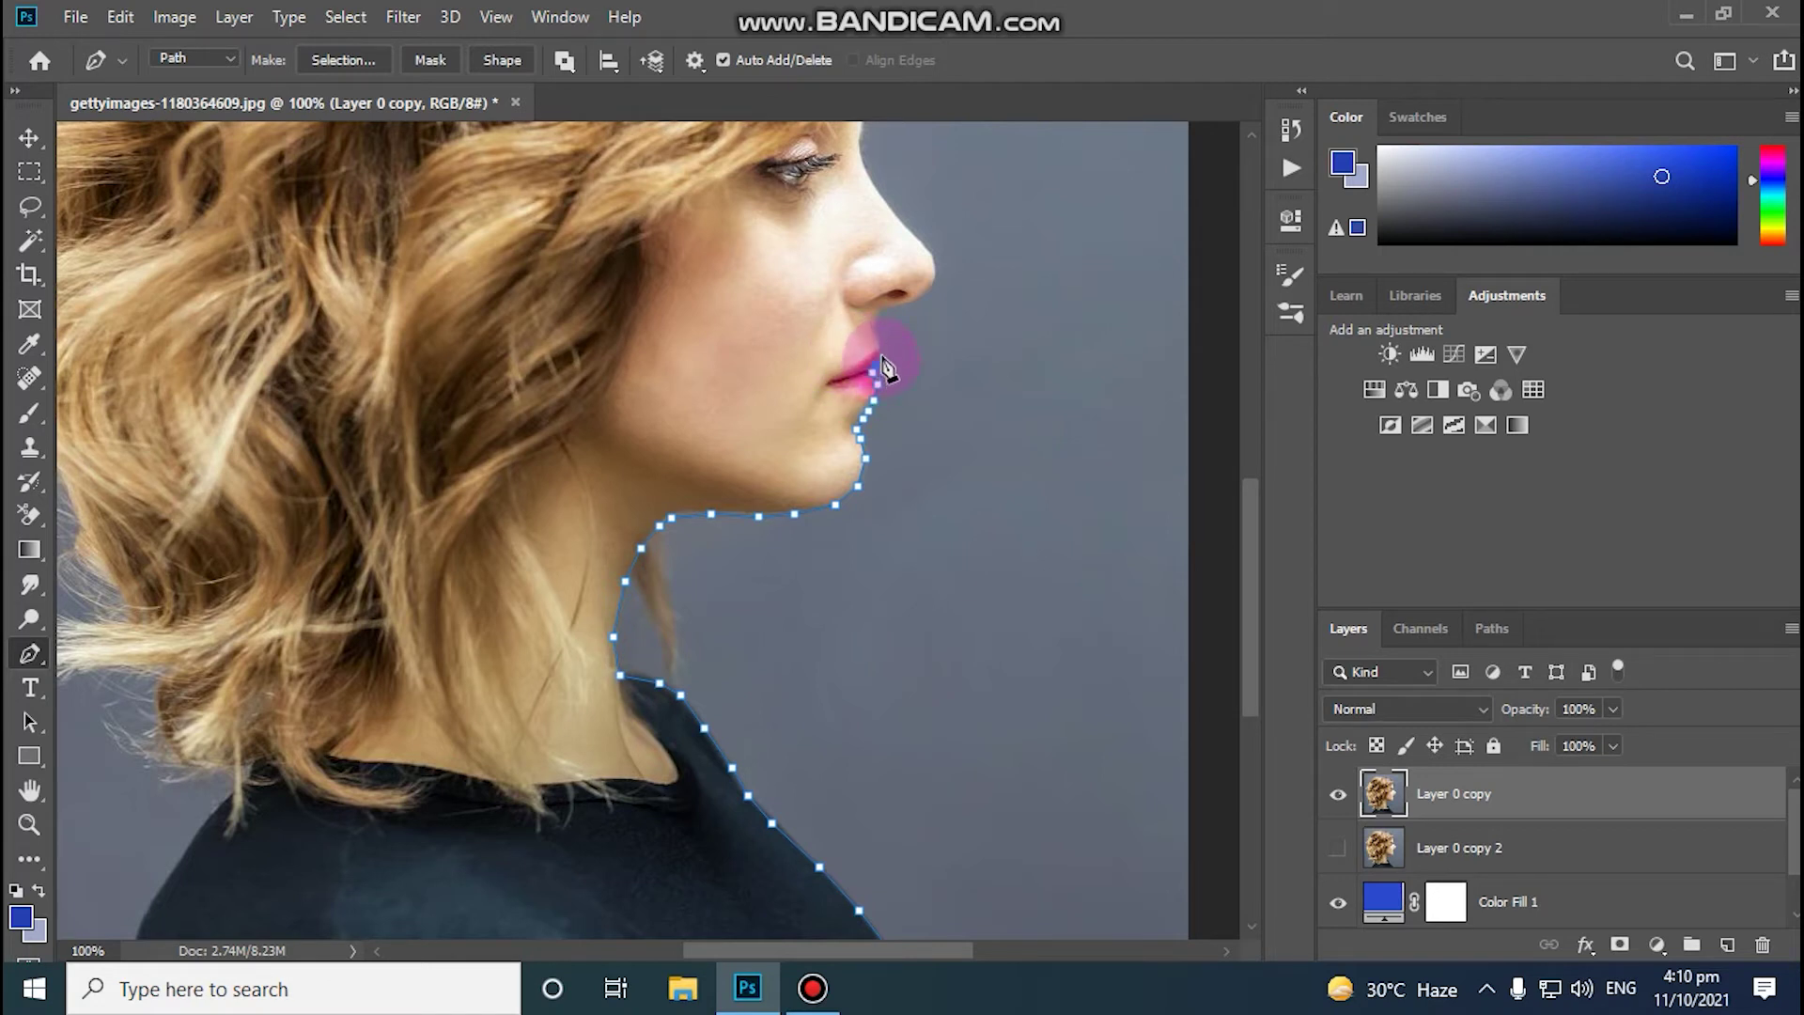
Step: Trace the pen path around the upper lip and up to the base of the nose
left_click(30, 824)
left_click(861, 692)
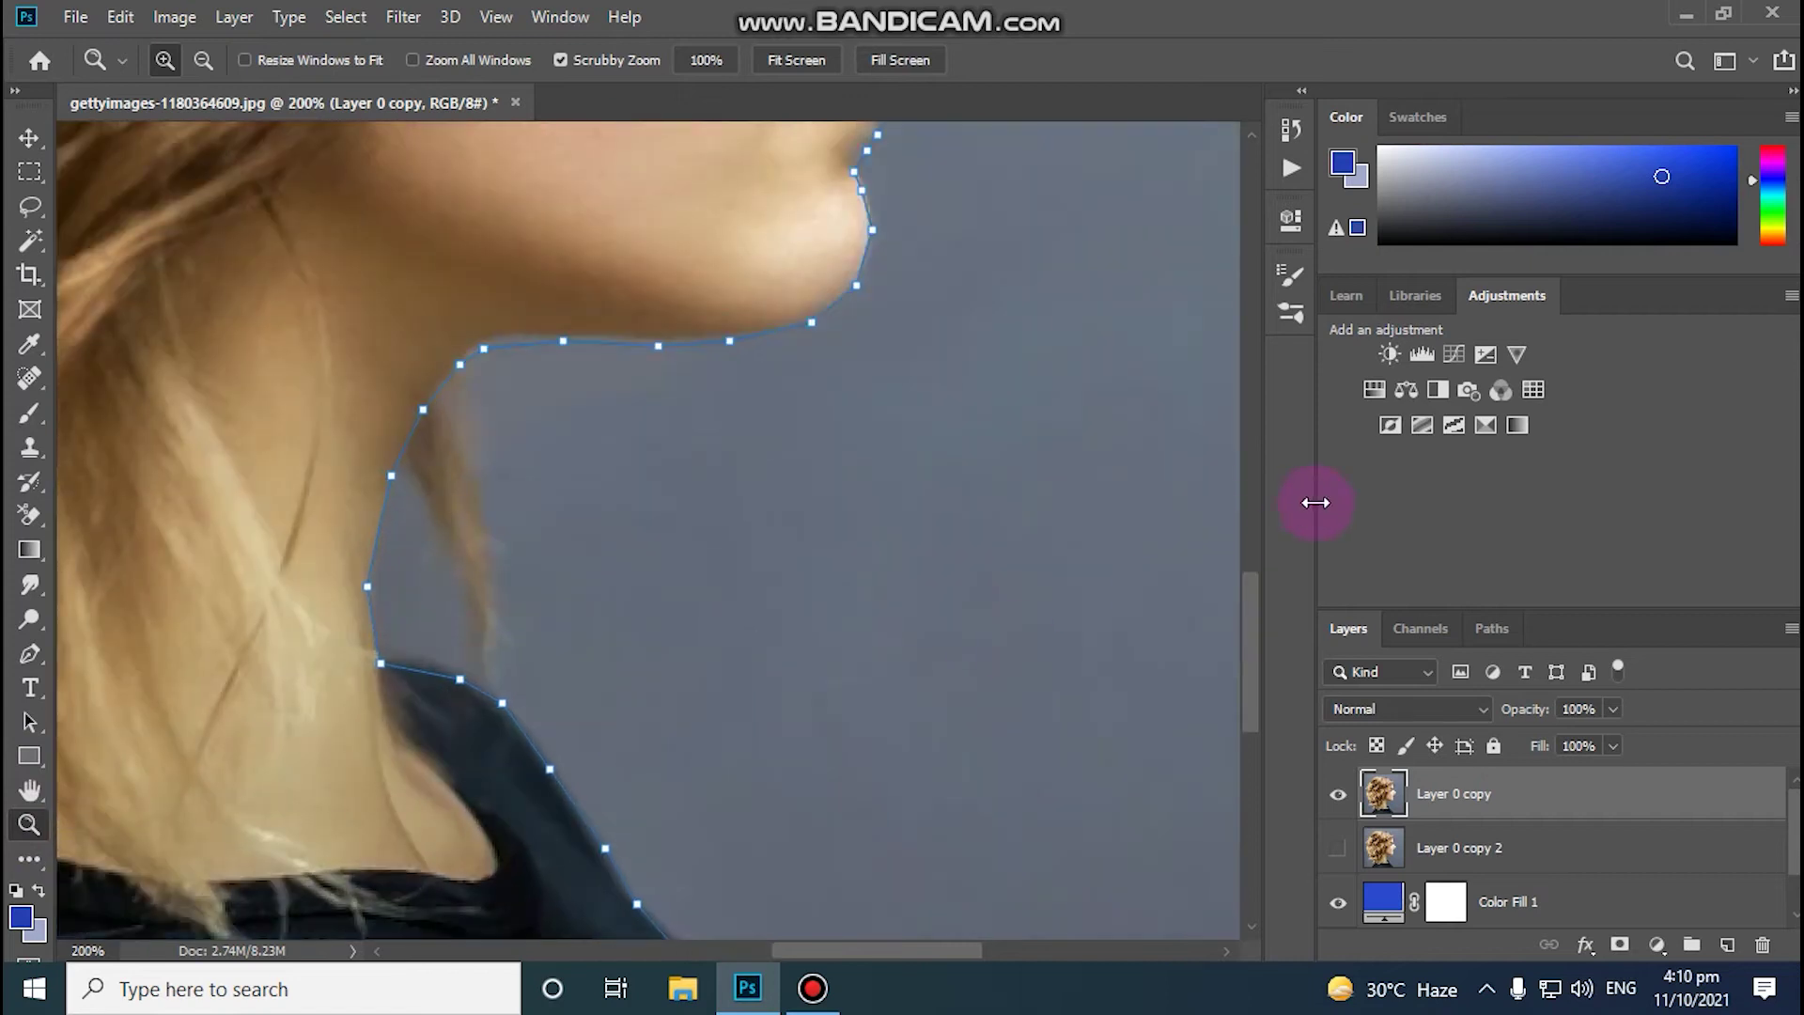
scroll(1249, 564, "up", 5)
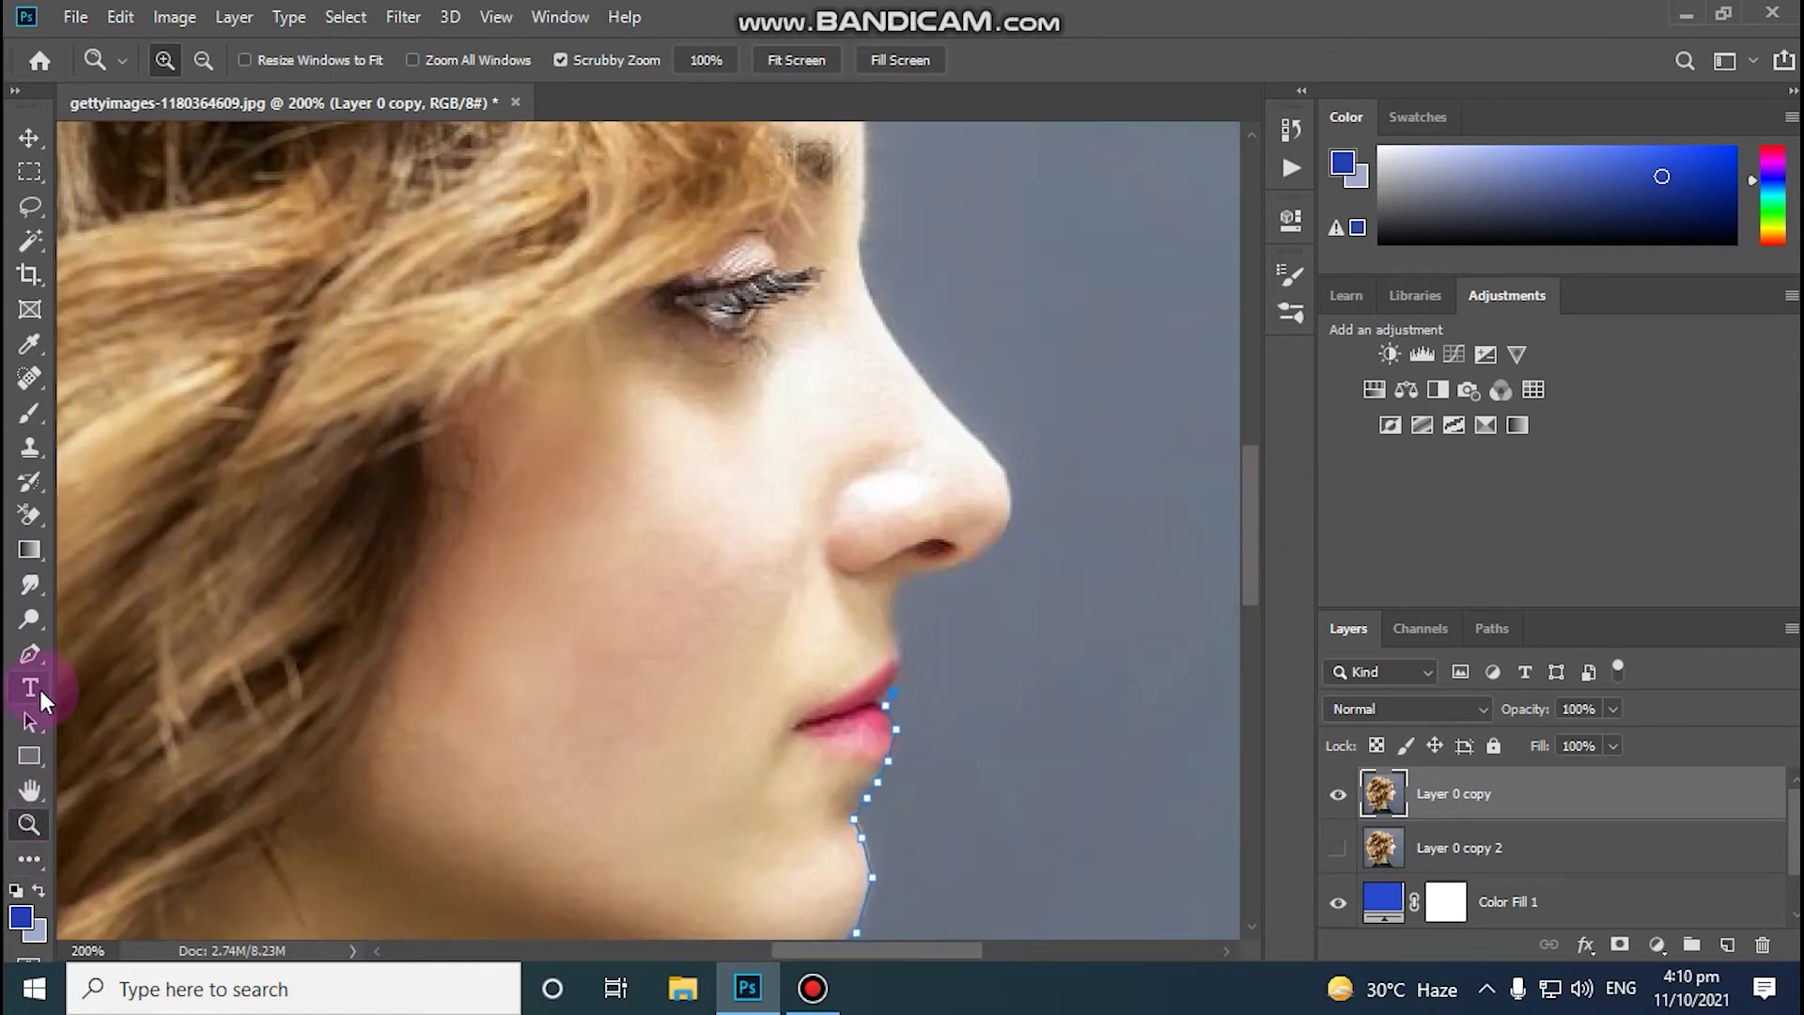
left_click(30, 655)
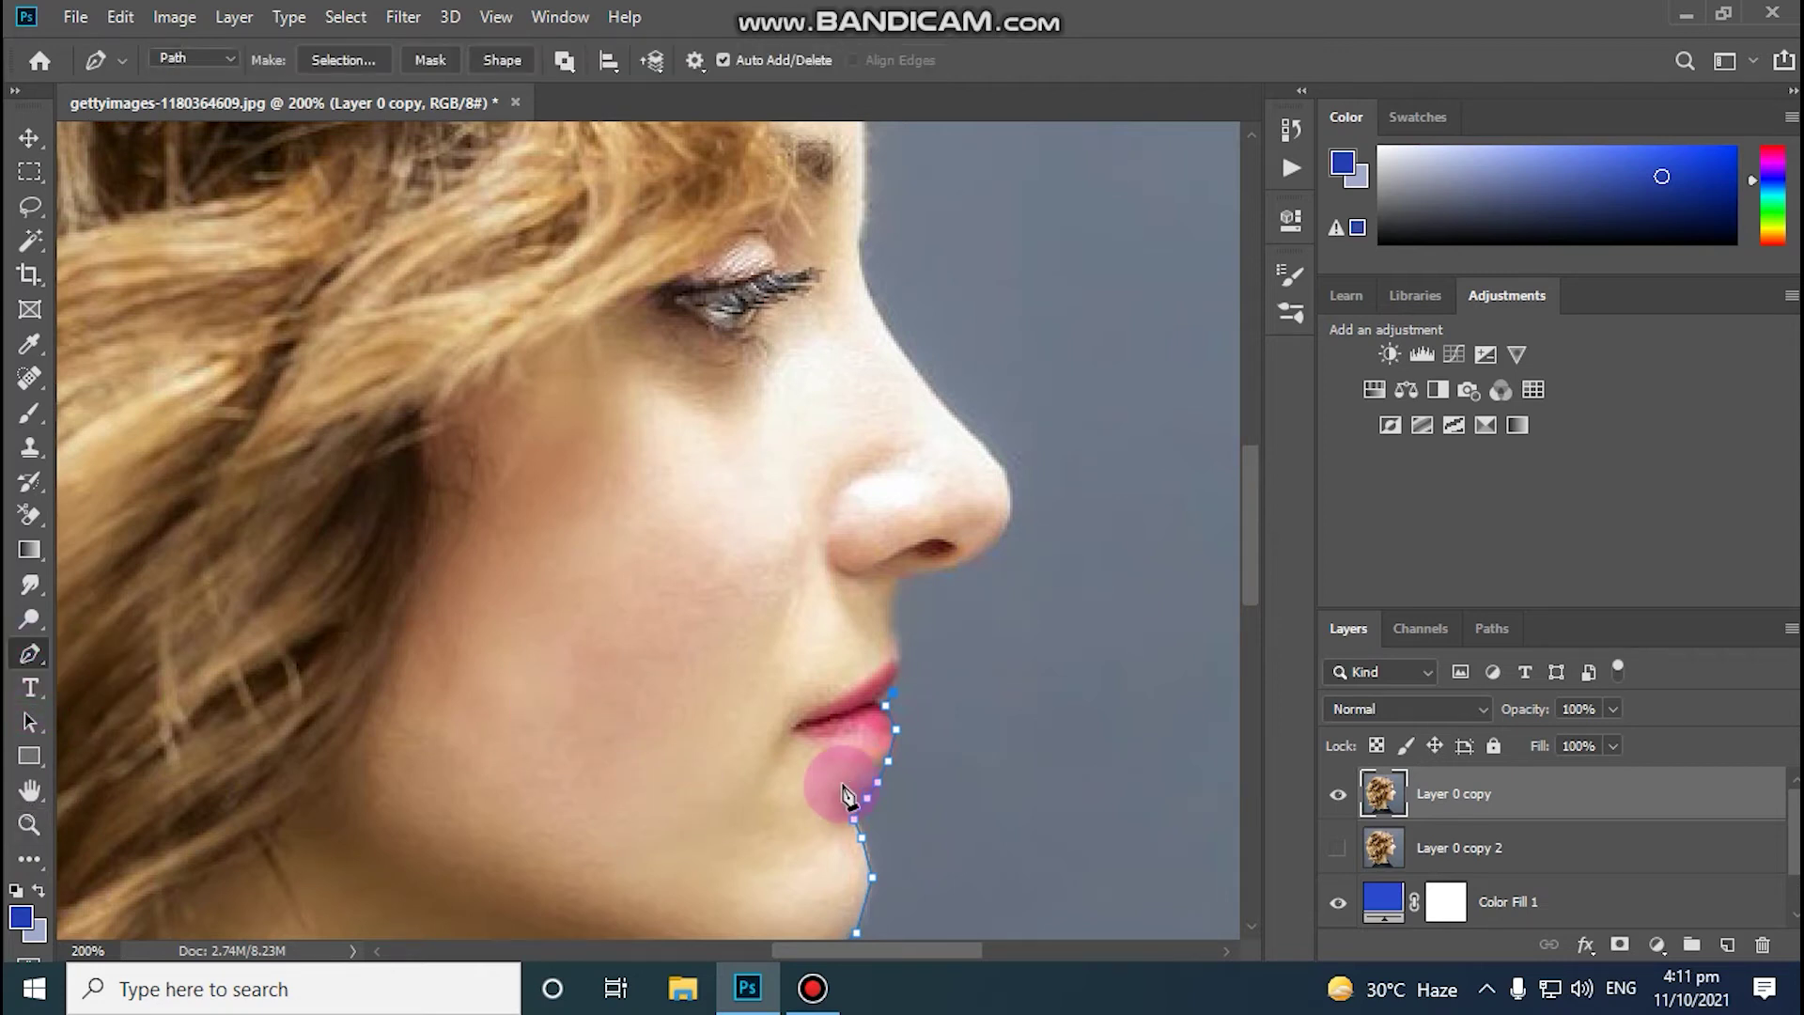
left_click(894, 687)
left_click(899, 655)
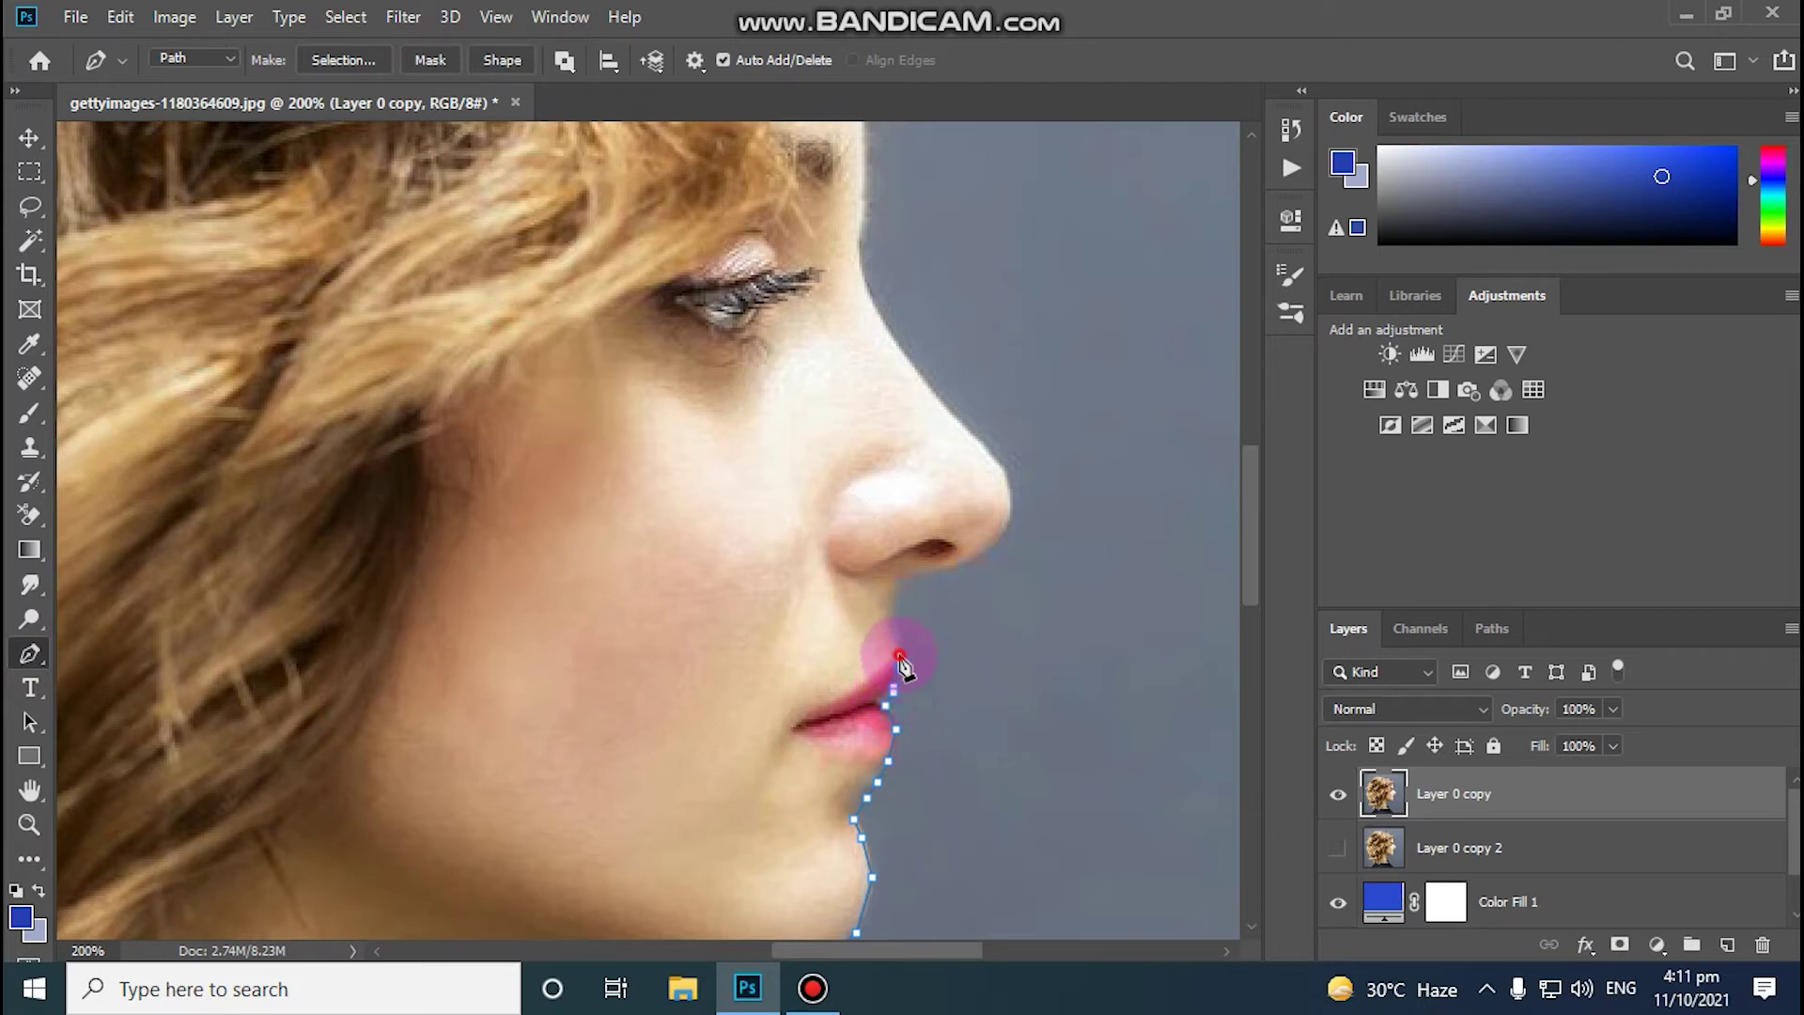
left_click(899, 654)
left_click(894, 634)
left_click(890, 604)
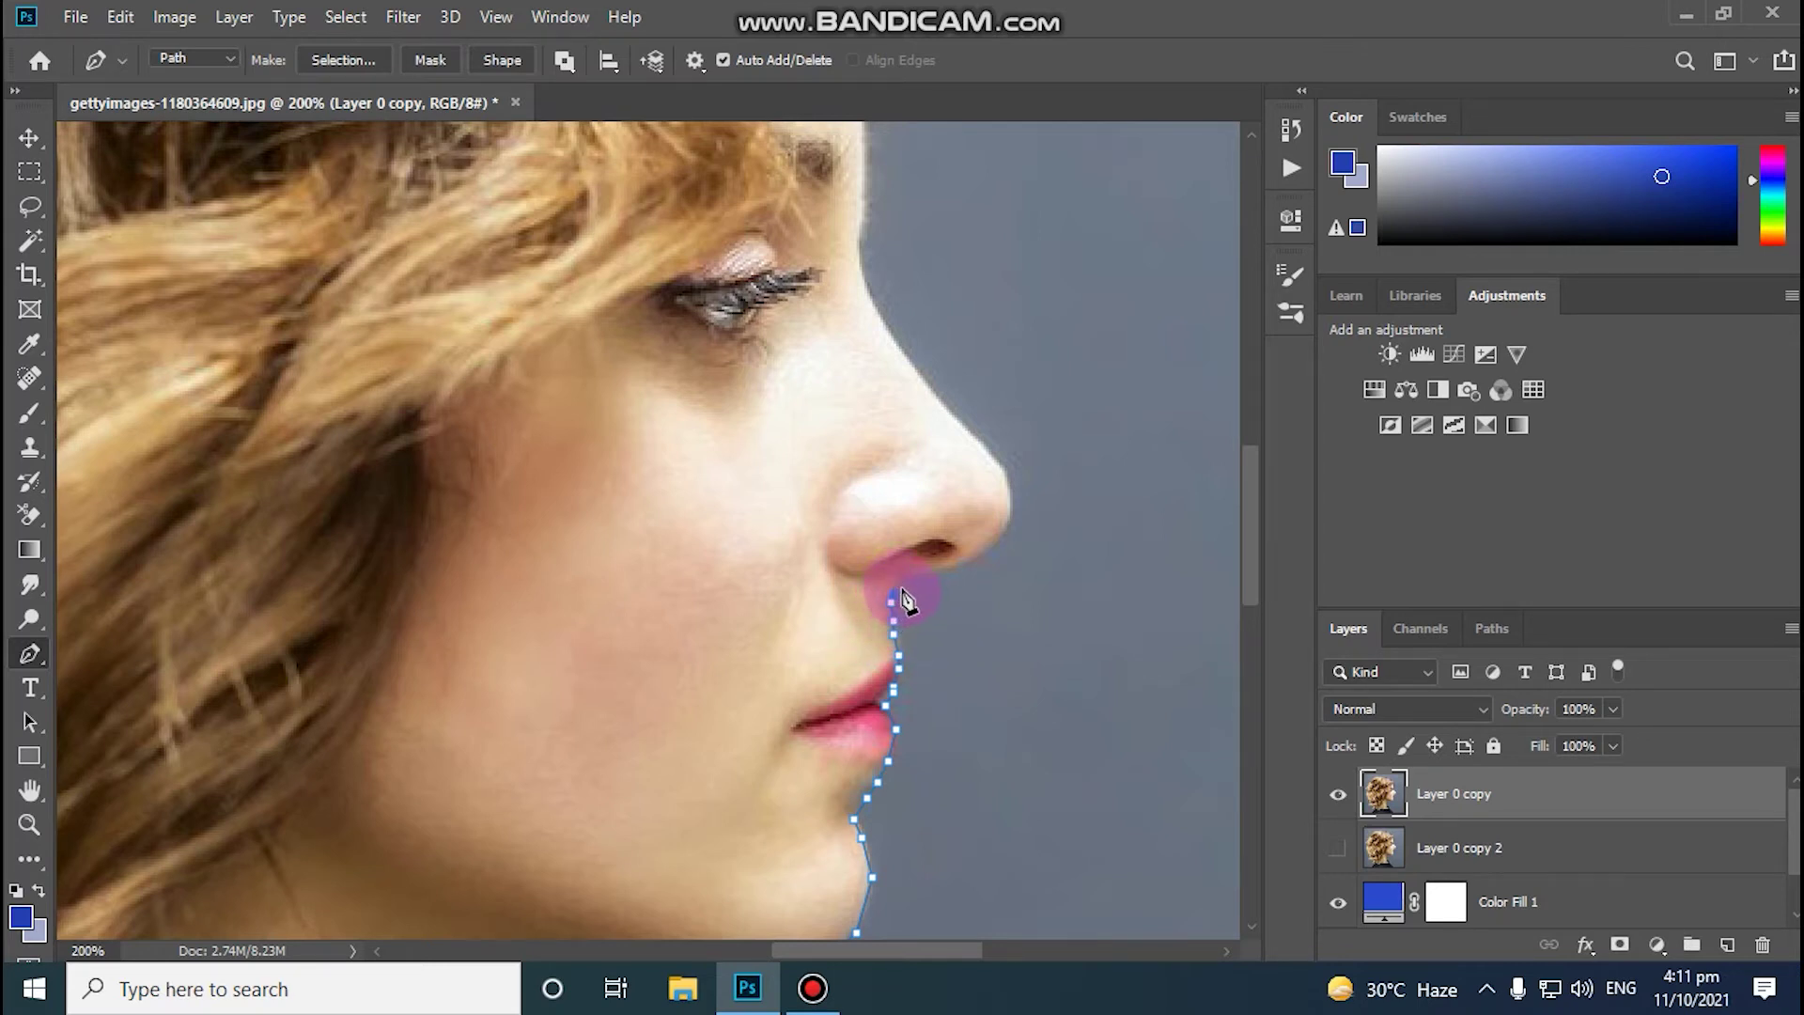
Step: Continue the pen path along the underside of the nose and around to its tip
left_click(914, 577)
left_click(935, 574)
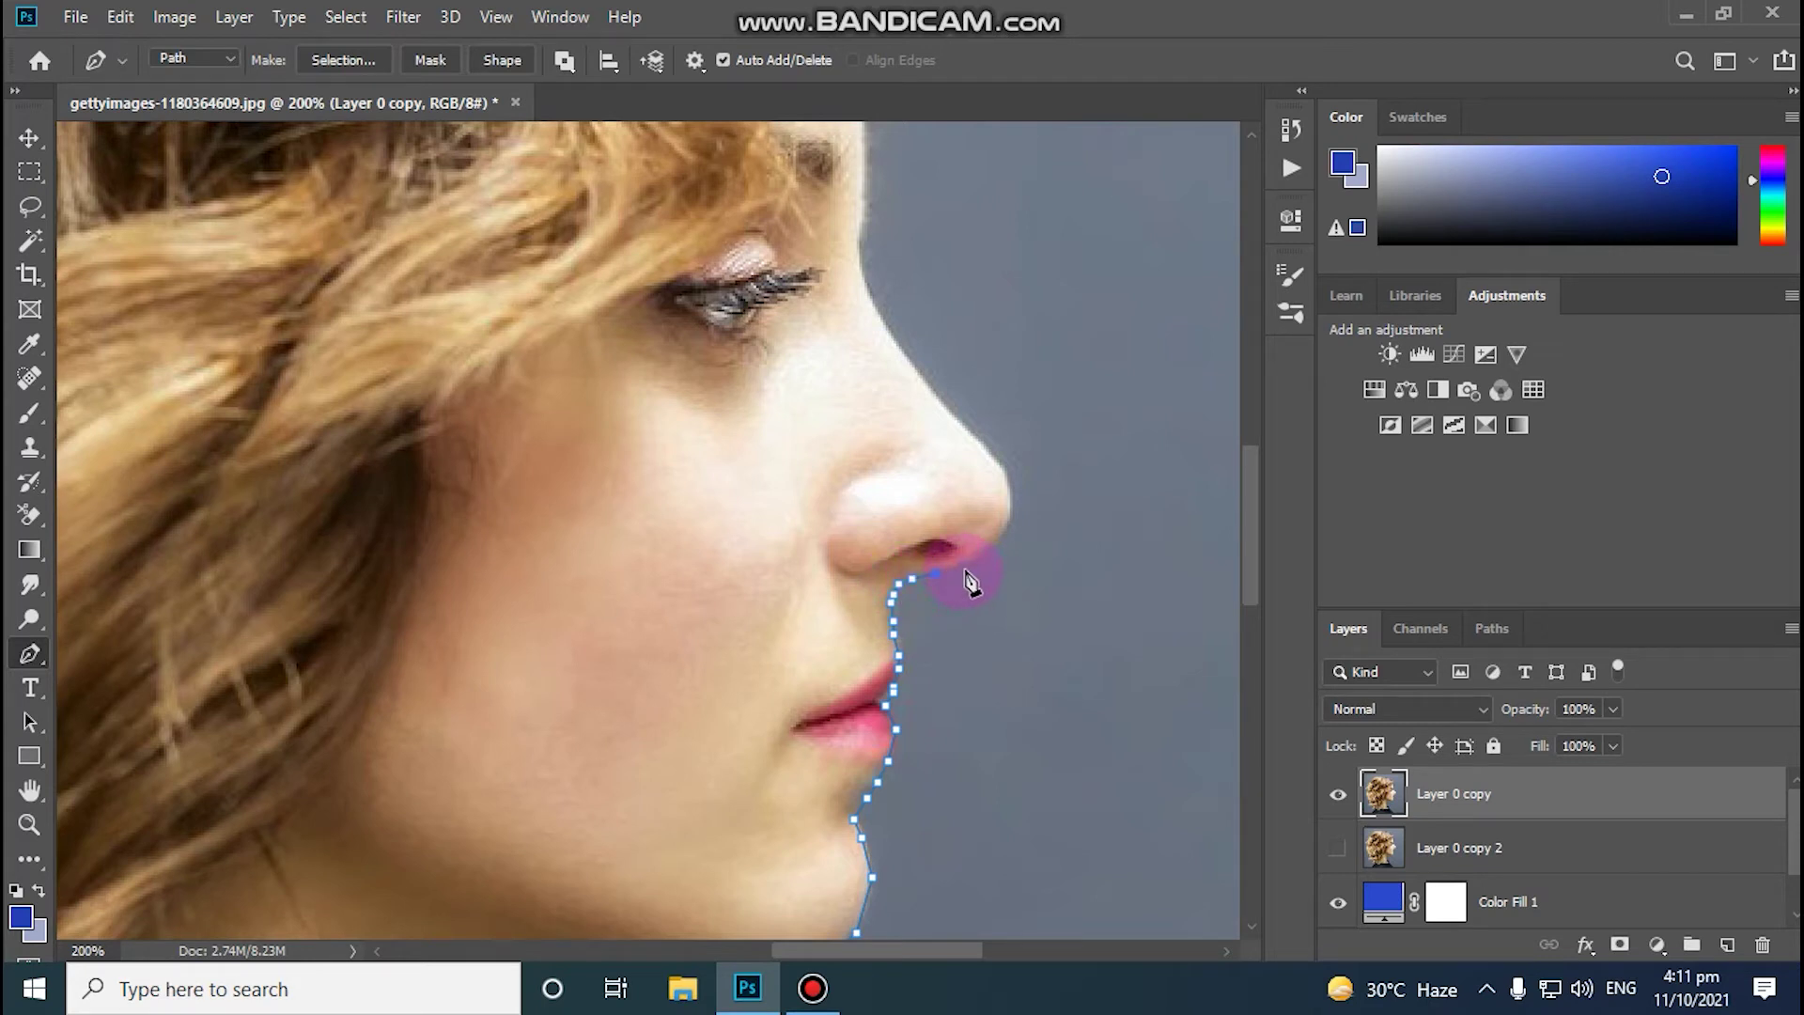
left_click(956, 566)
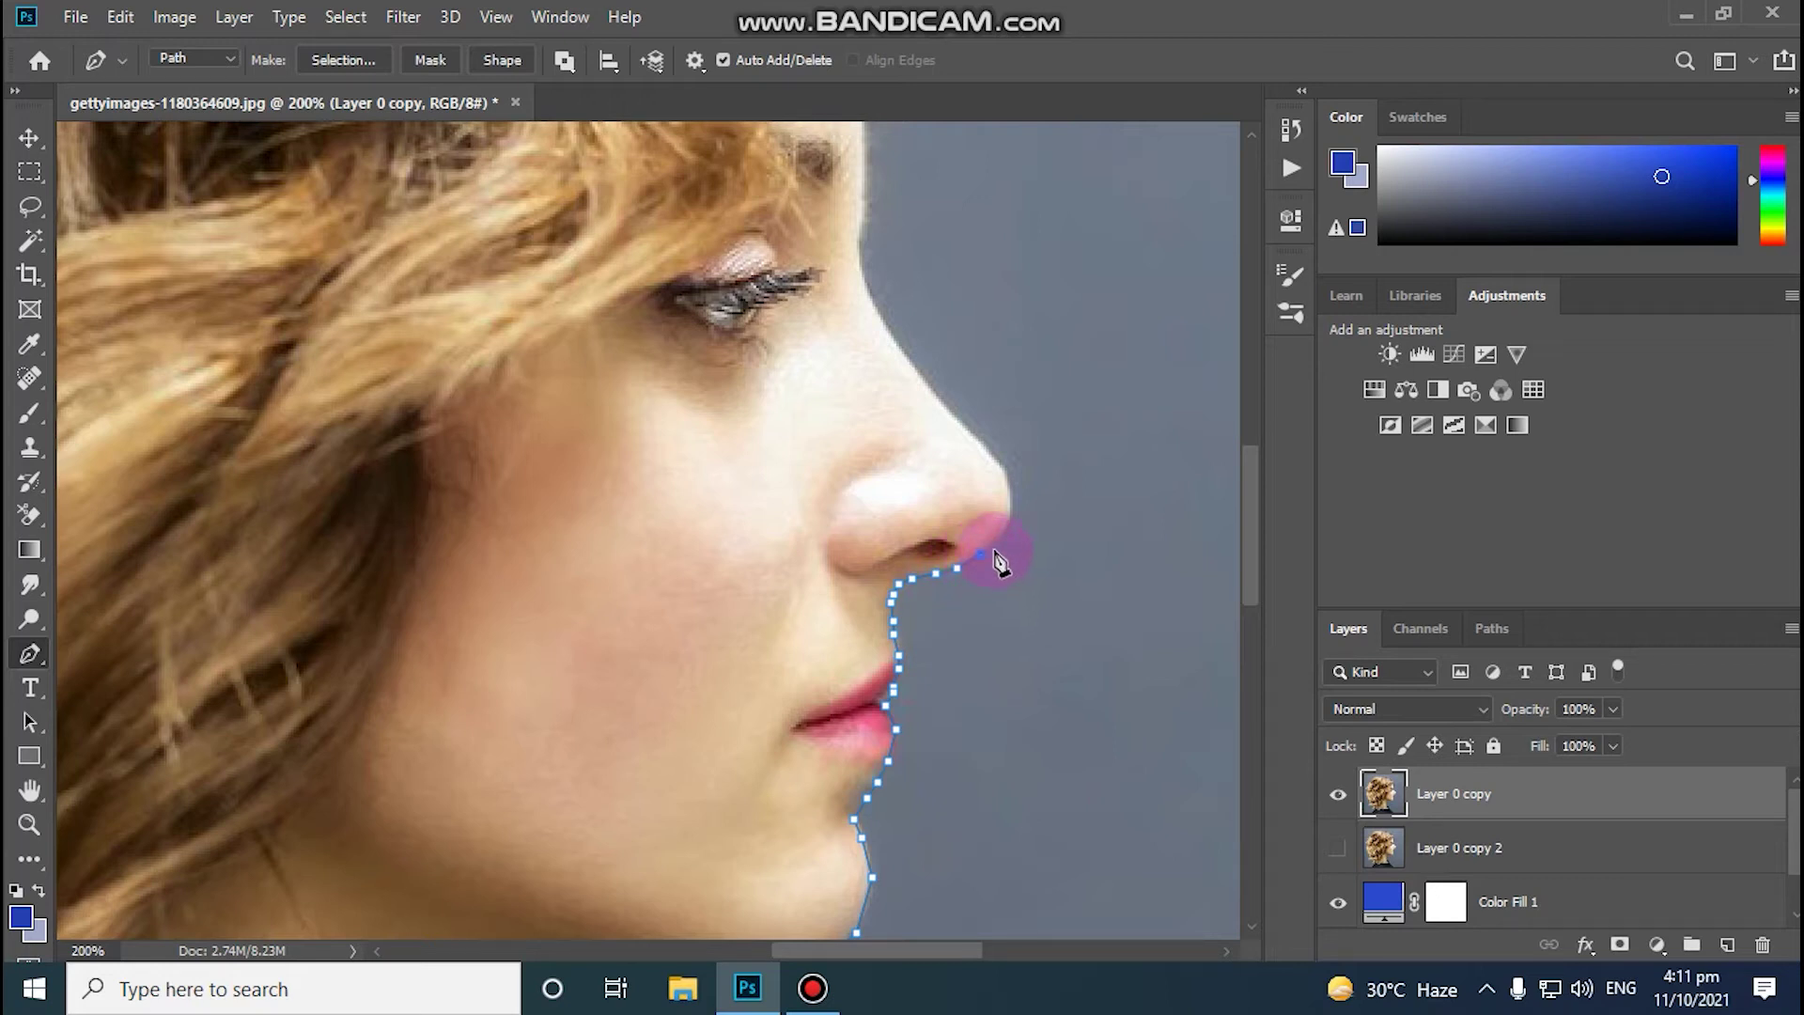
left_click(1003, 540)
left_click(1008, 520)
left_click(1009, 500)
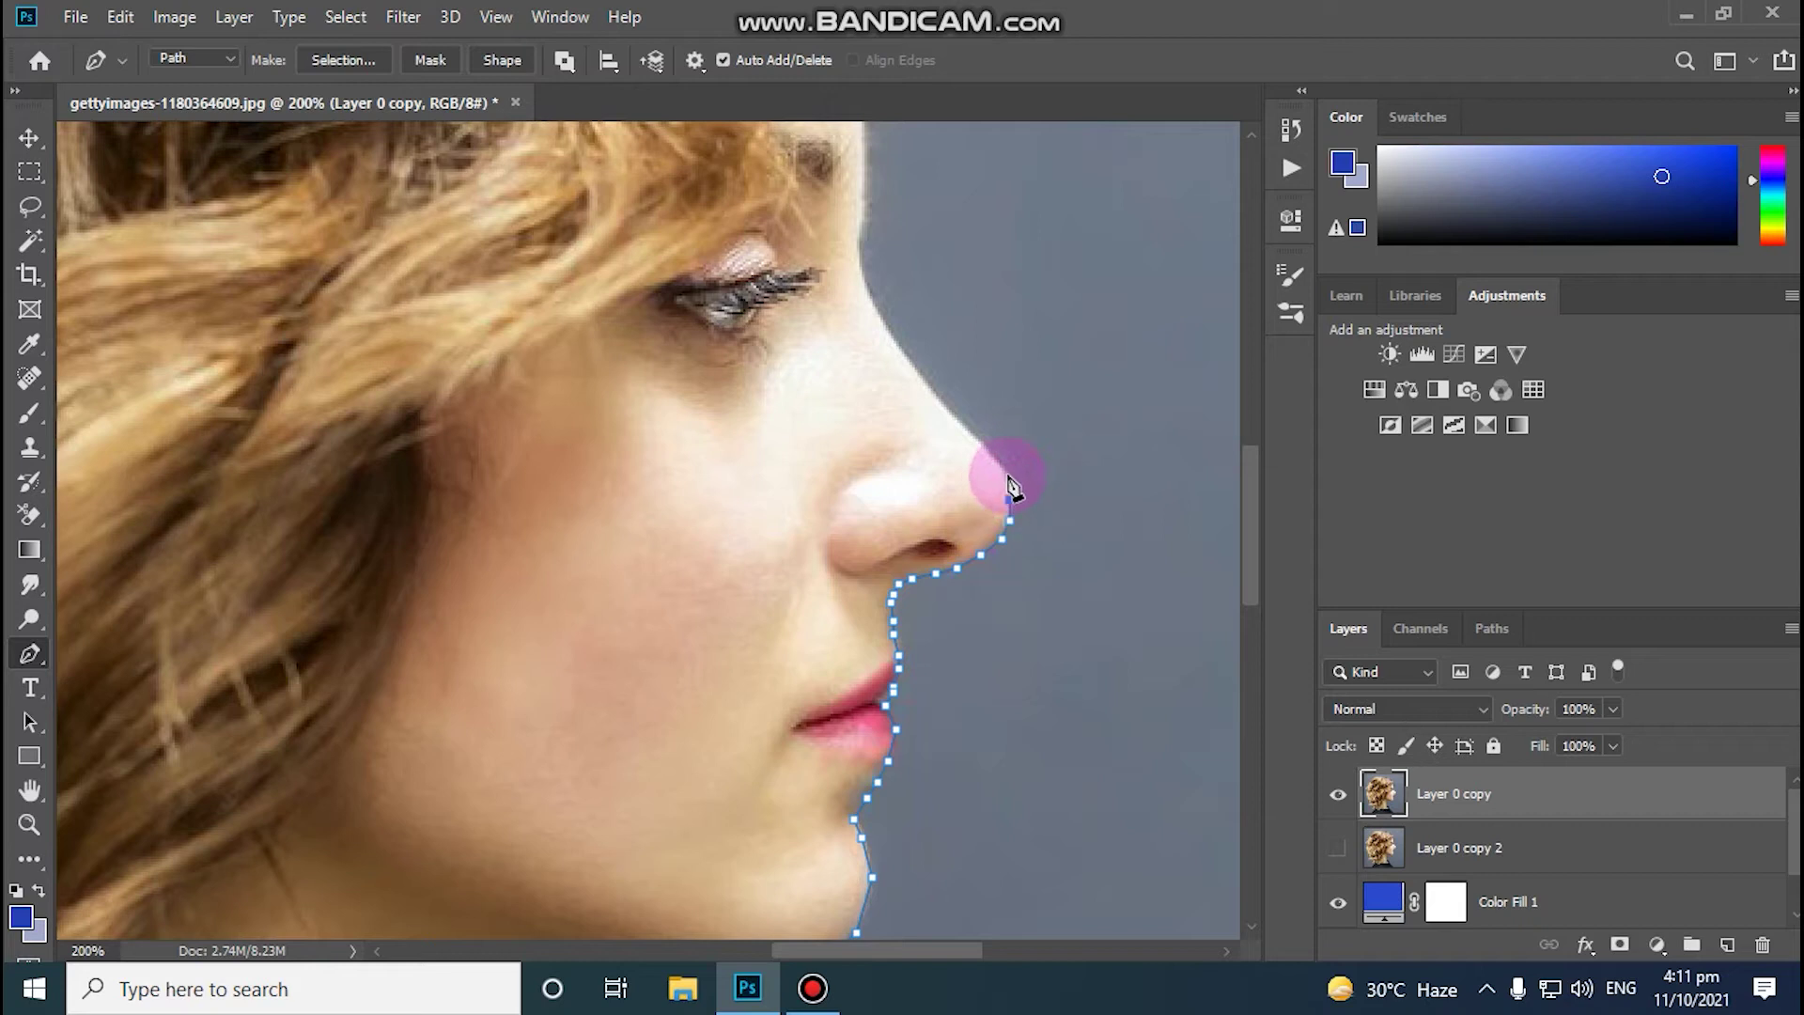
Step: Trace the pen path from the tip of the nose up along the ridge of its bridge
left_click(1005, 476)
left_click(982, 455)
left_click(961, 424)
left_click(943, 404)
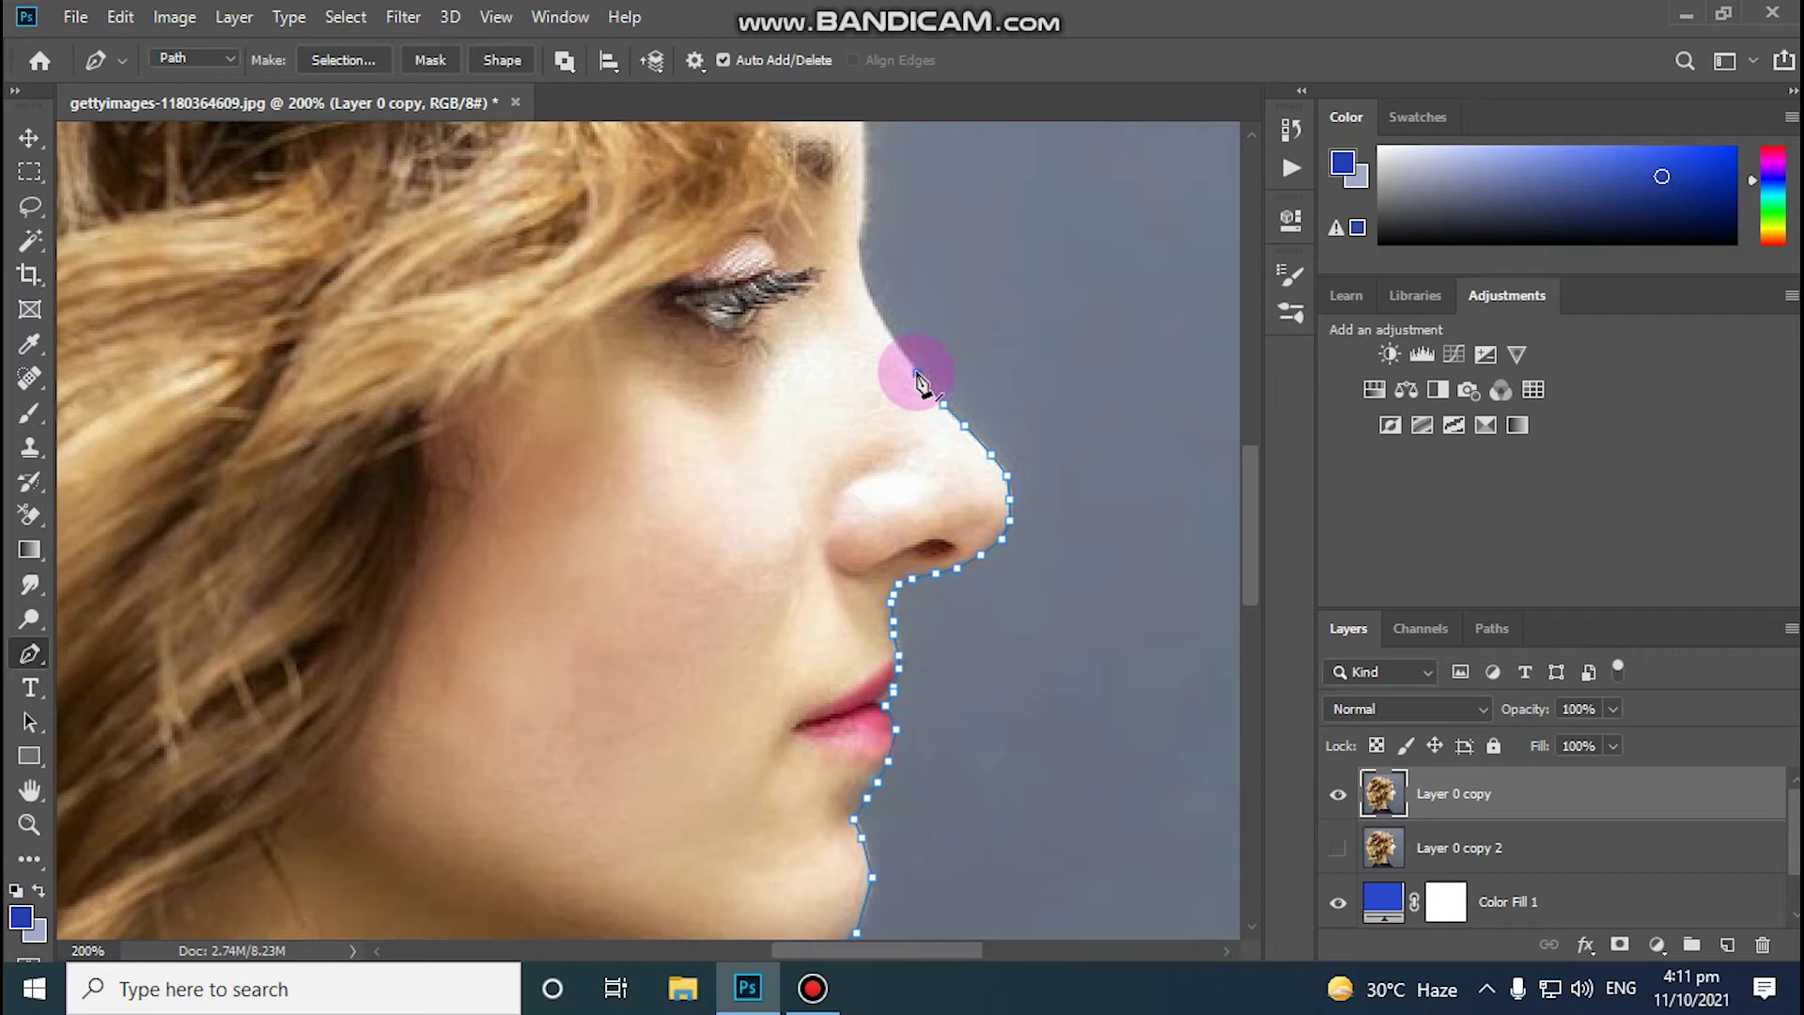
left_click(917, 373)
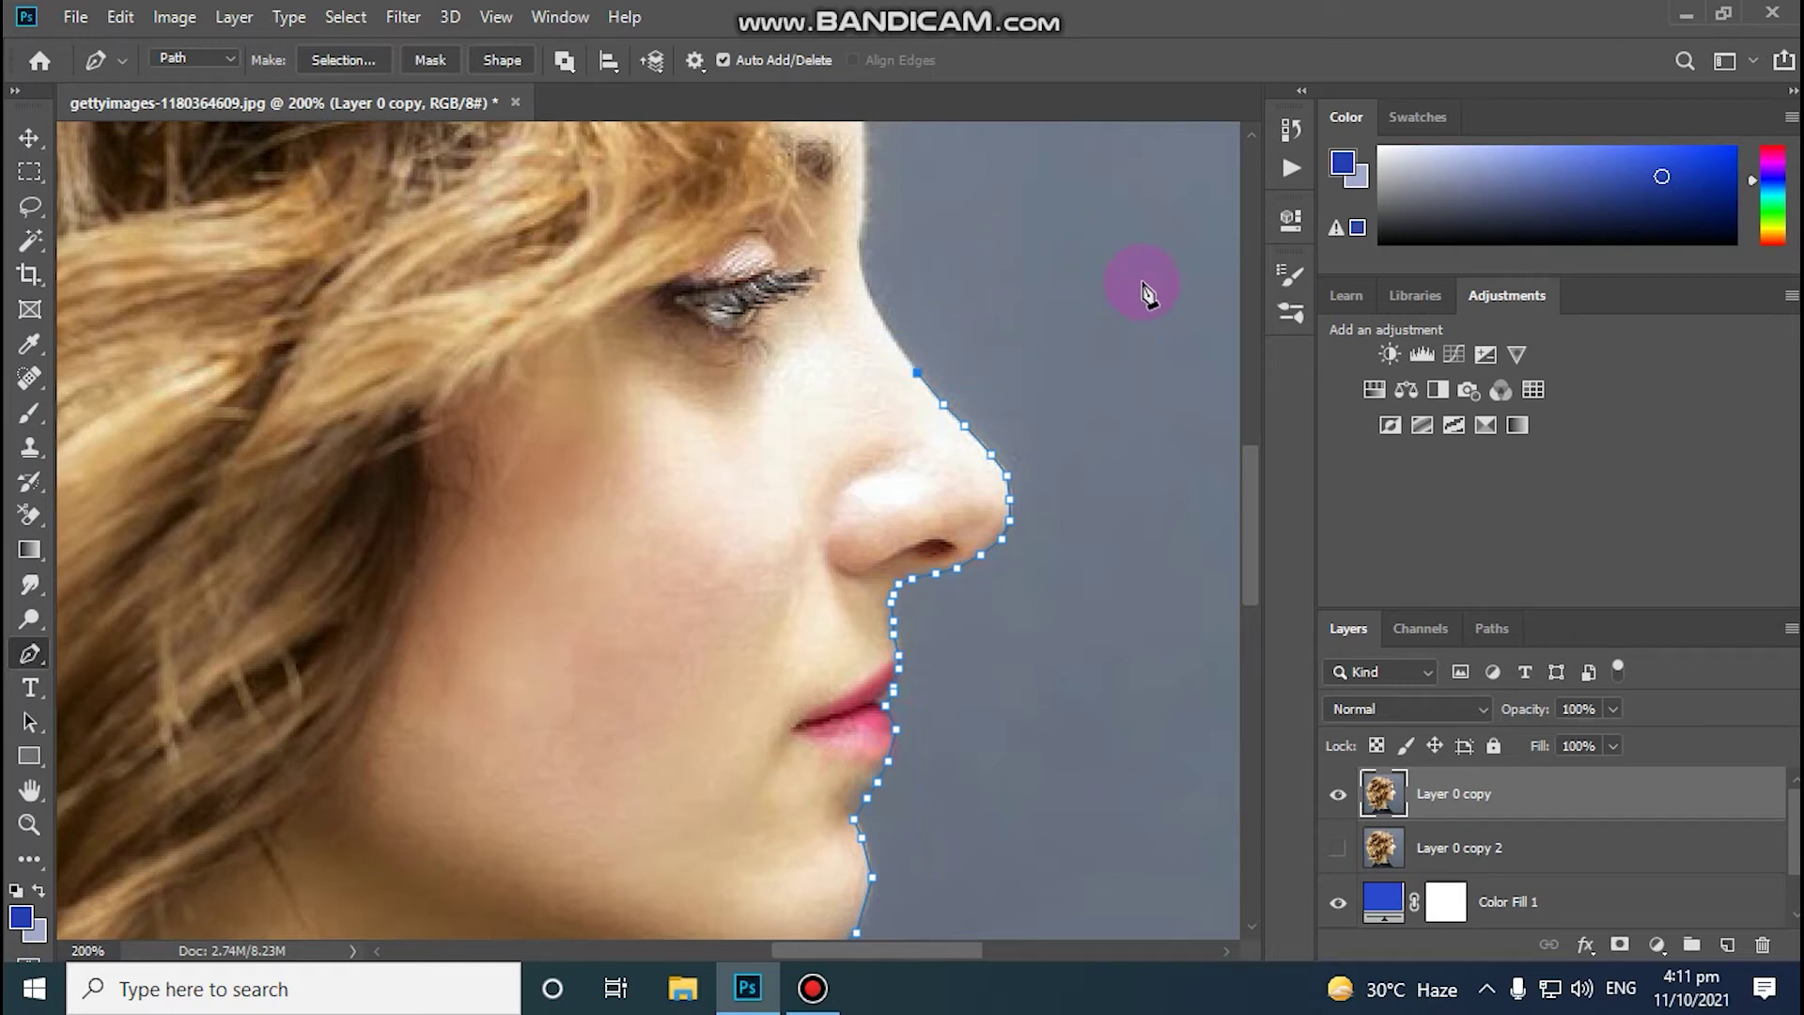
left_click(904, 351)
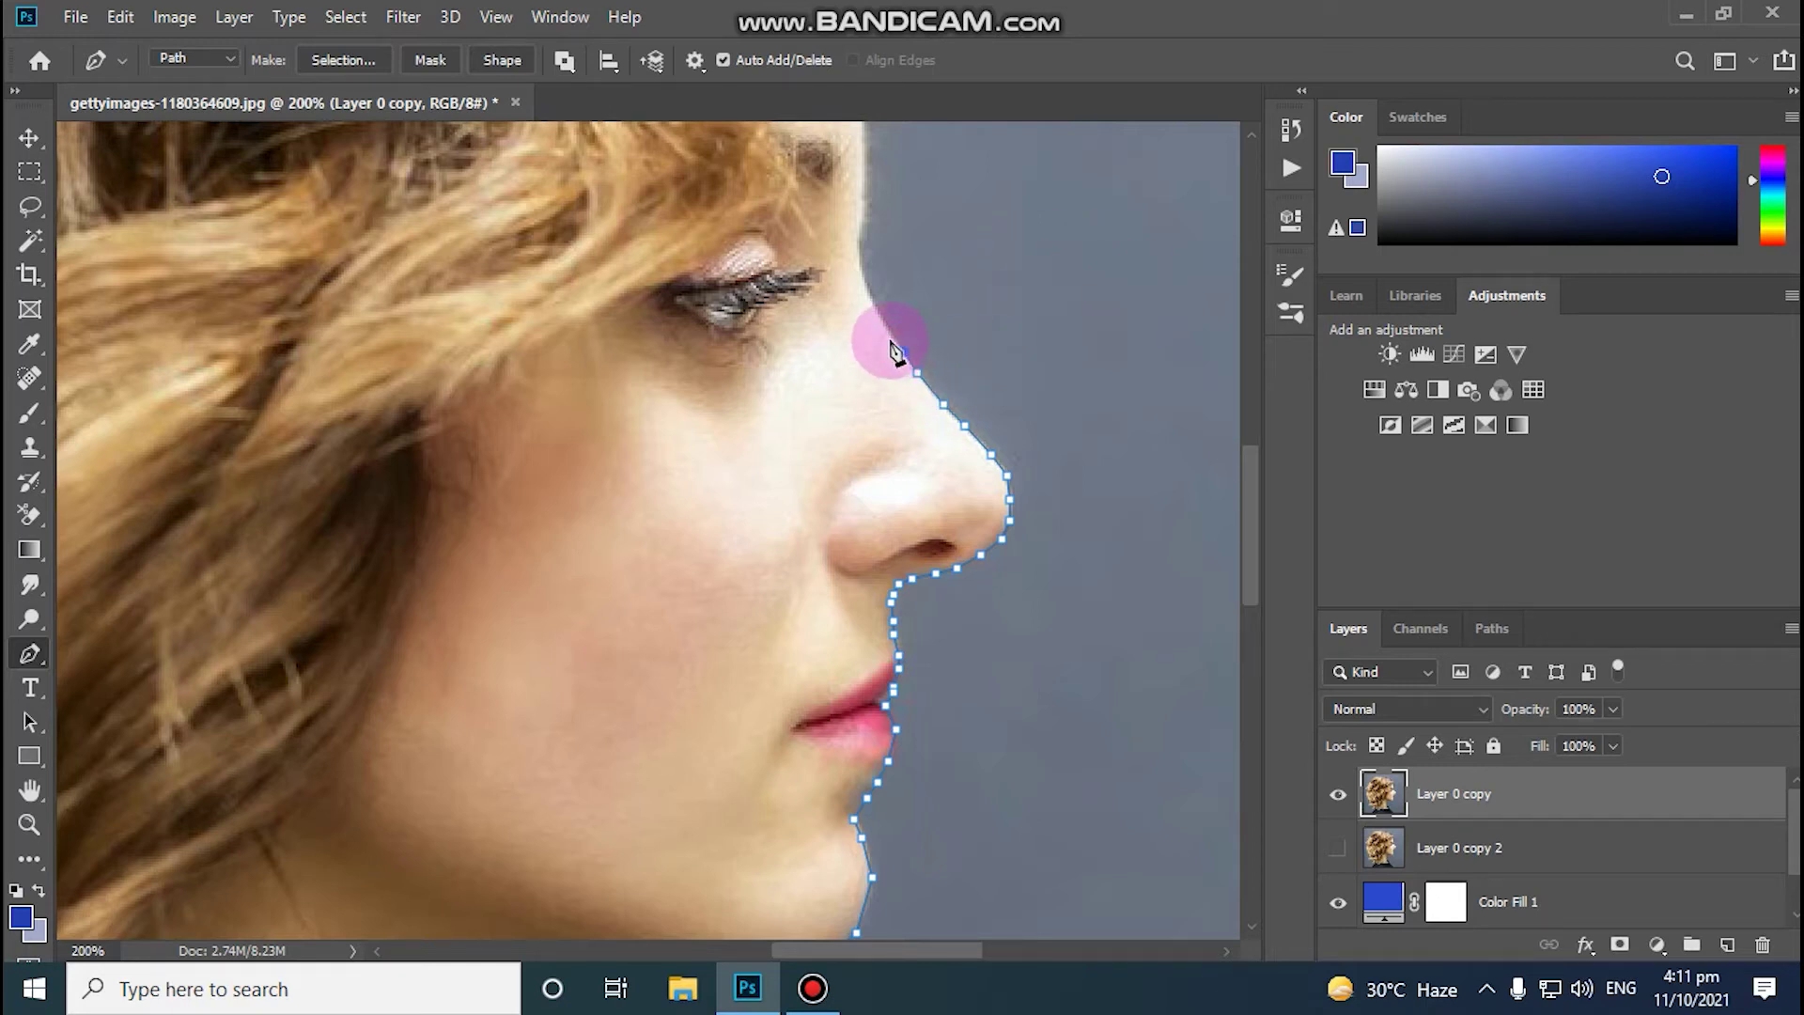
left_click(888, 330)
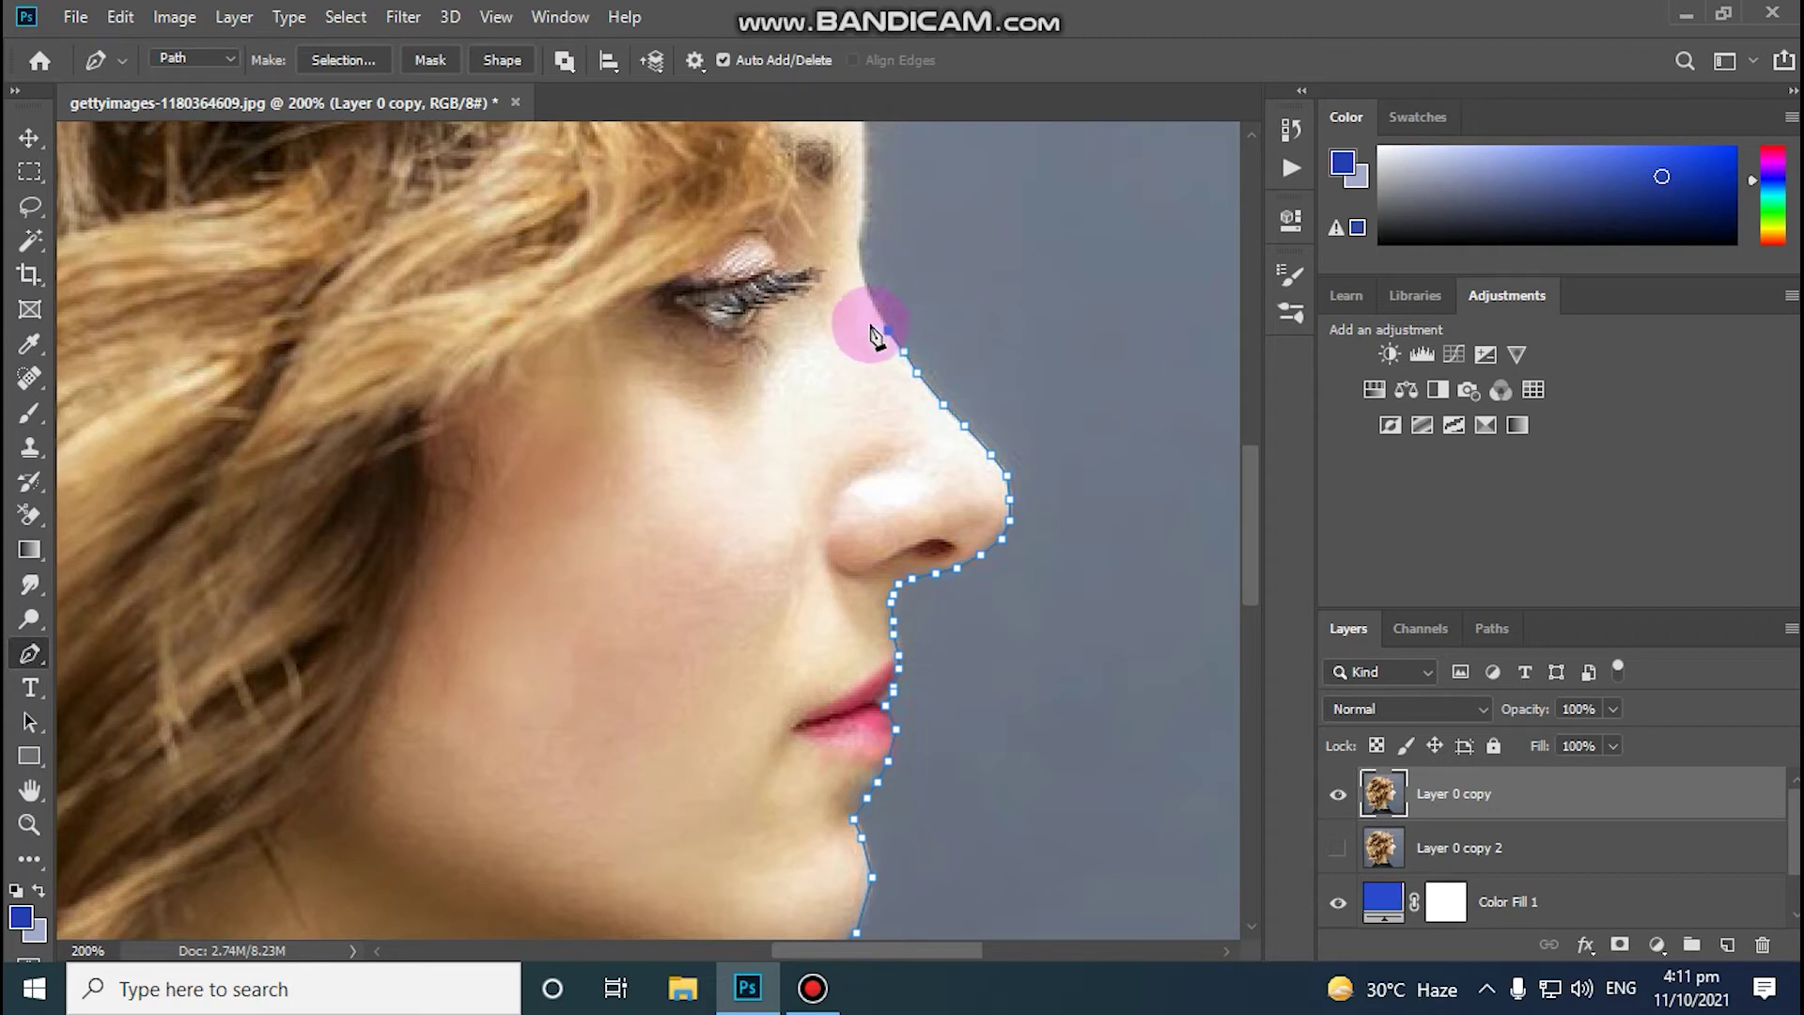
left_click(876, 310)
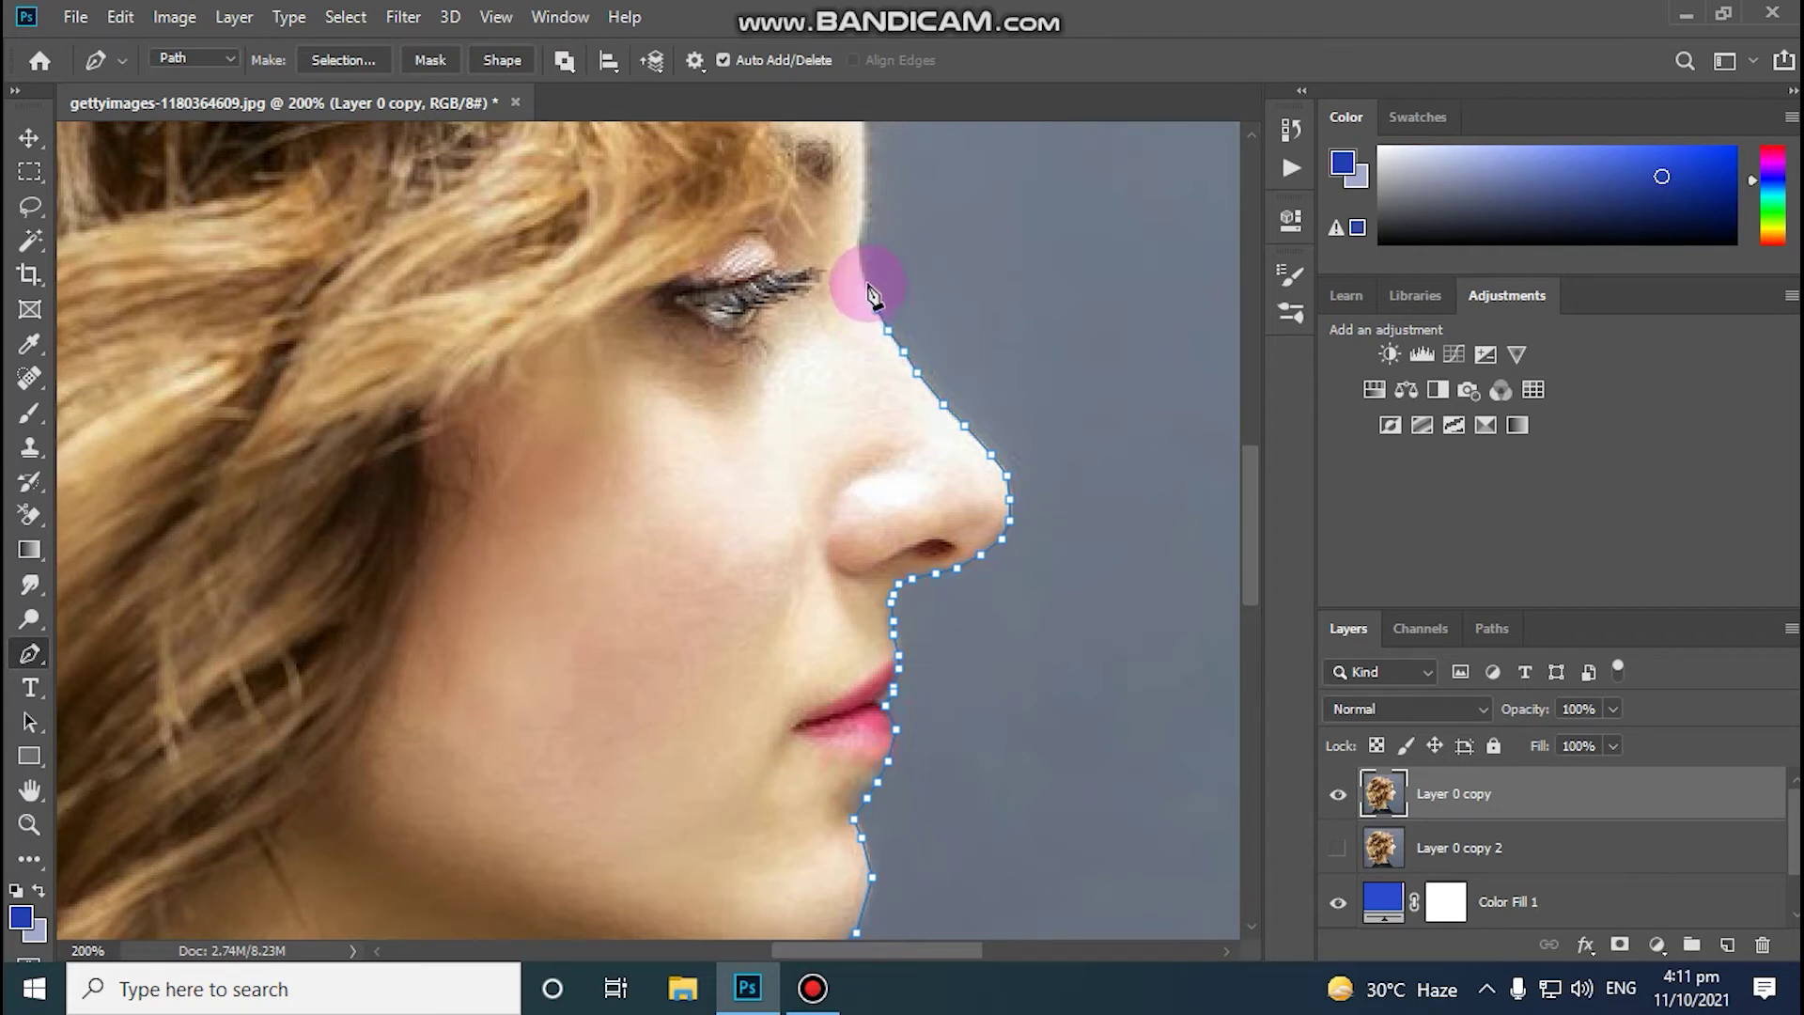
Step: Continue the pen path through the dip at the top of the nose and up past the eyebrow
left_click(867, 289)
left_click(864, 269)
left_click(862, 239)
left_click(866, 215)
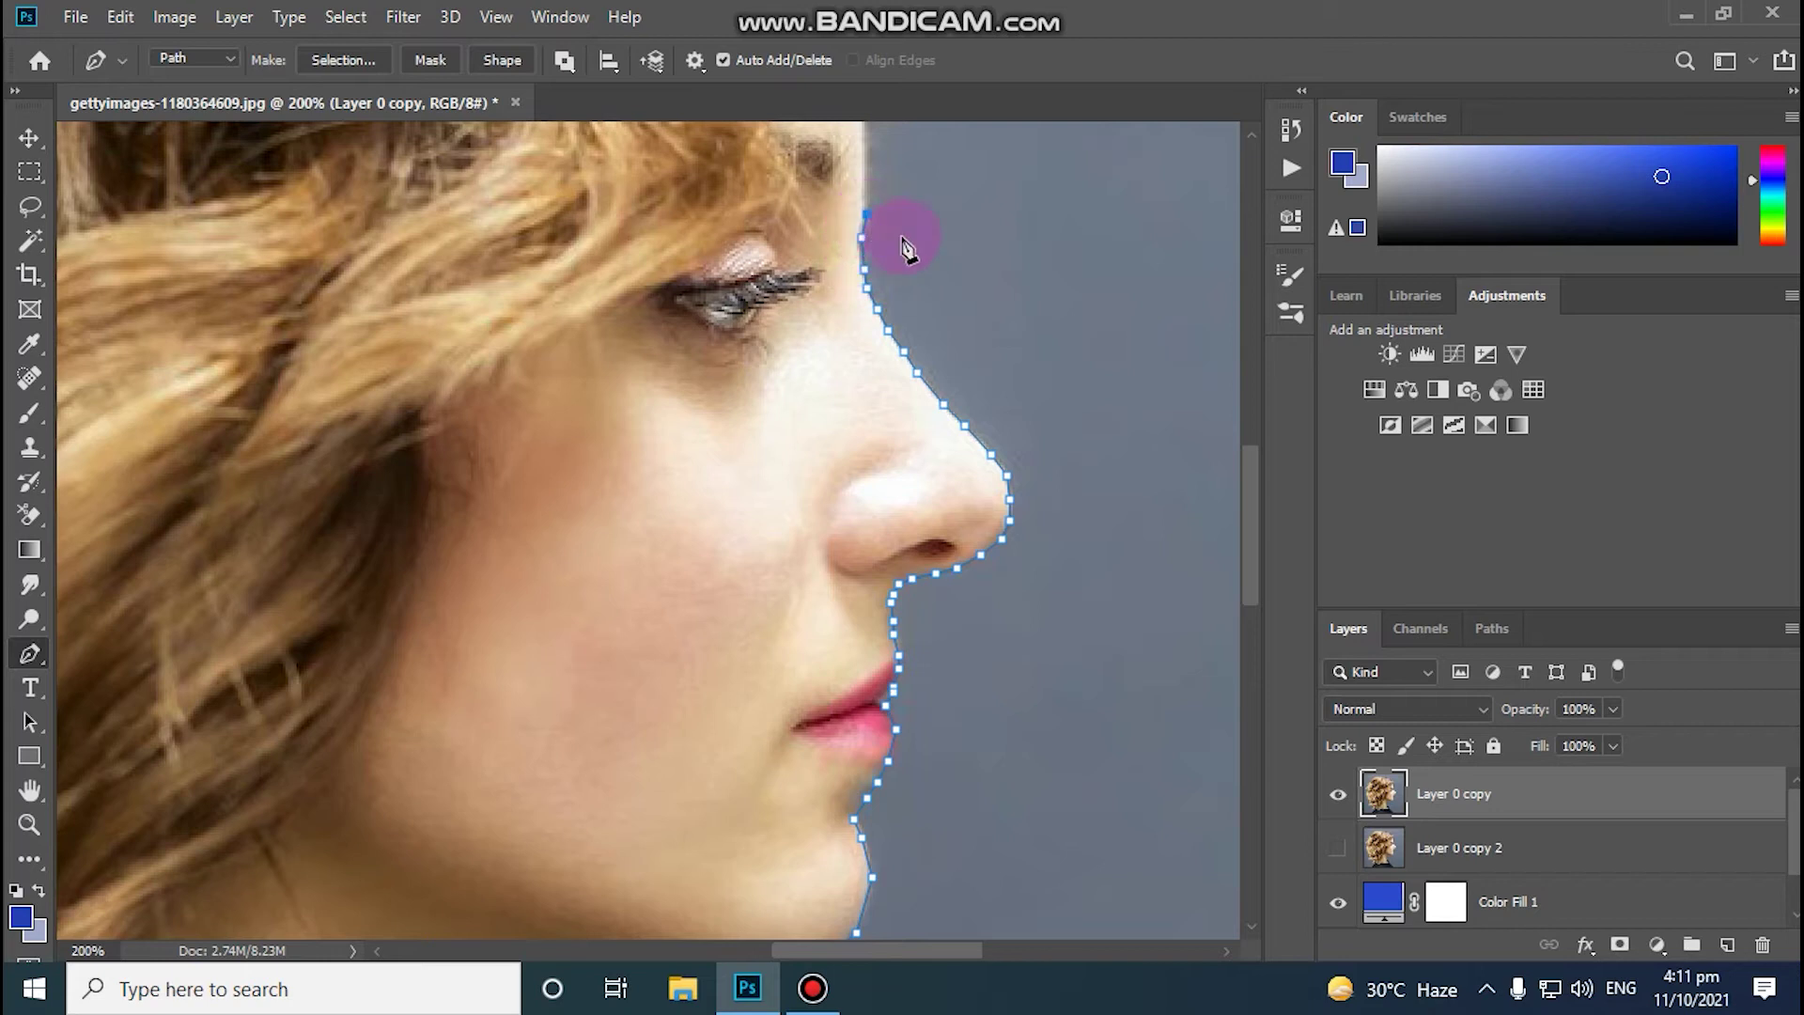
left_click_drag(1249, 461, 1238, 381)
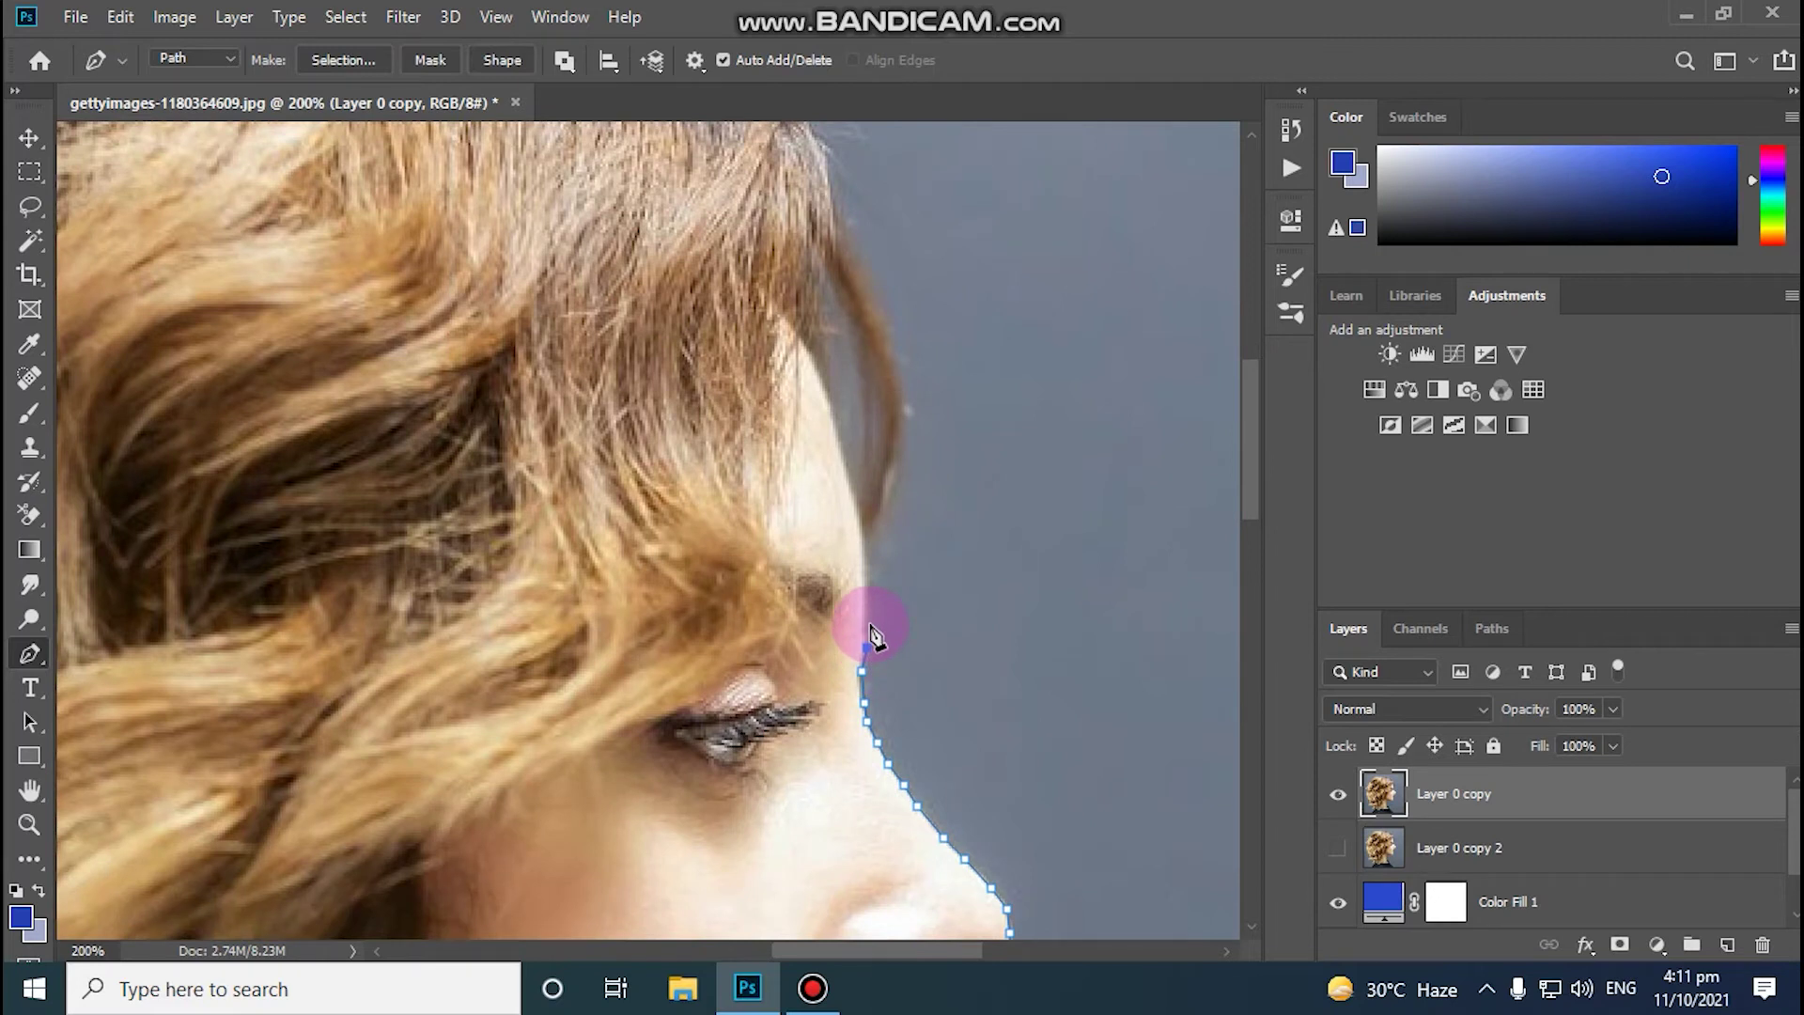
left_click(867, 617)
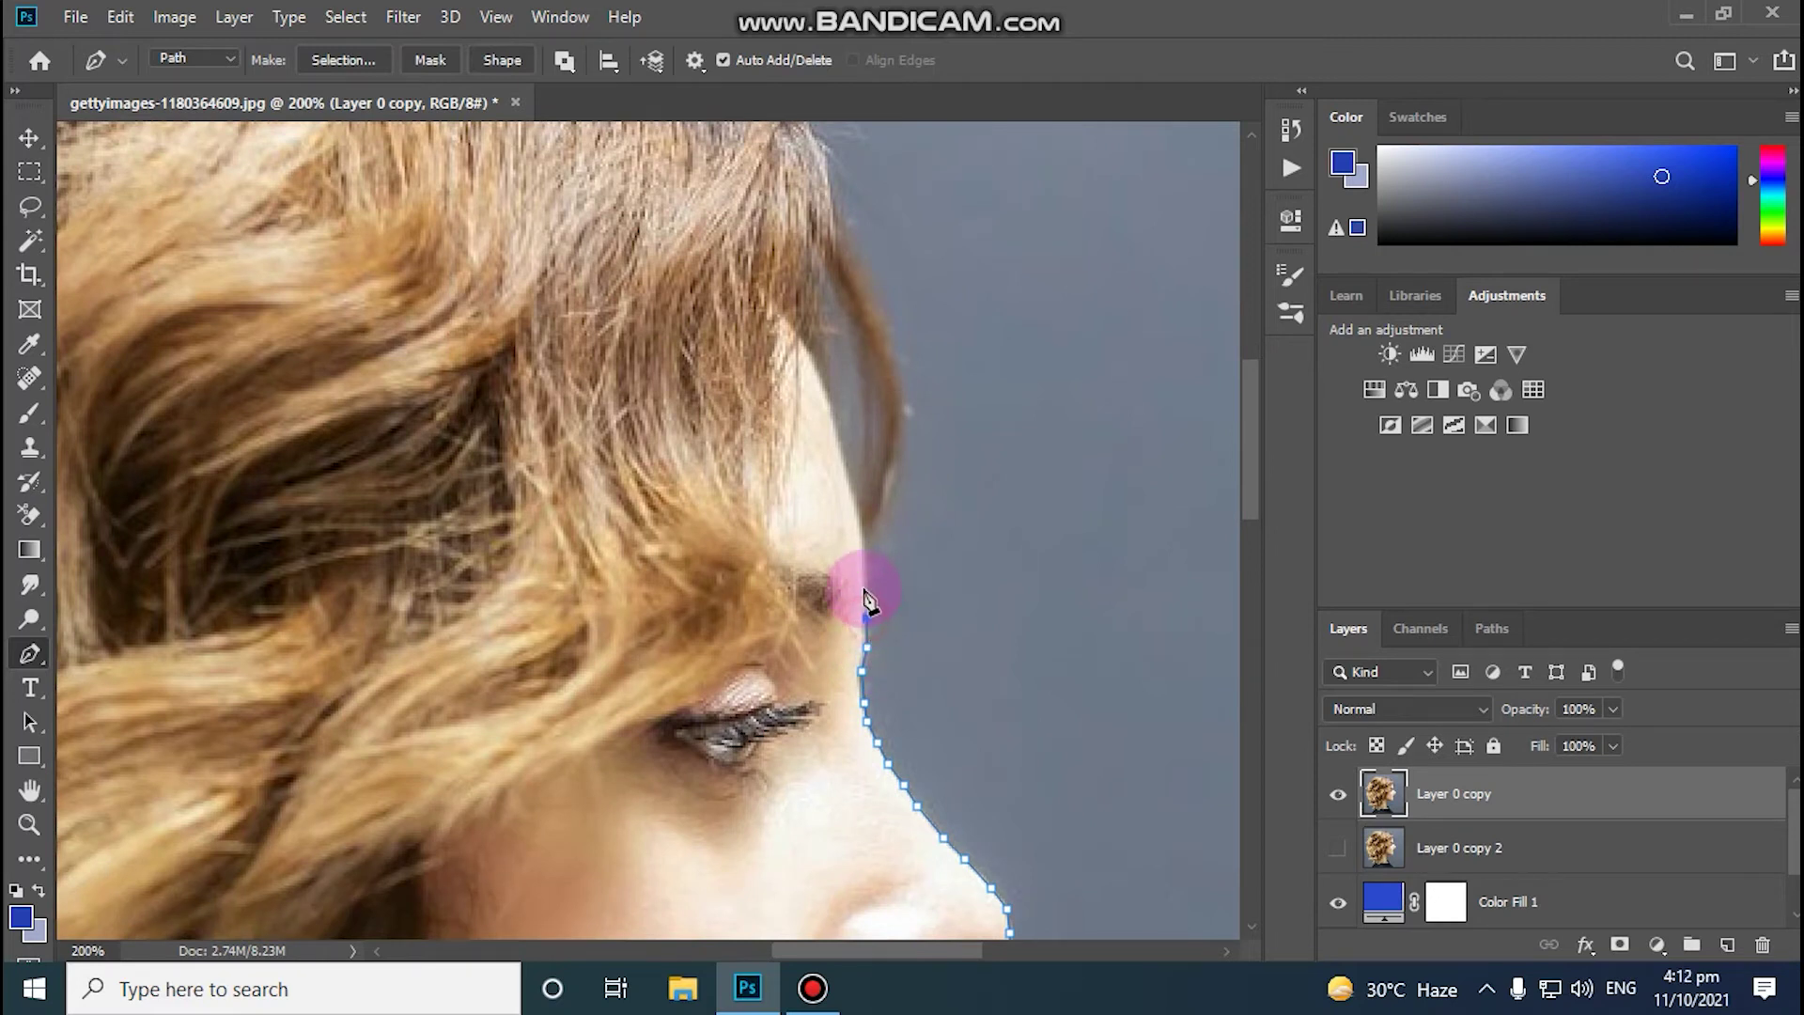
left_click(863, 577)
Step: Extend the pen path loosely around the outside of the loose hair strand in front of the forehead
left_click(879, 549)
left_click(933, 458)
left_click(935, 380)
left_click(926, 299)
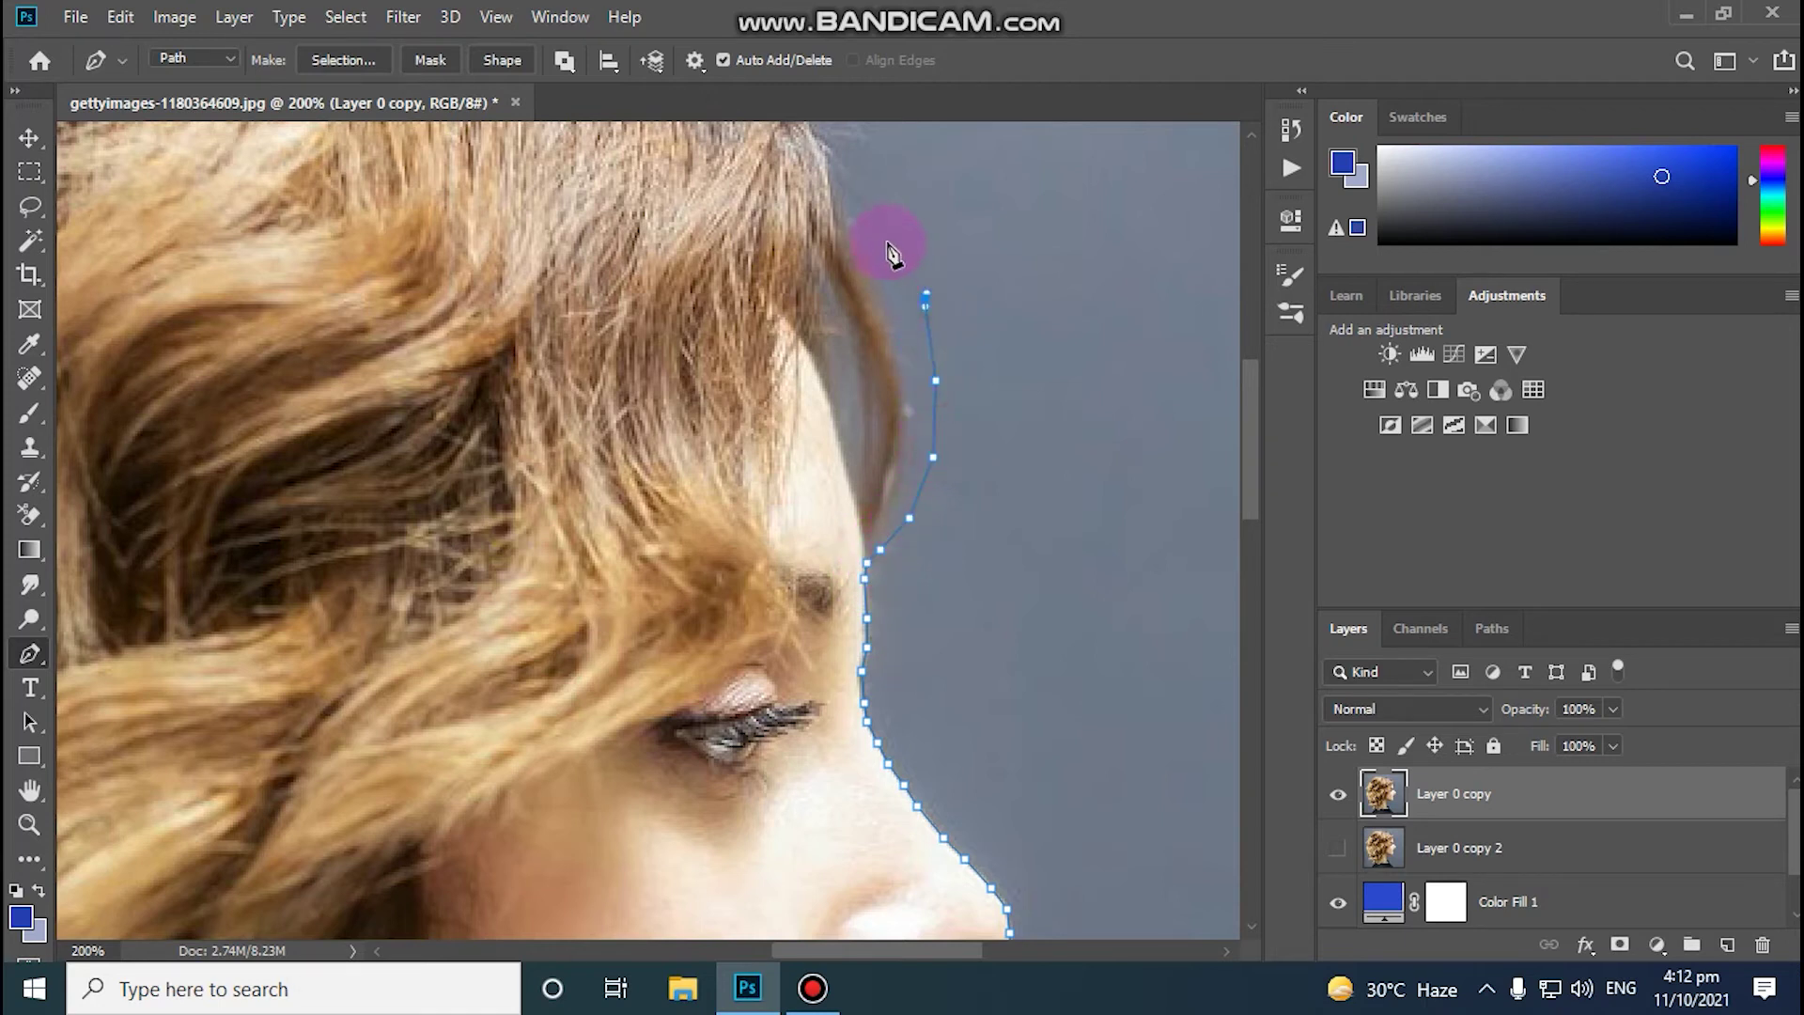
left_click(882, 178)
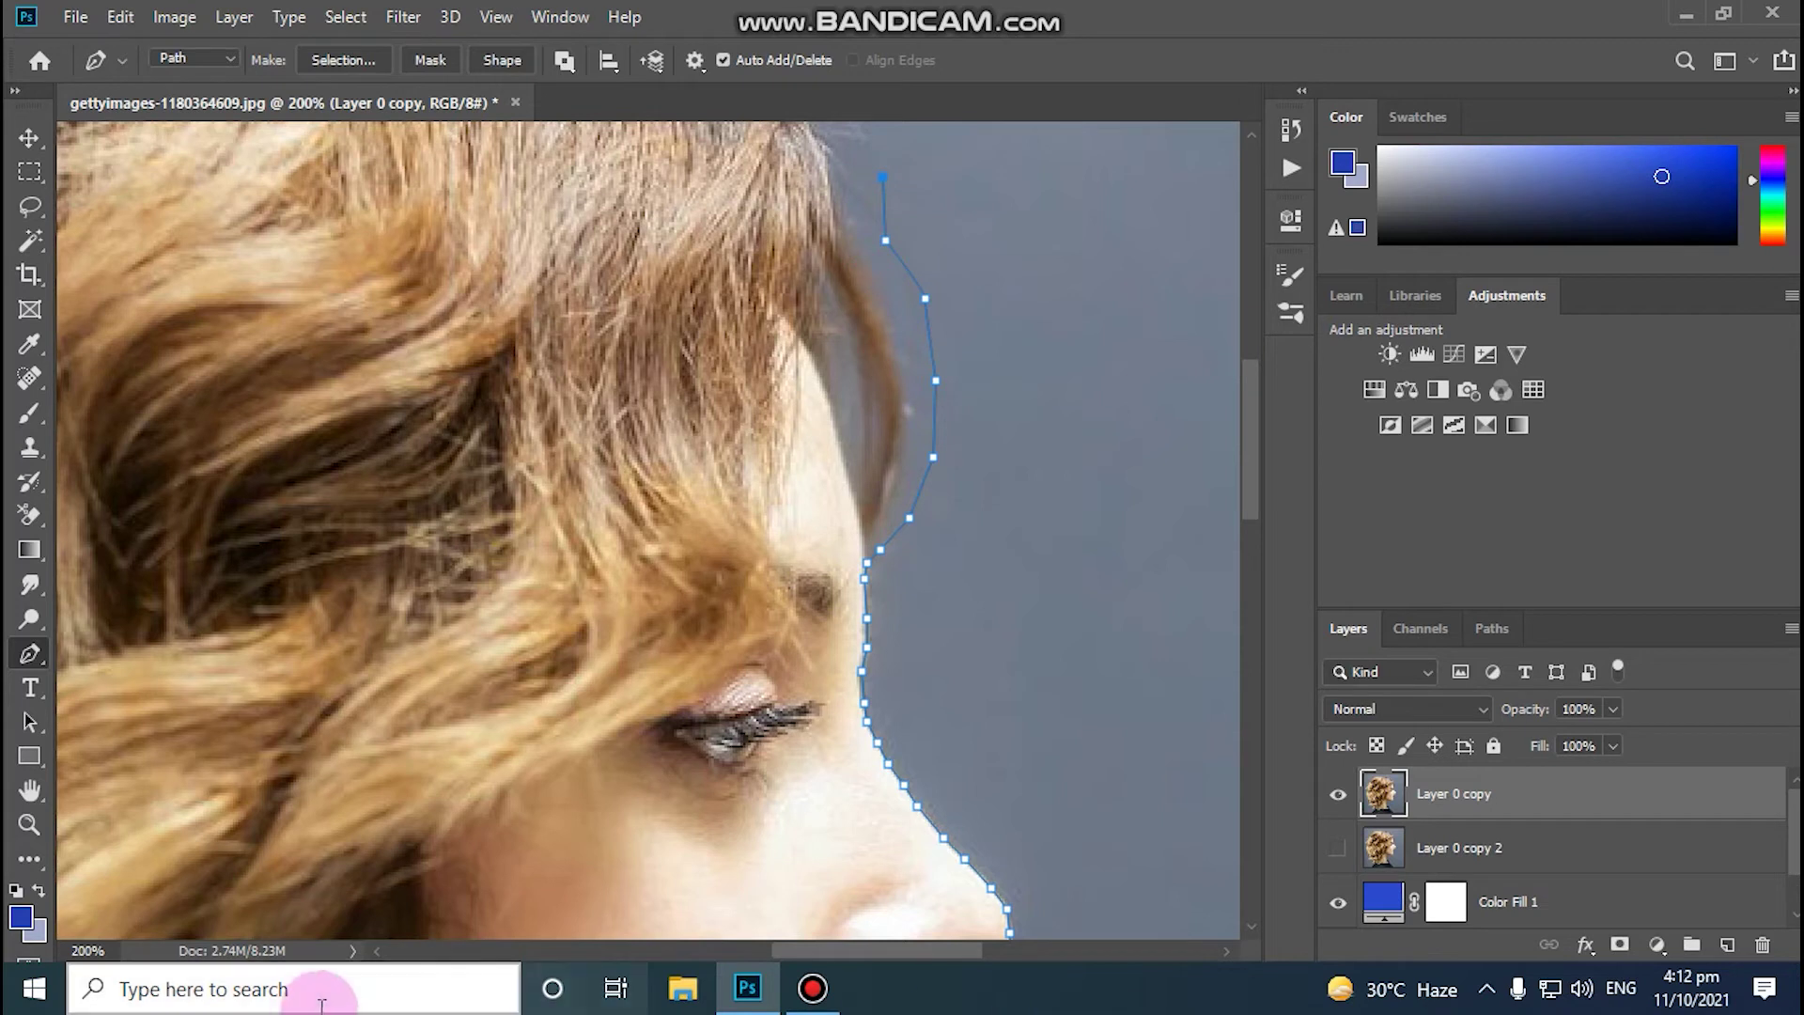
Step: Carry the pen path from above the forehead to the top of the head, leaving a margin outside the flyaway hairs
left_click(26, 836)
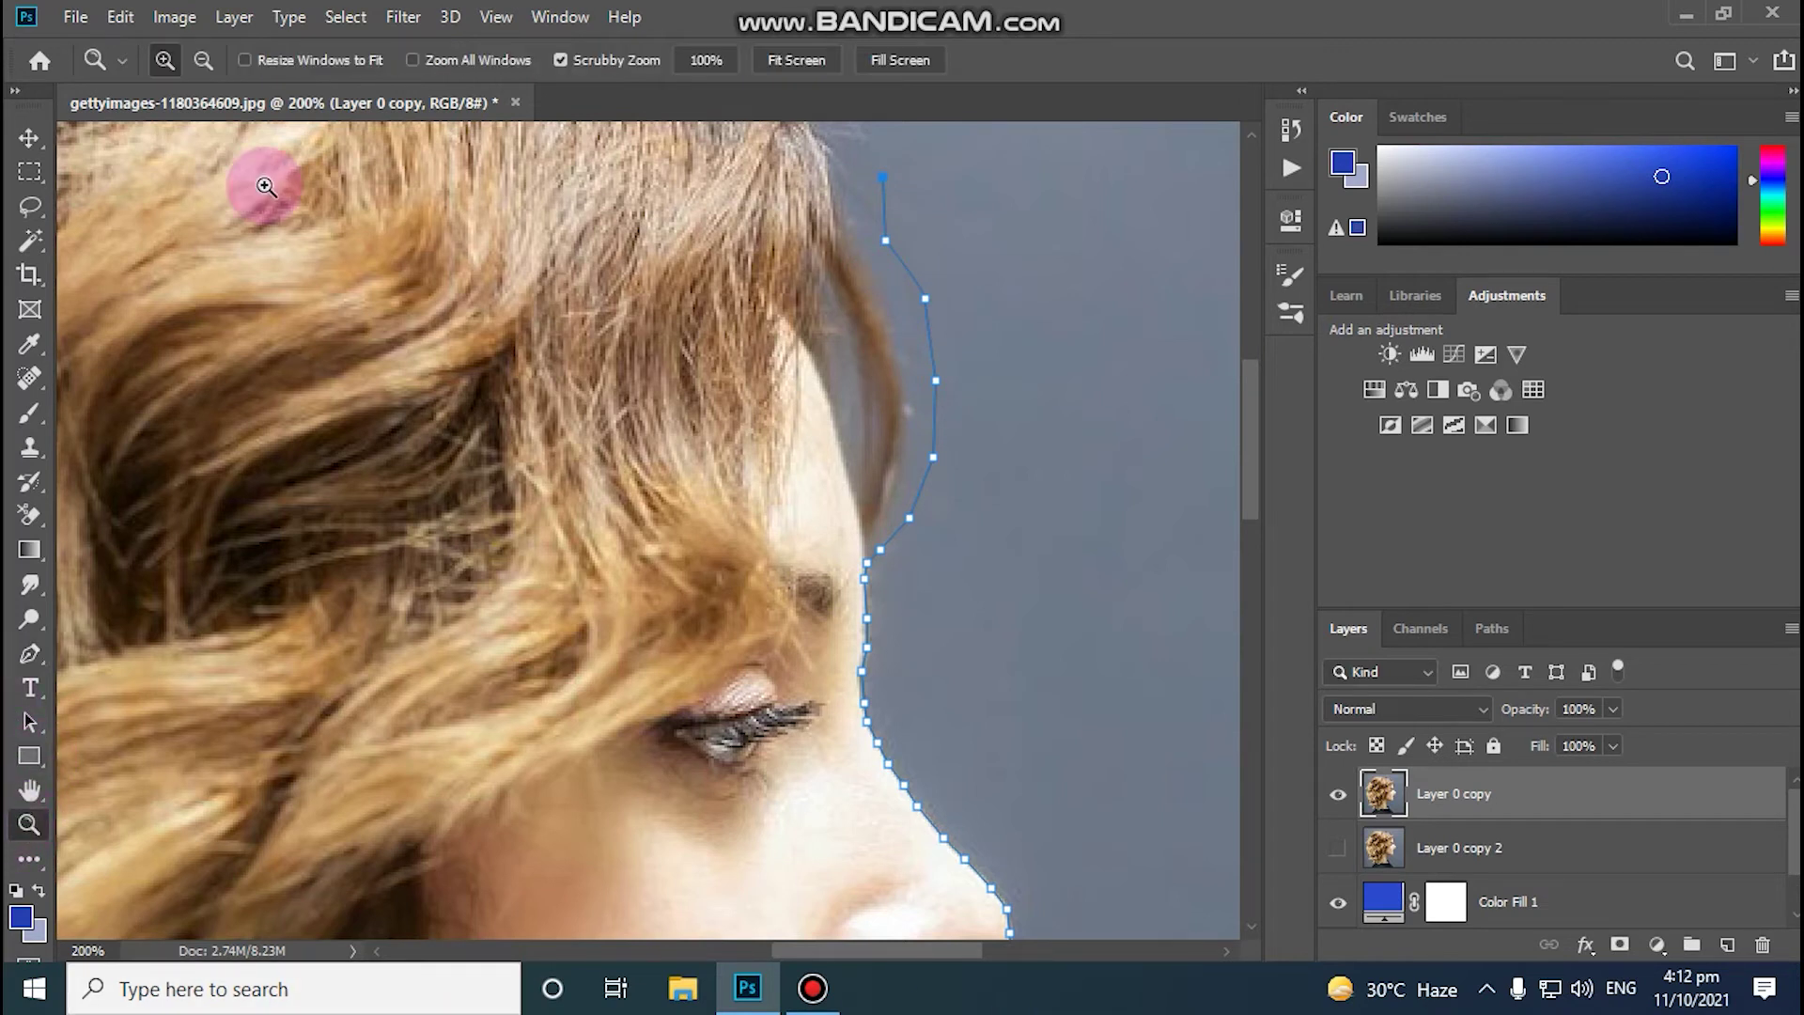
left_click(218, 59)
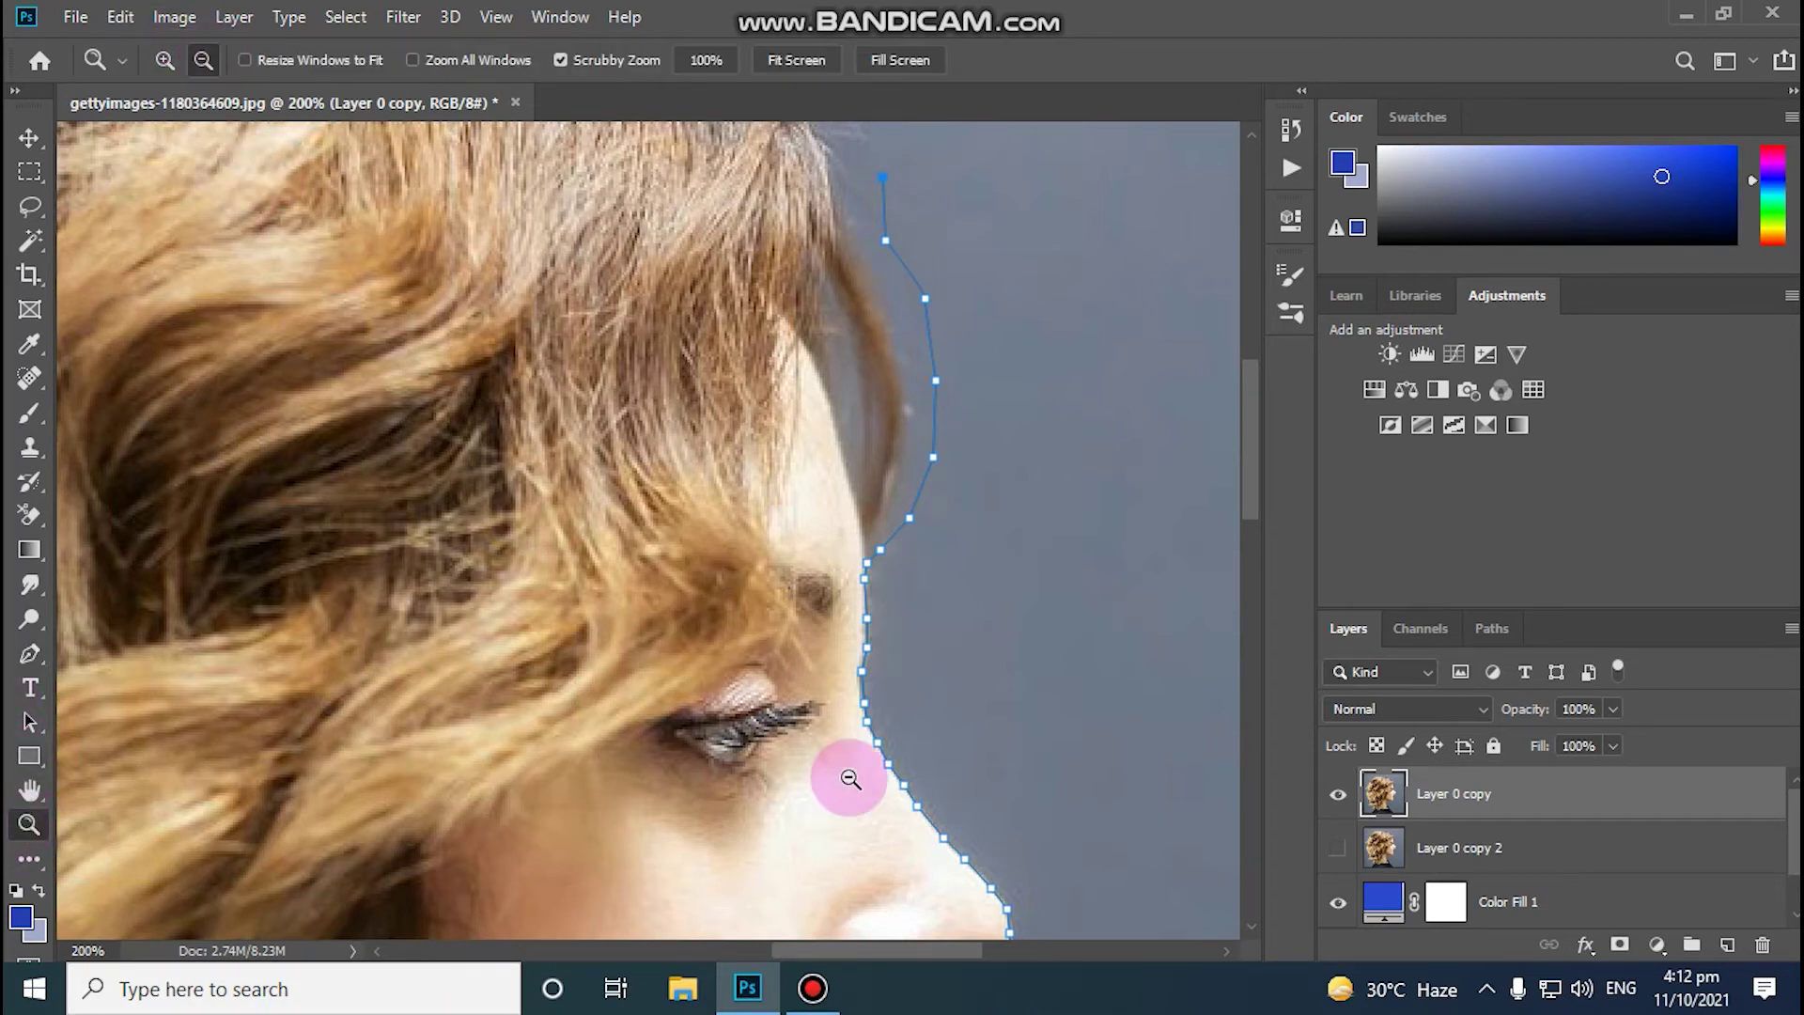
left_click(829, 702)
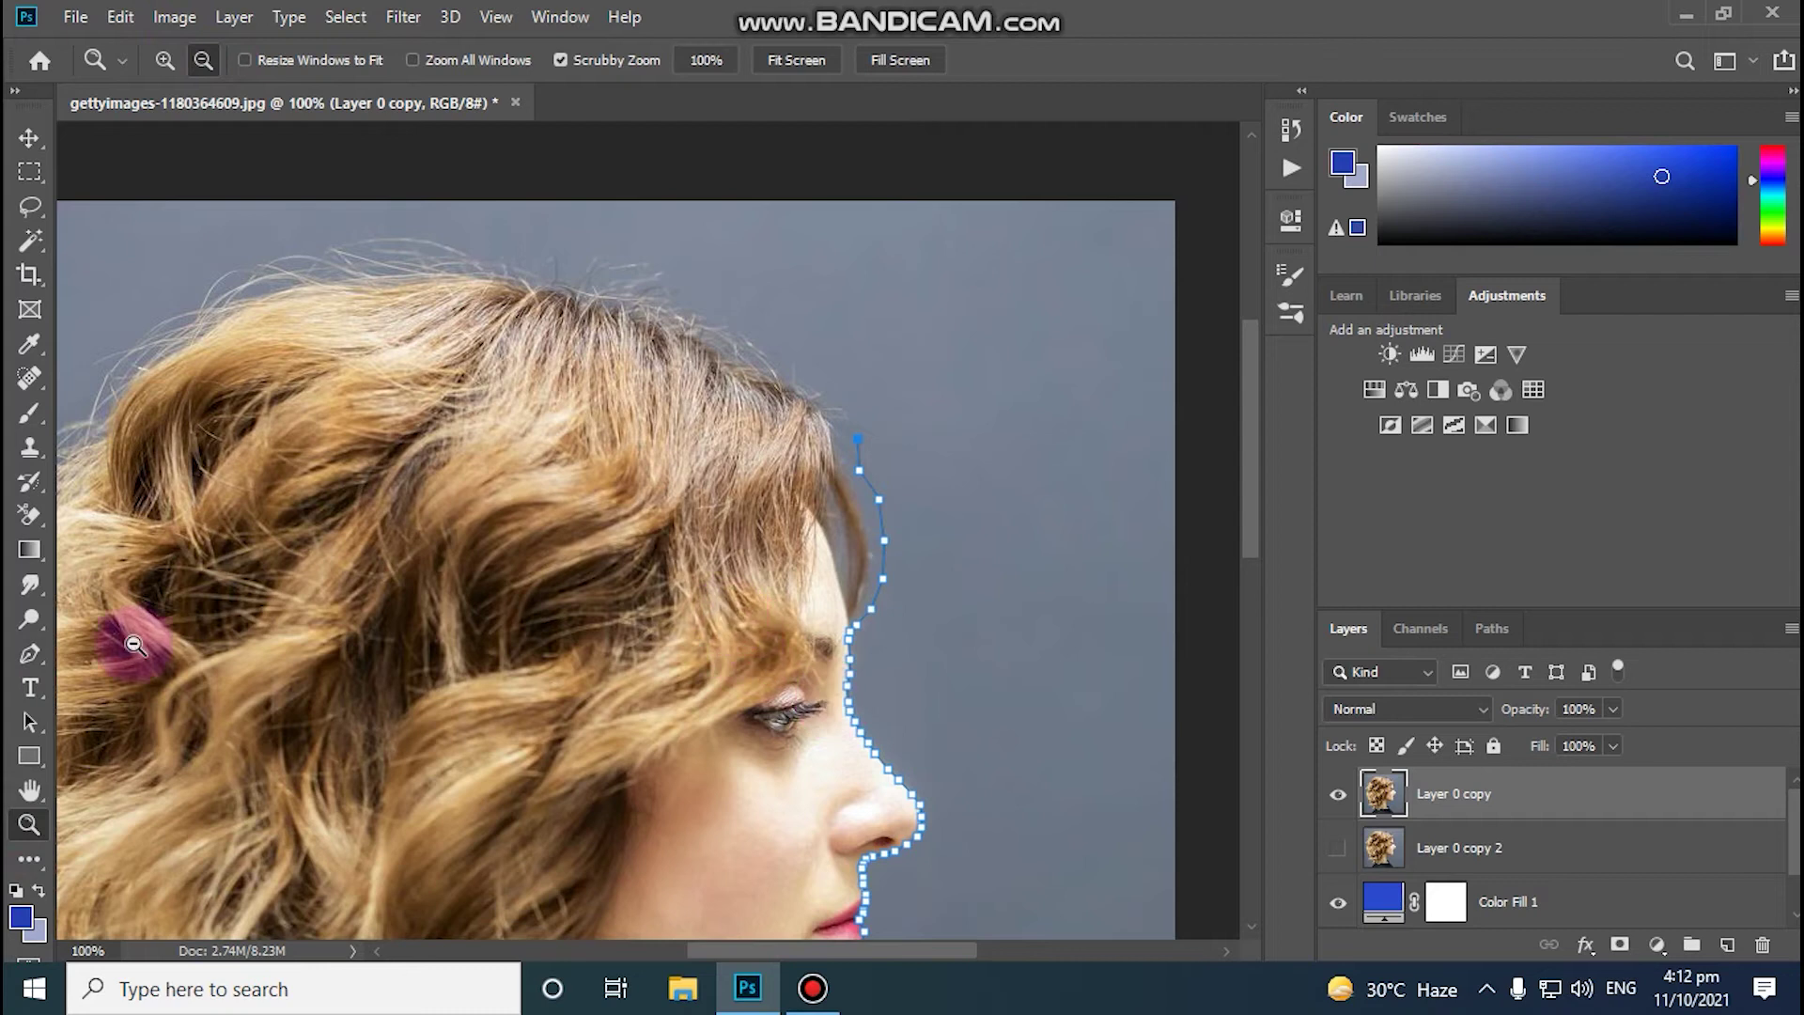
left_click(28, 661)
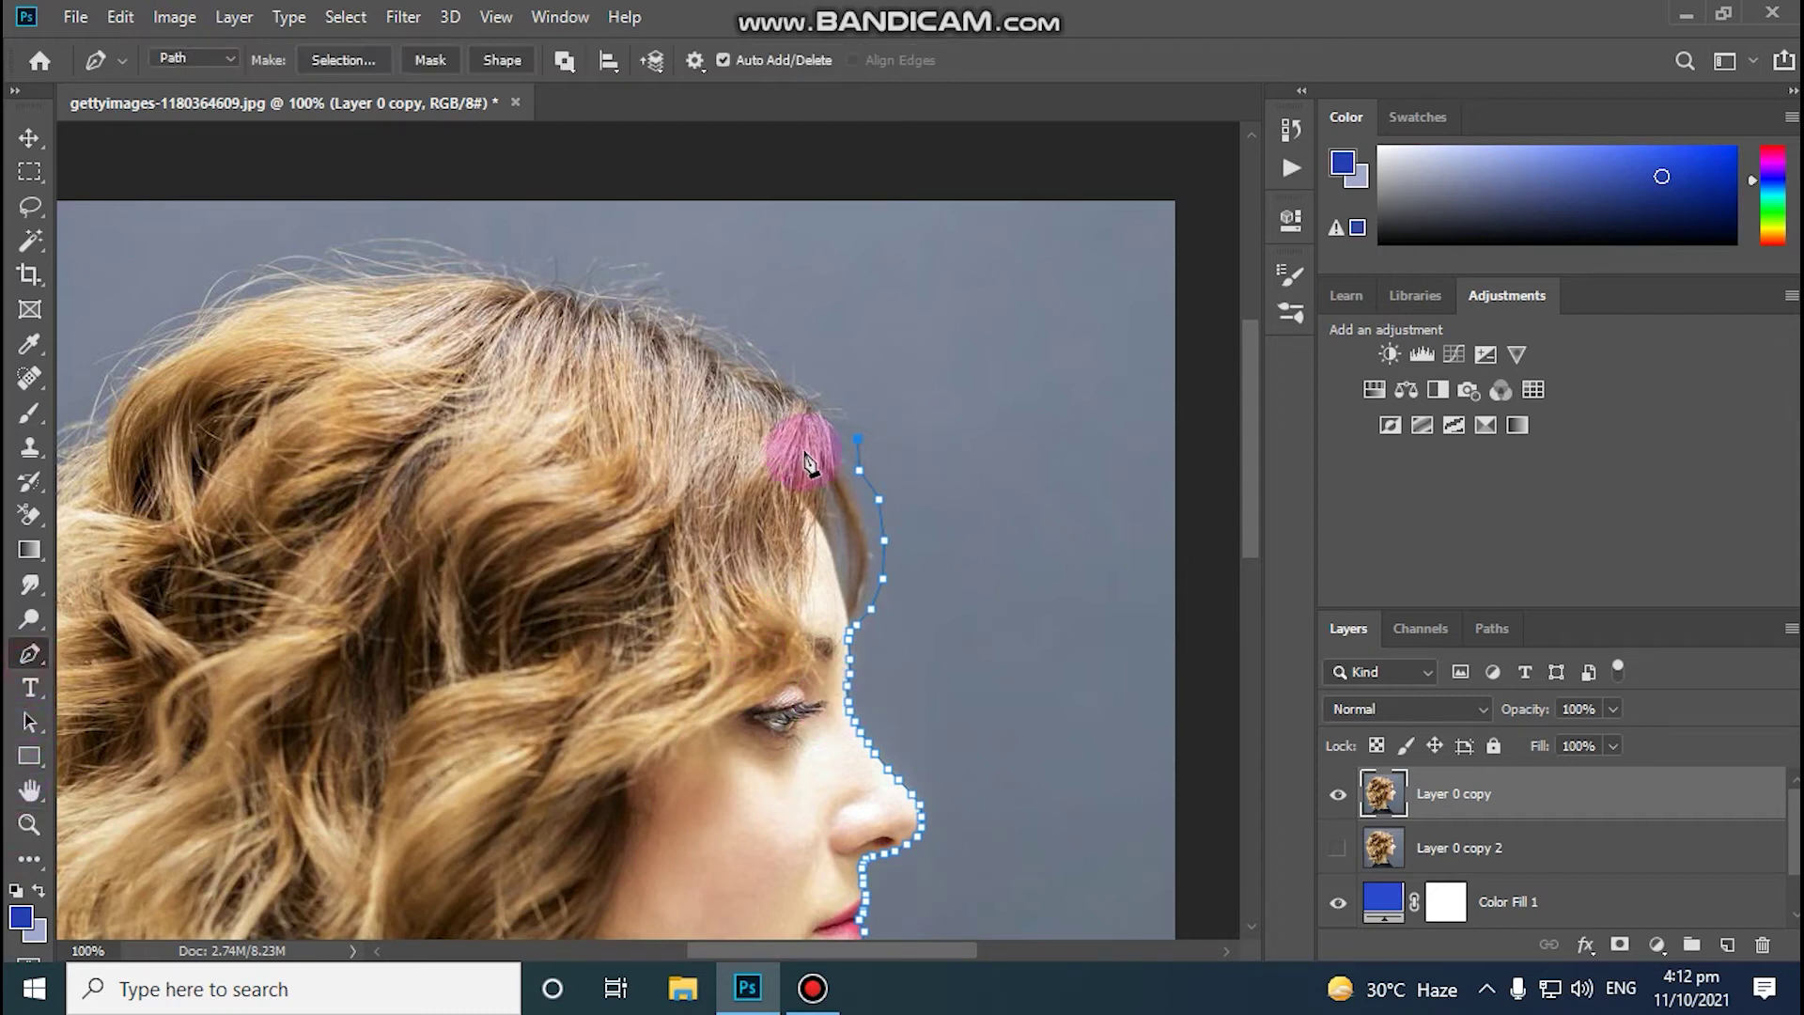
left_click(807, 352)
left_click(746, 288)
left_click(673, 262)
left_click(576, 241)
left_click(520, 241)
Step: Continue the pen path loosely over the crown and down toward the back of the head
left_click_drag(483, 232, 462, 229)
left_click(429, 218)
left_click(355, 217)
left_click(268, 238)
left_click_drag(203, 263, 126, 328)
left_click(82, 352)
Step: Trace the pen path down the upper back of the head, outside the stray hairs
left_click_drag(746, 954, 655, 962)
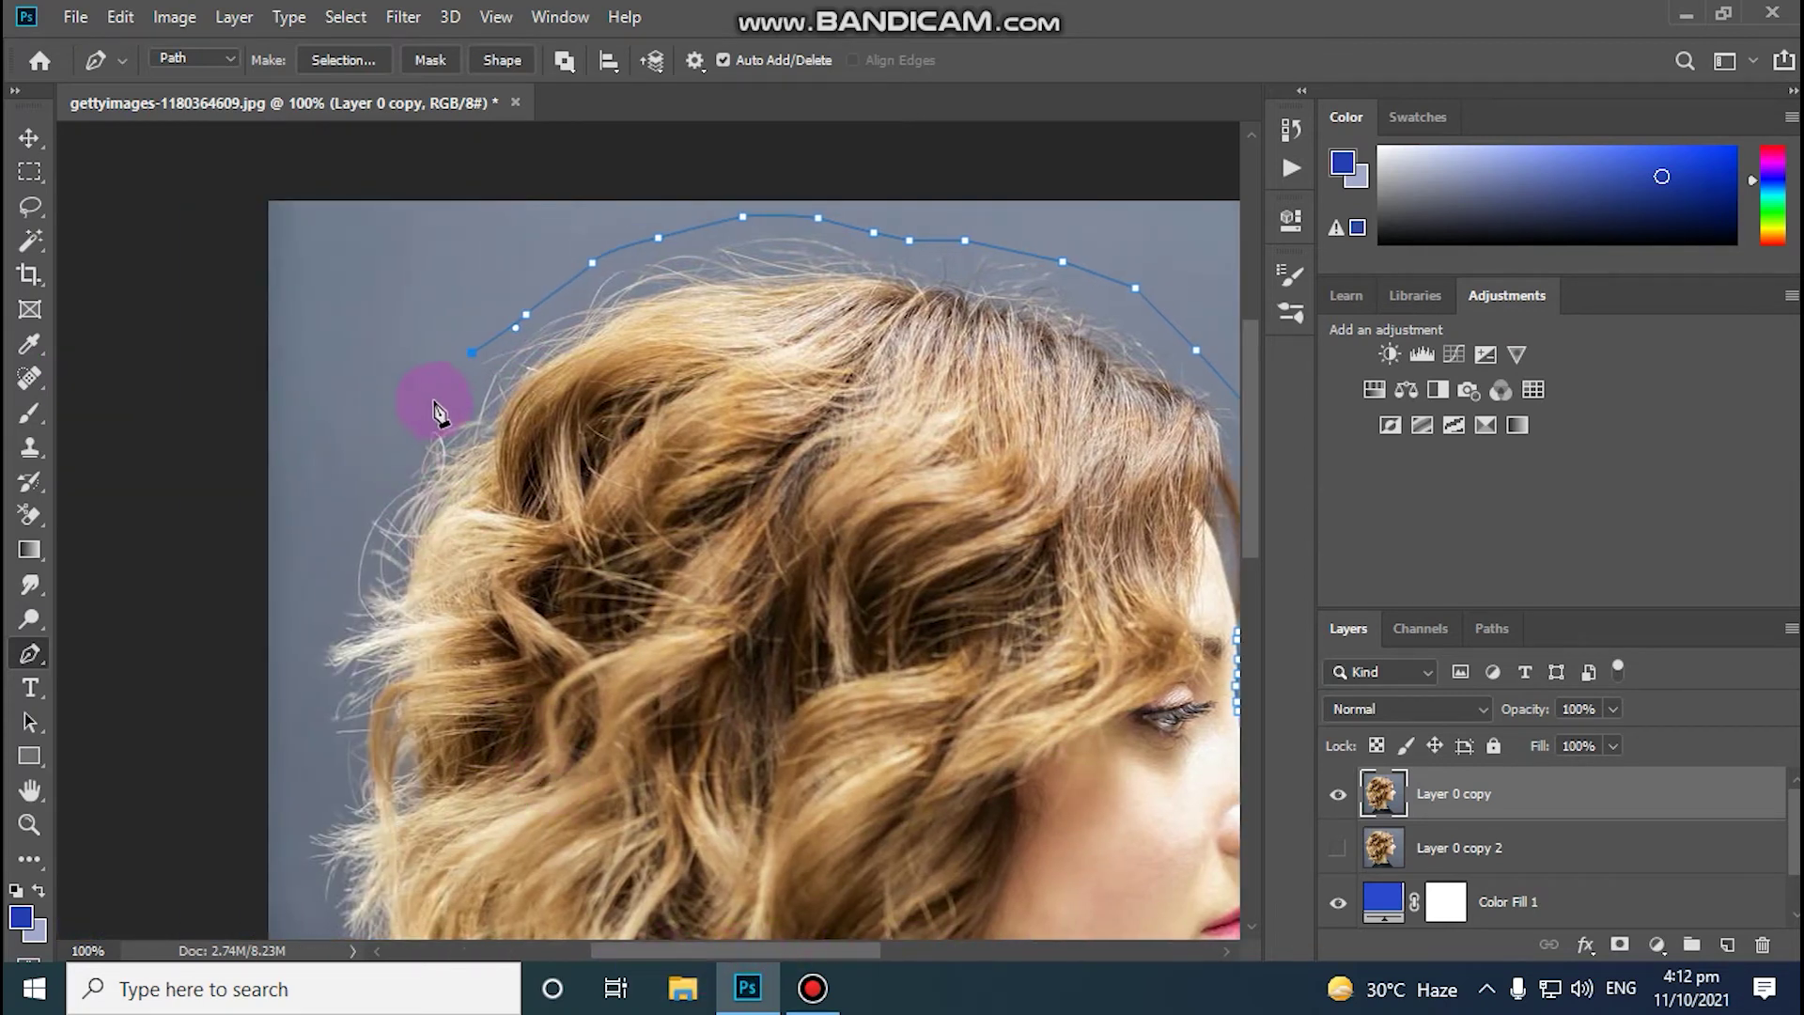
left_click(410, 437)
left_click(381, 487)
left_click(377, 498)
left_click(342, 543)
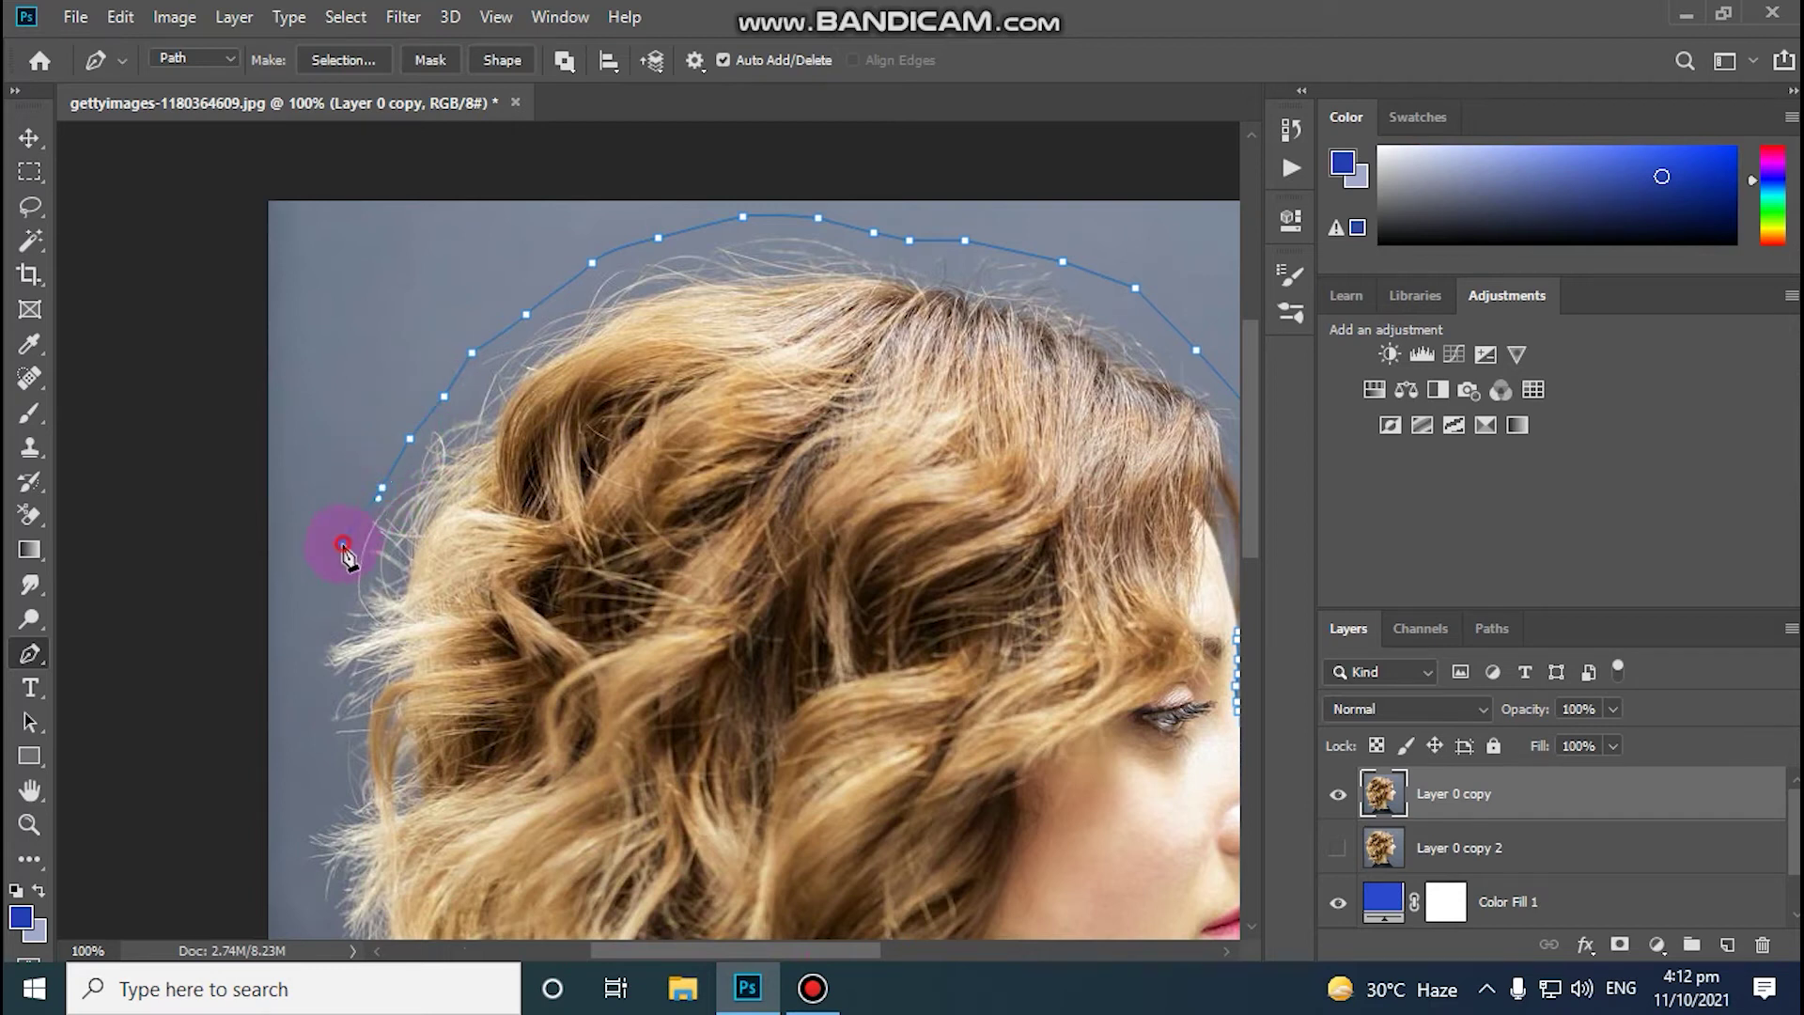
left_click(337, 598)
left_click(321, 650)
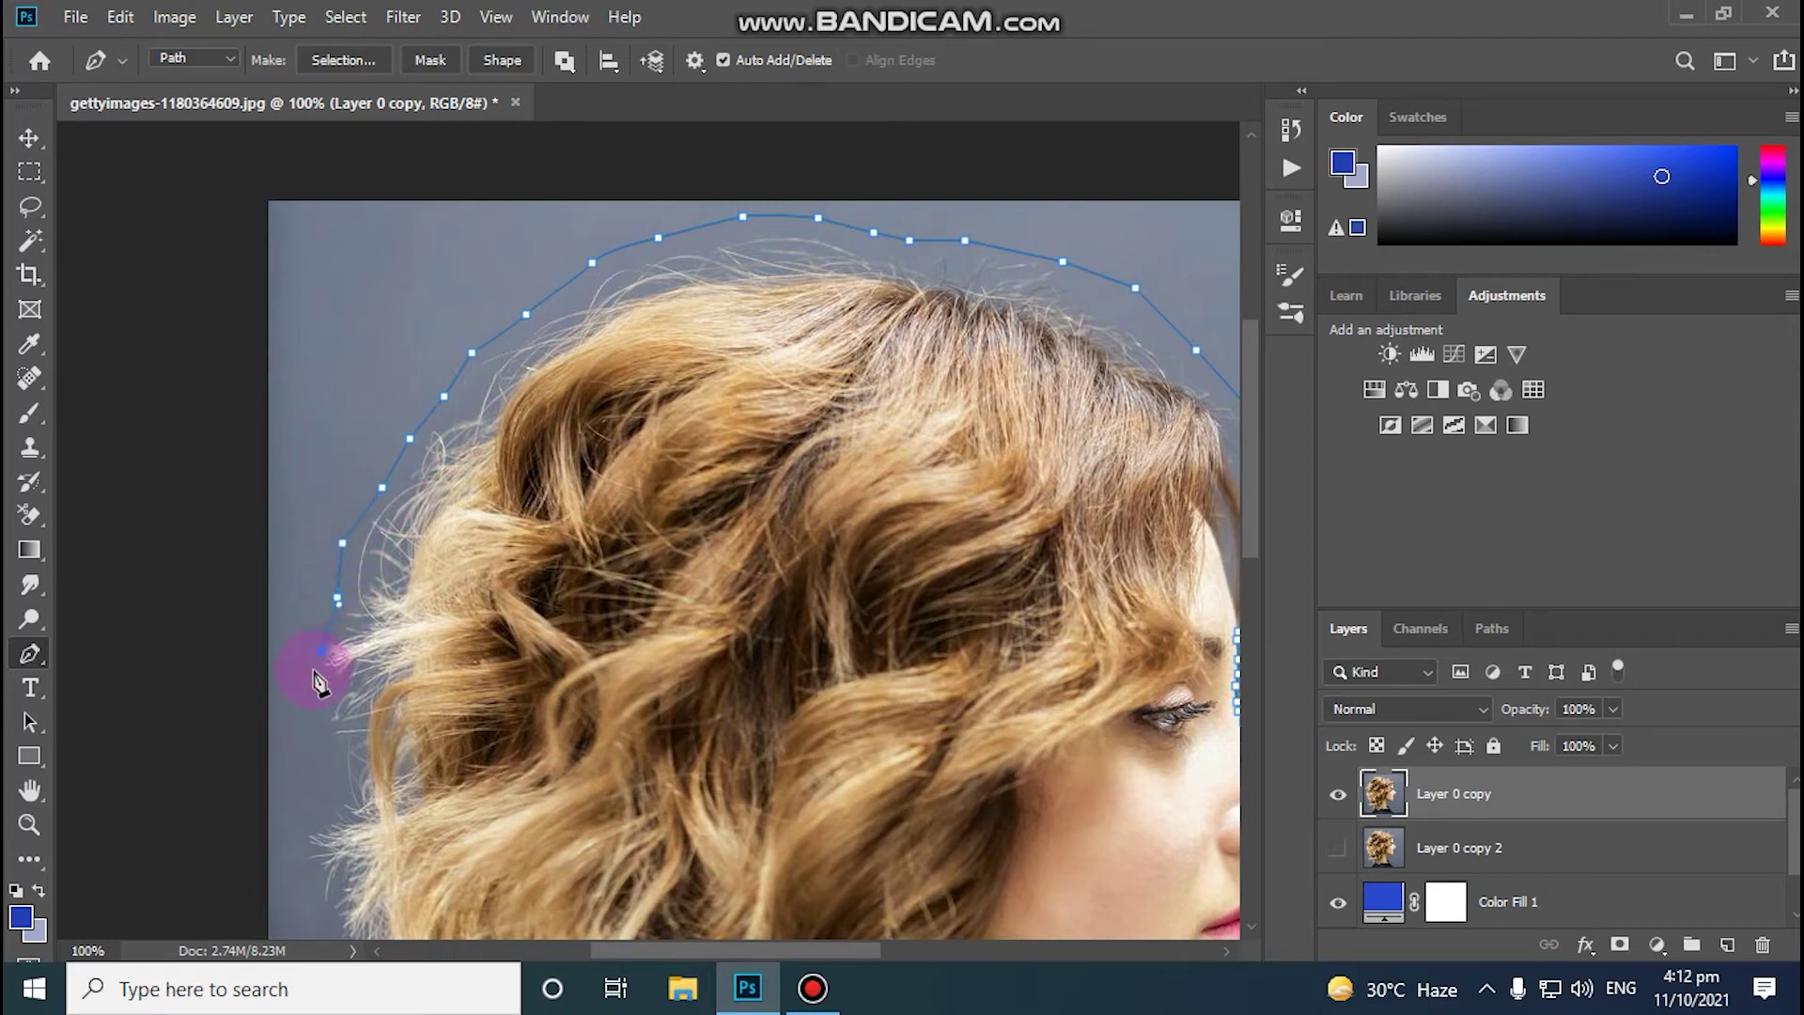
Step: Extend the pen path around the protruding curls at the middle of the back of the hair
left_click(325, 703)
left_click(330, 755)
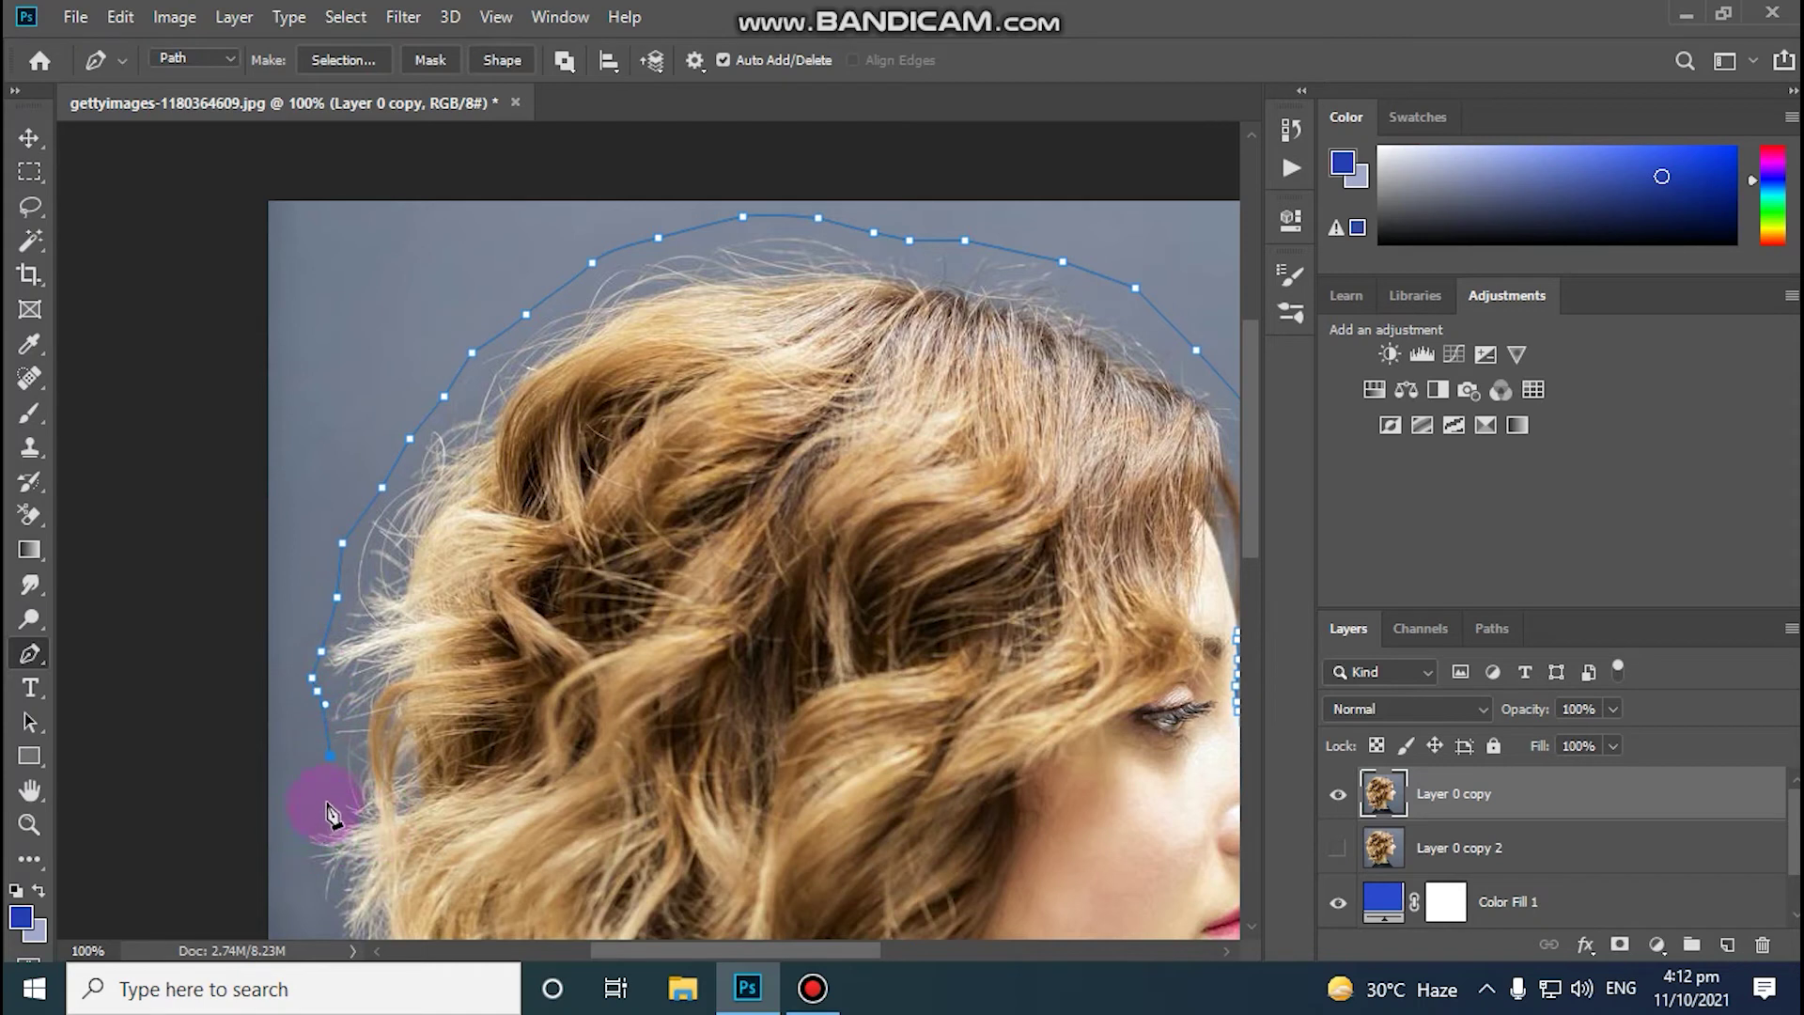
left_click(333, 794)
left_click(286, 834)
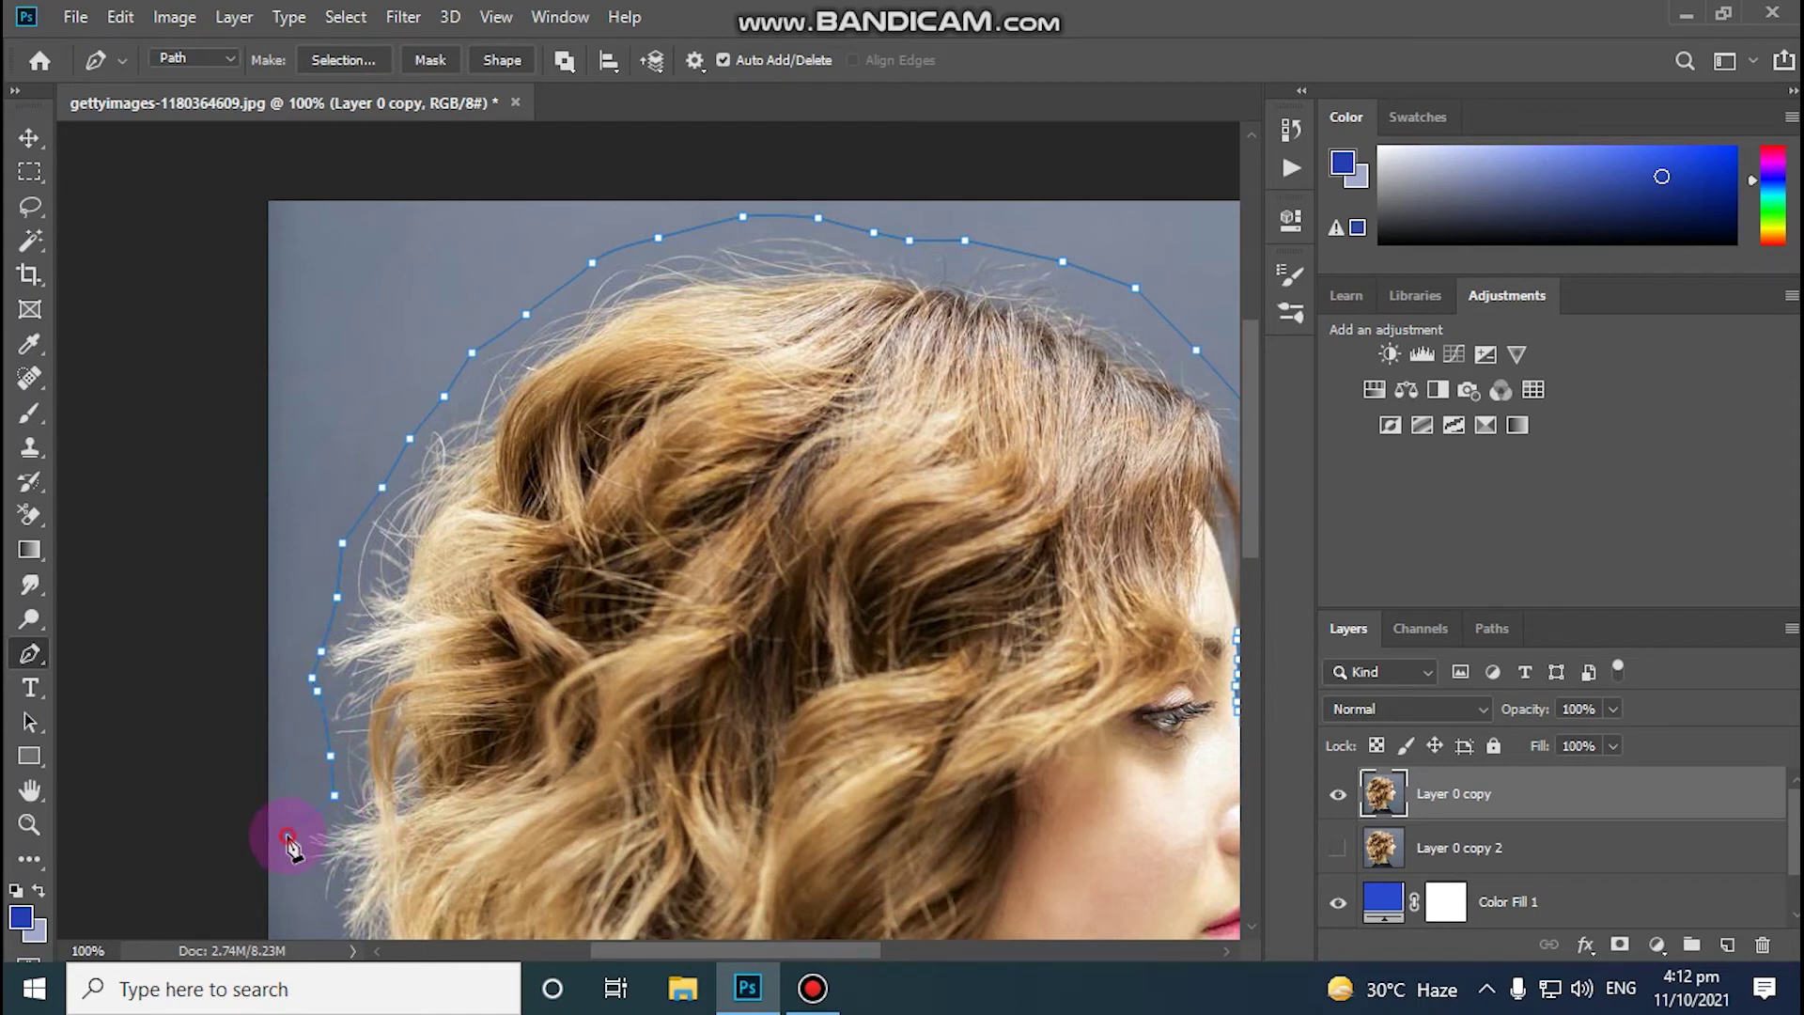
left_click(298, 867)
left_click(308, 887)
left_click(320, 912)
Step: Continue the pen path down the lower back of the hair and around the lowest outward-pointing curl
left_click_drag(1249, 526, 1255, 632)
left_click(329, 575)
left_click(337, 627)
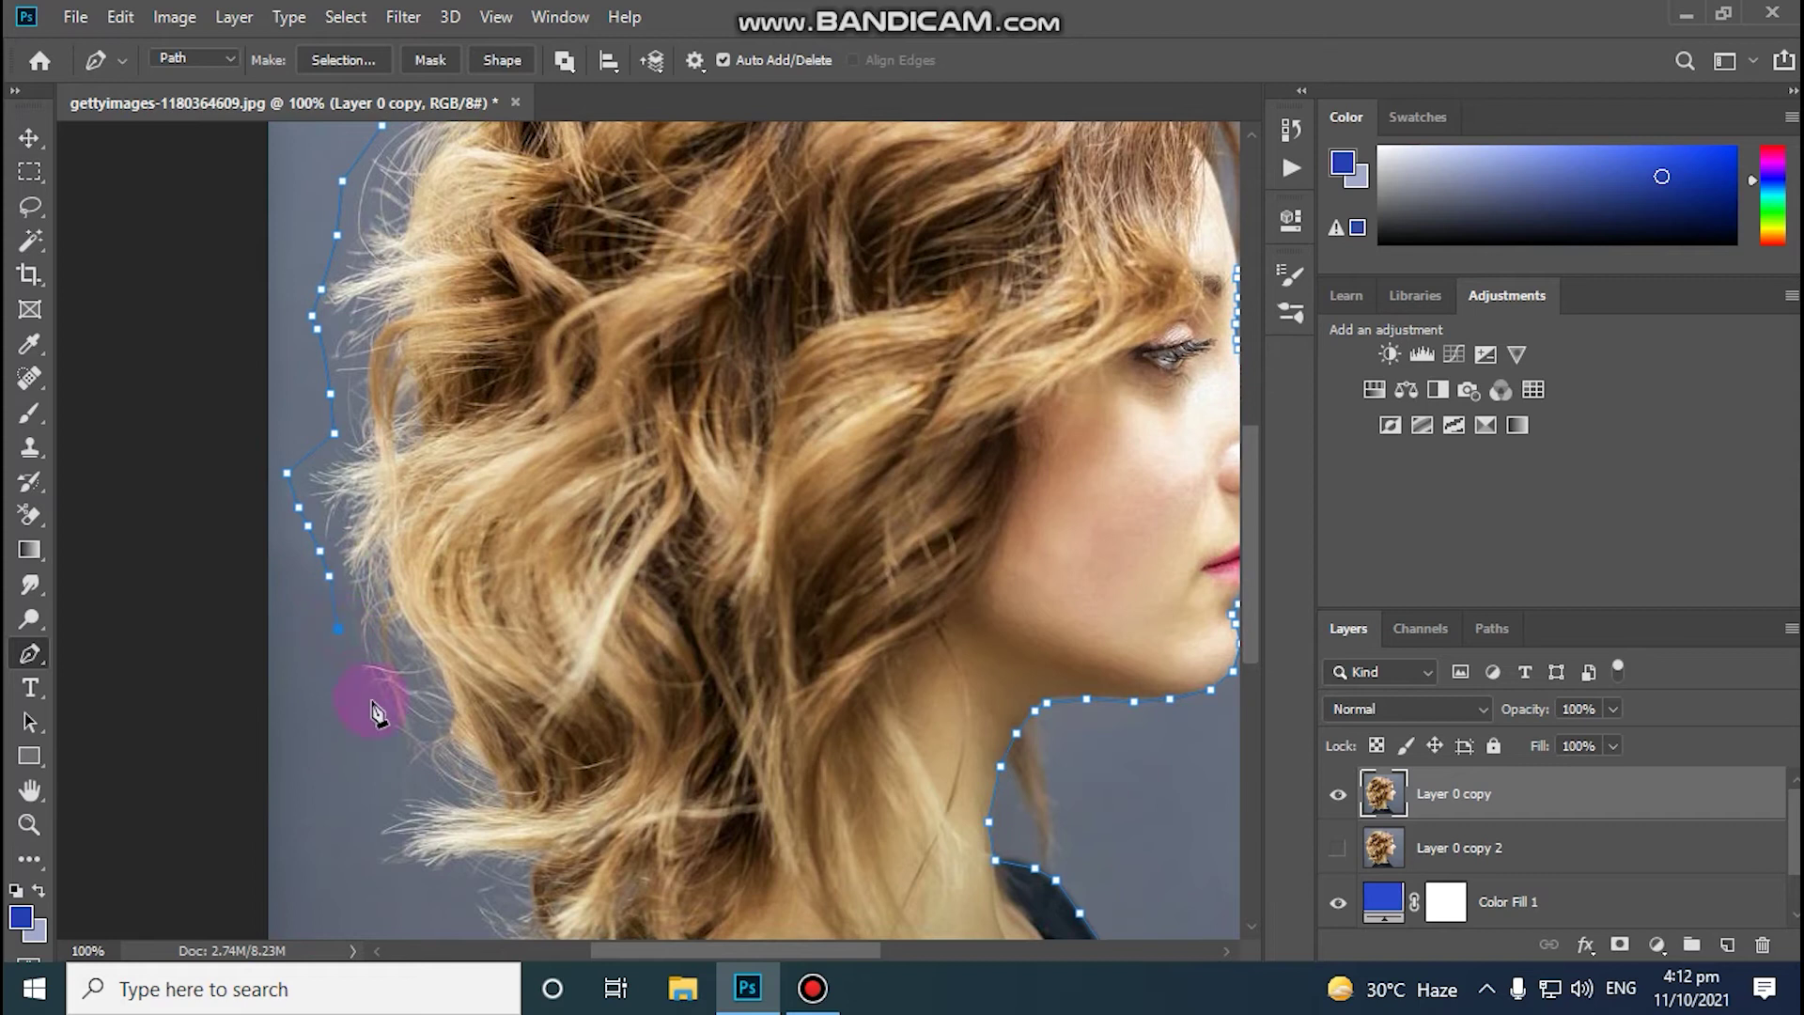
left_click(355, 679)
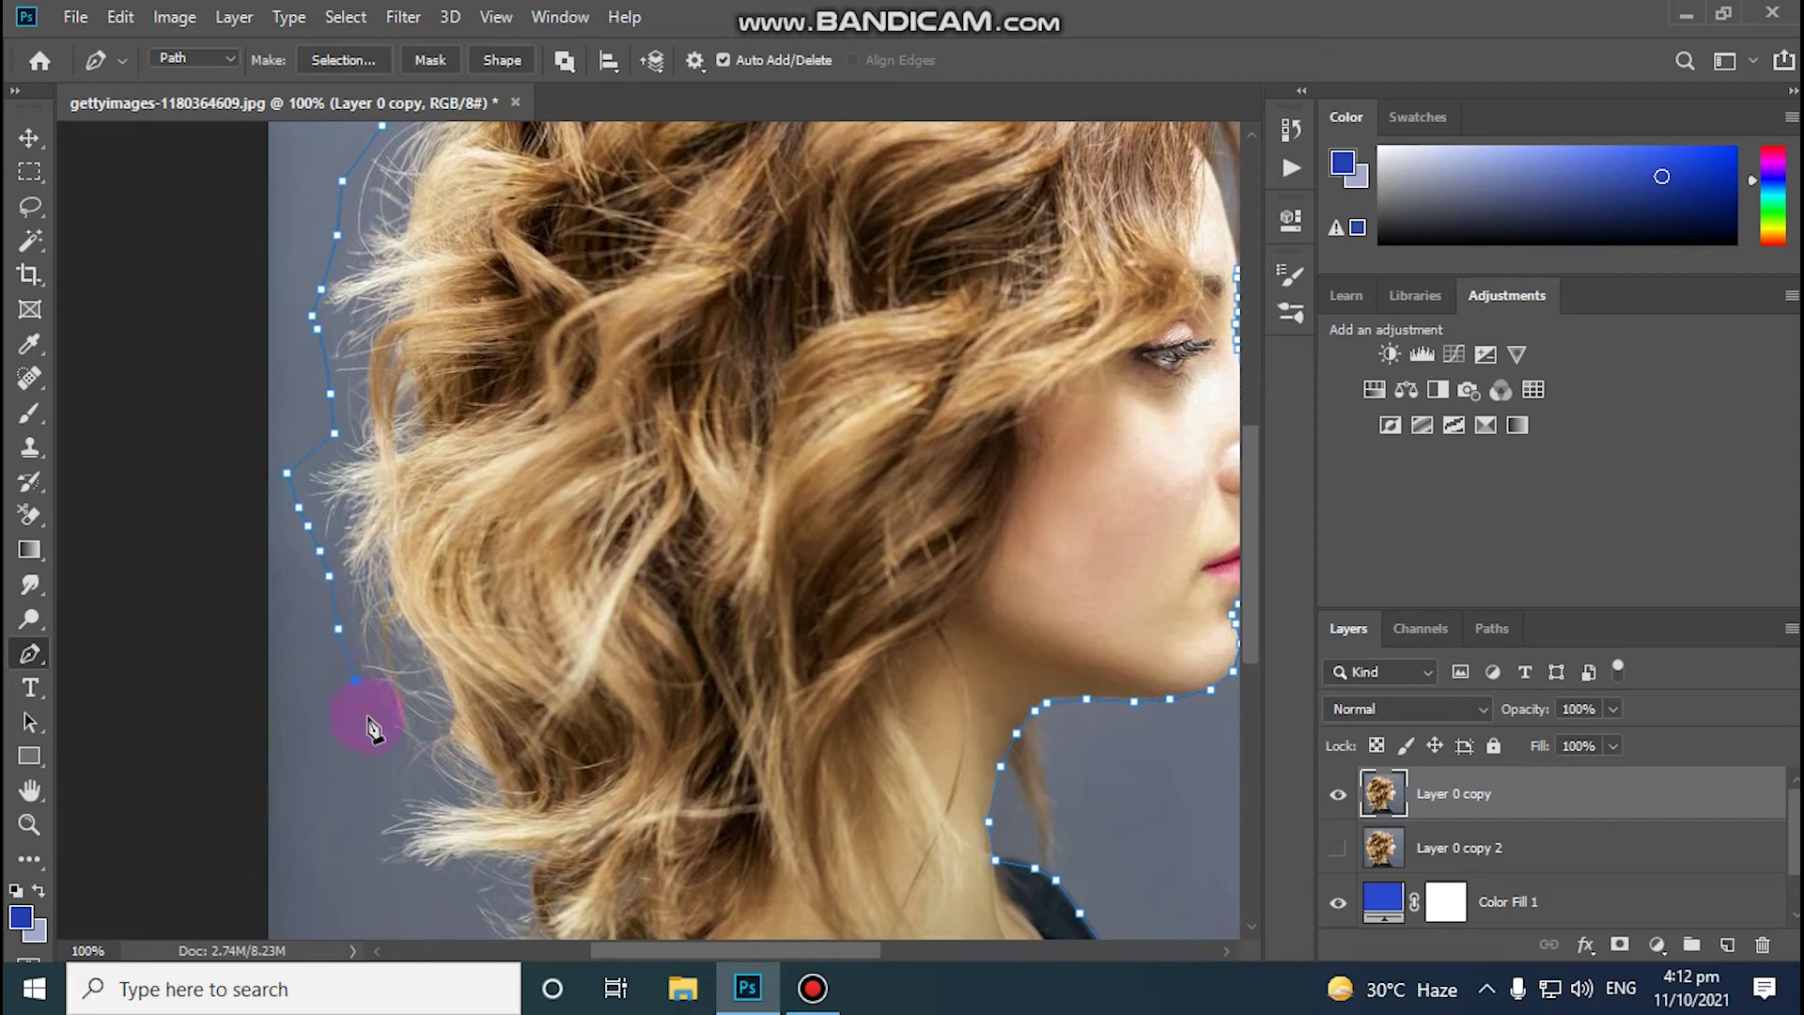
left_click(389, 772)
left_click(365, 817)
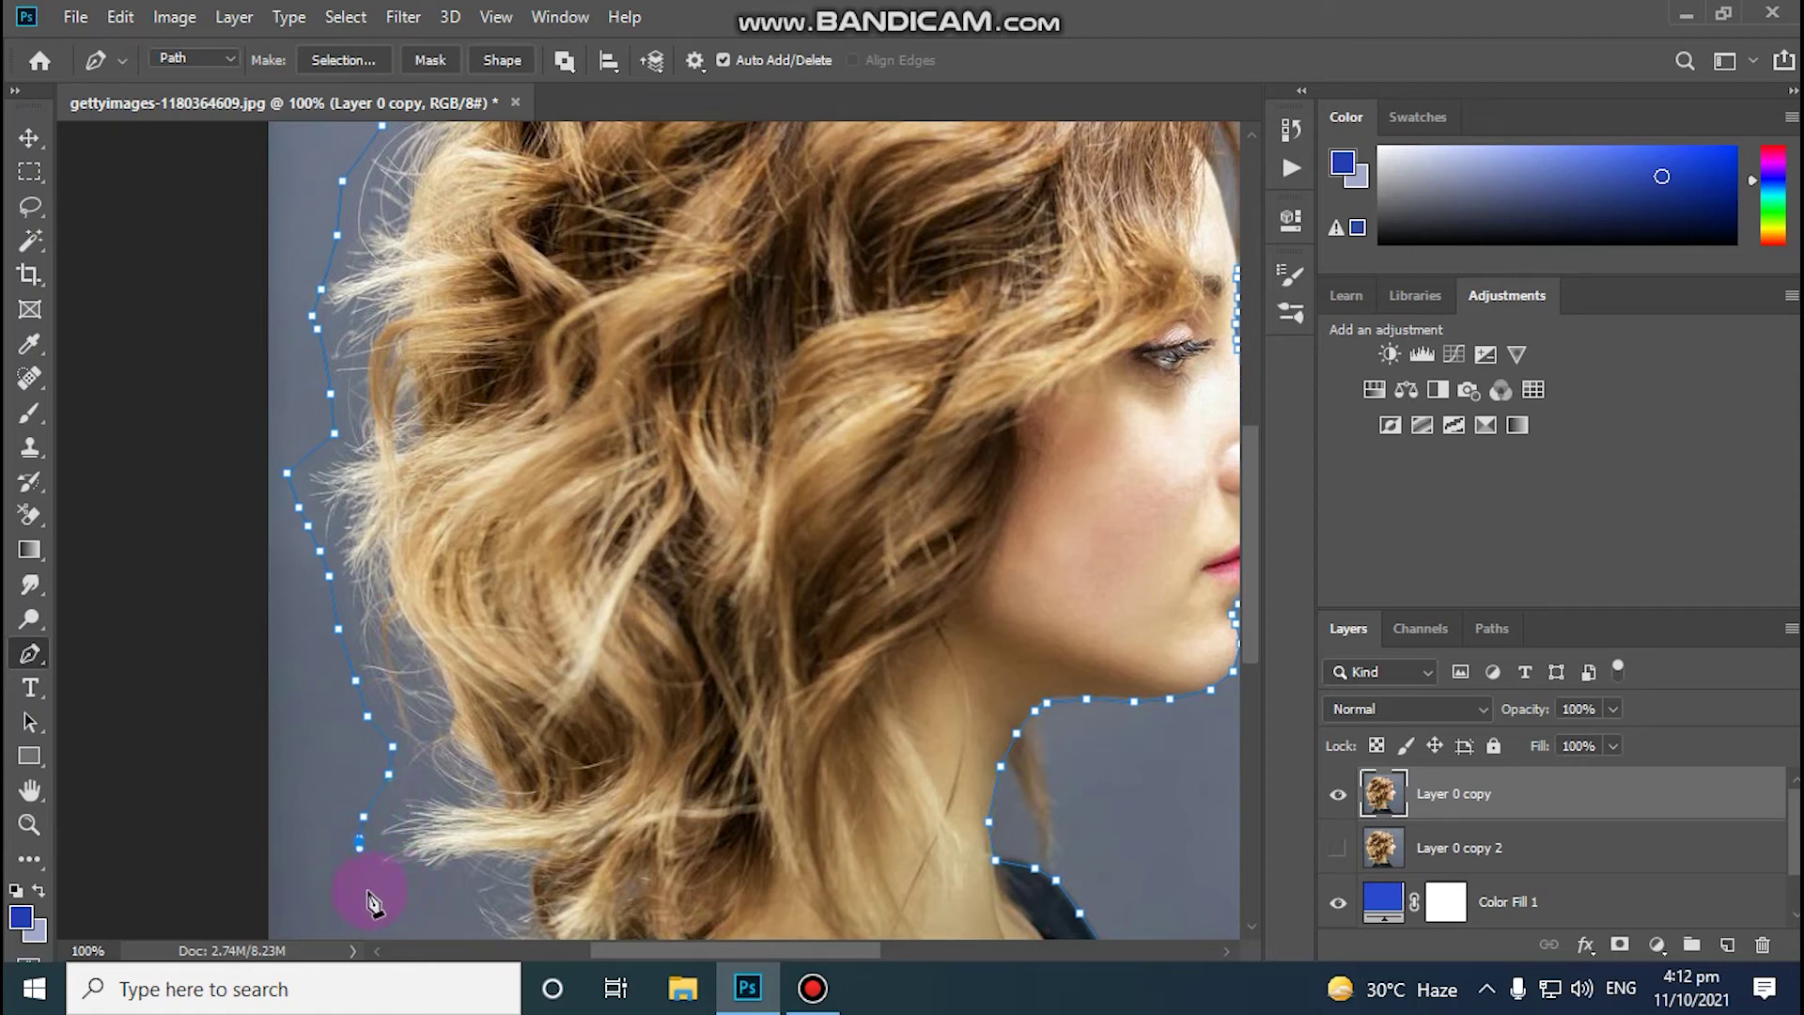
left_click(441, 883)
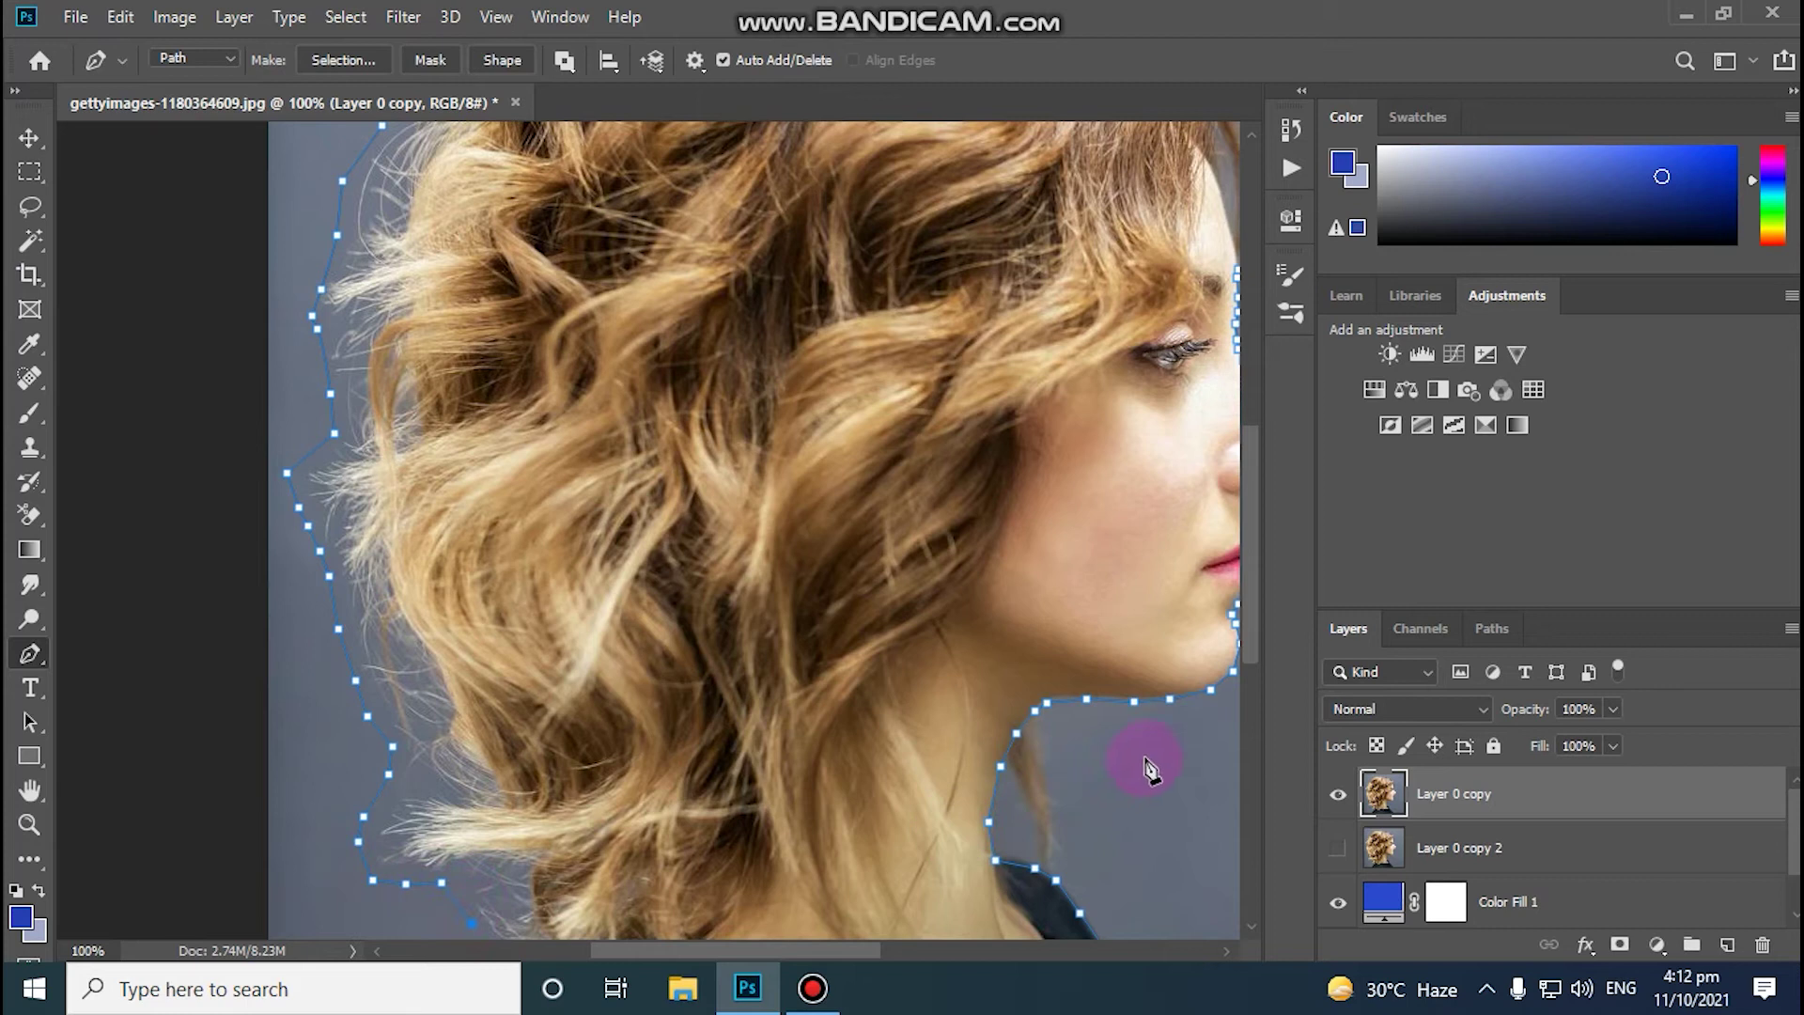
Step: Bring the pen path beneath the hair ends at the nape to just short of the black top
left_click(29, 824)
left_click(203, 59)
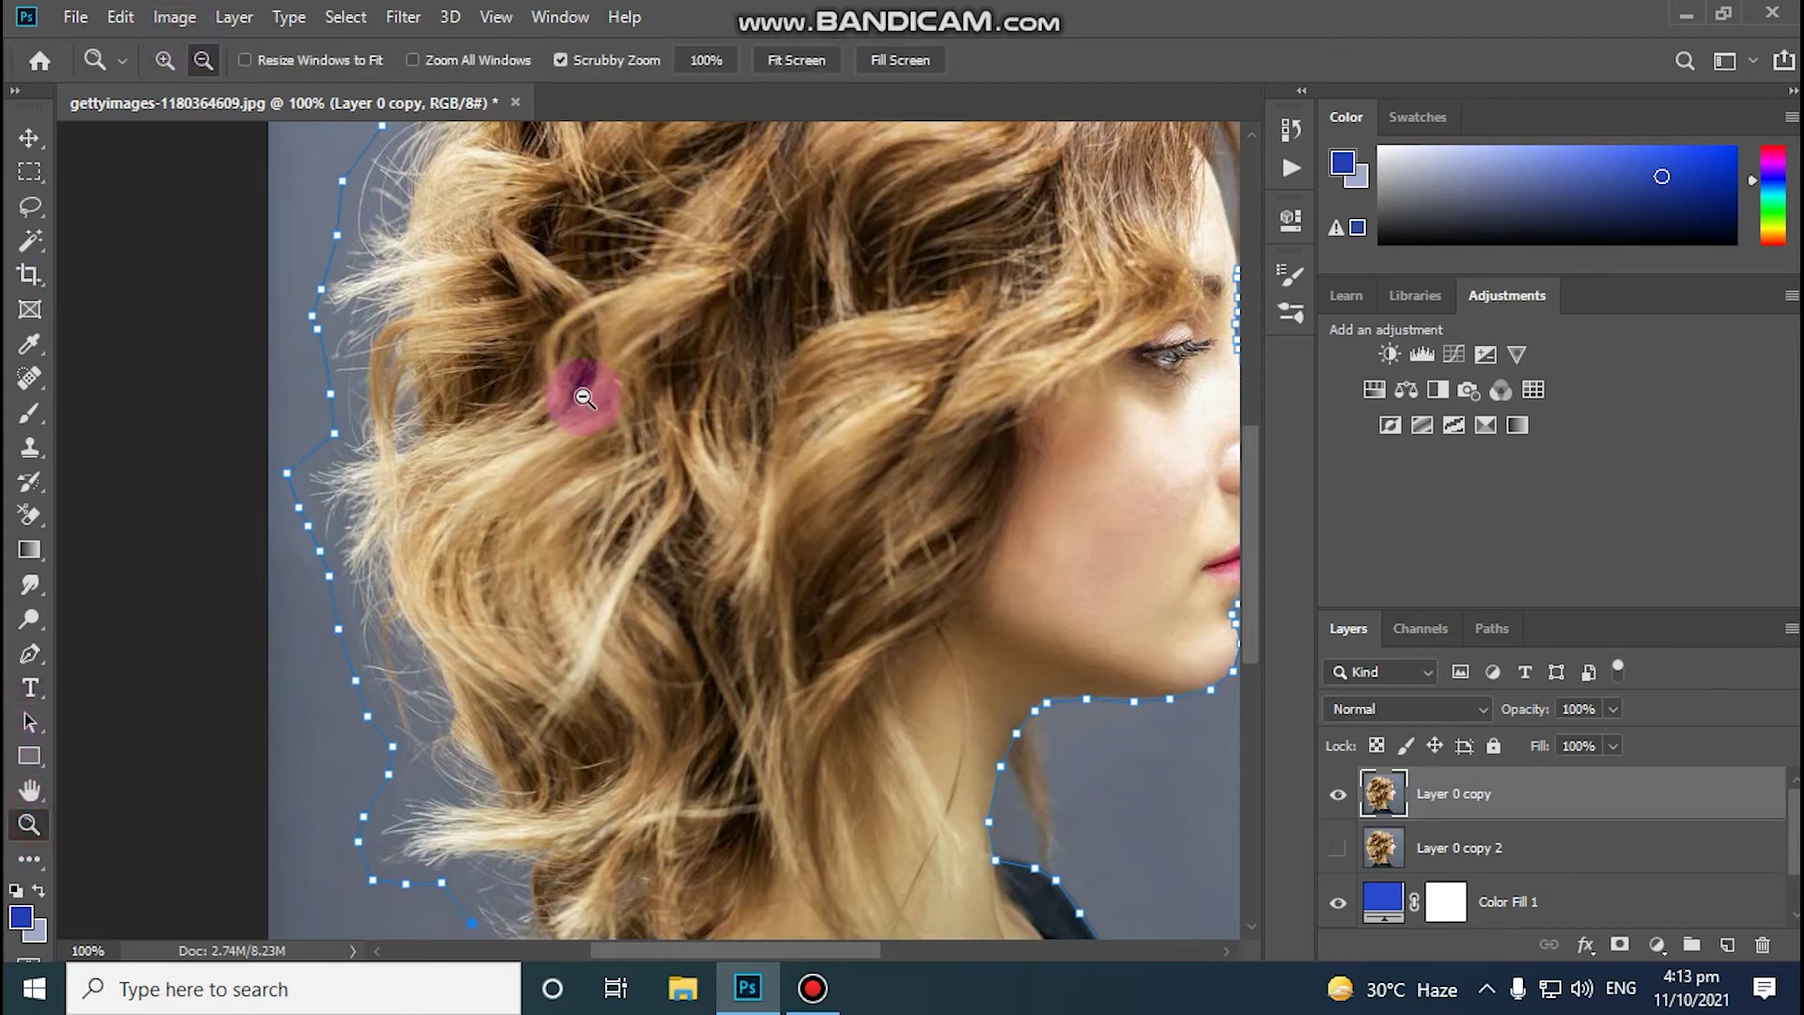
left_click(584, 387)
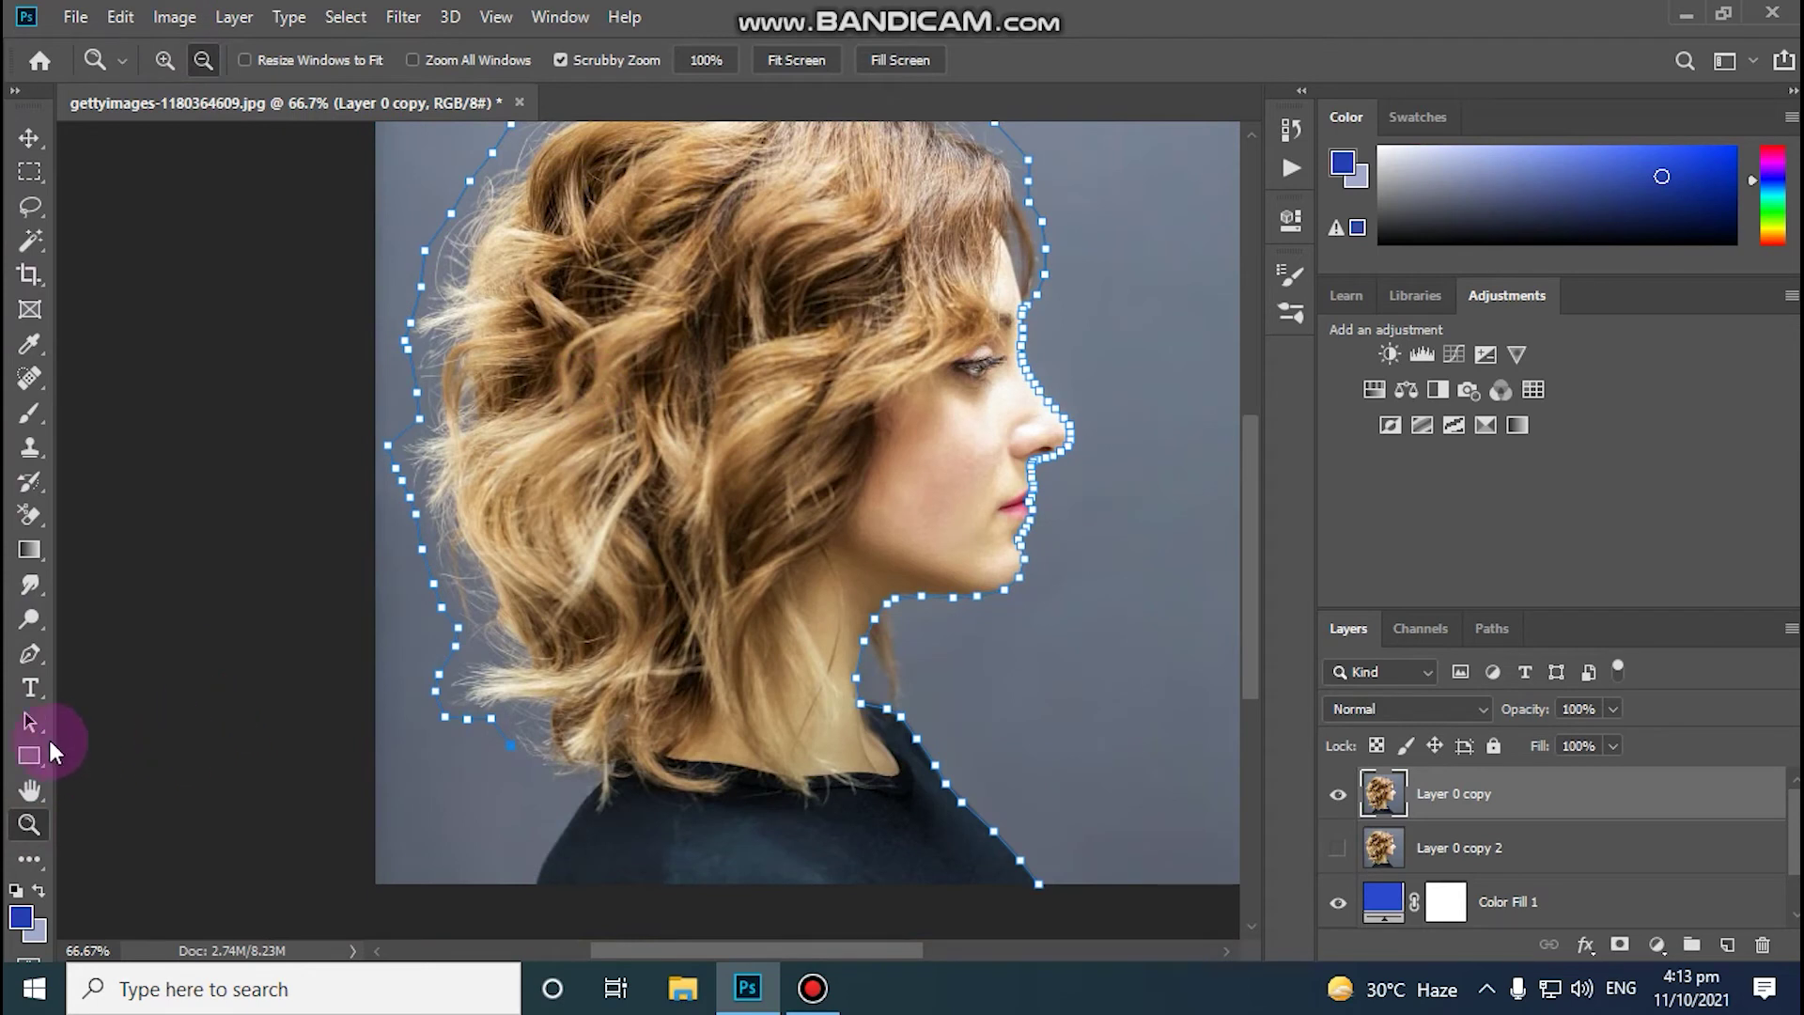
left_click(30, 653)
left_click(523, 762)
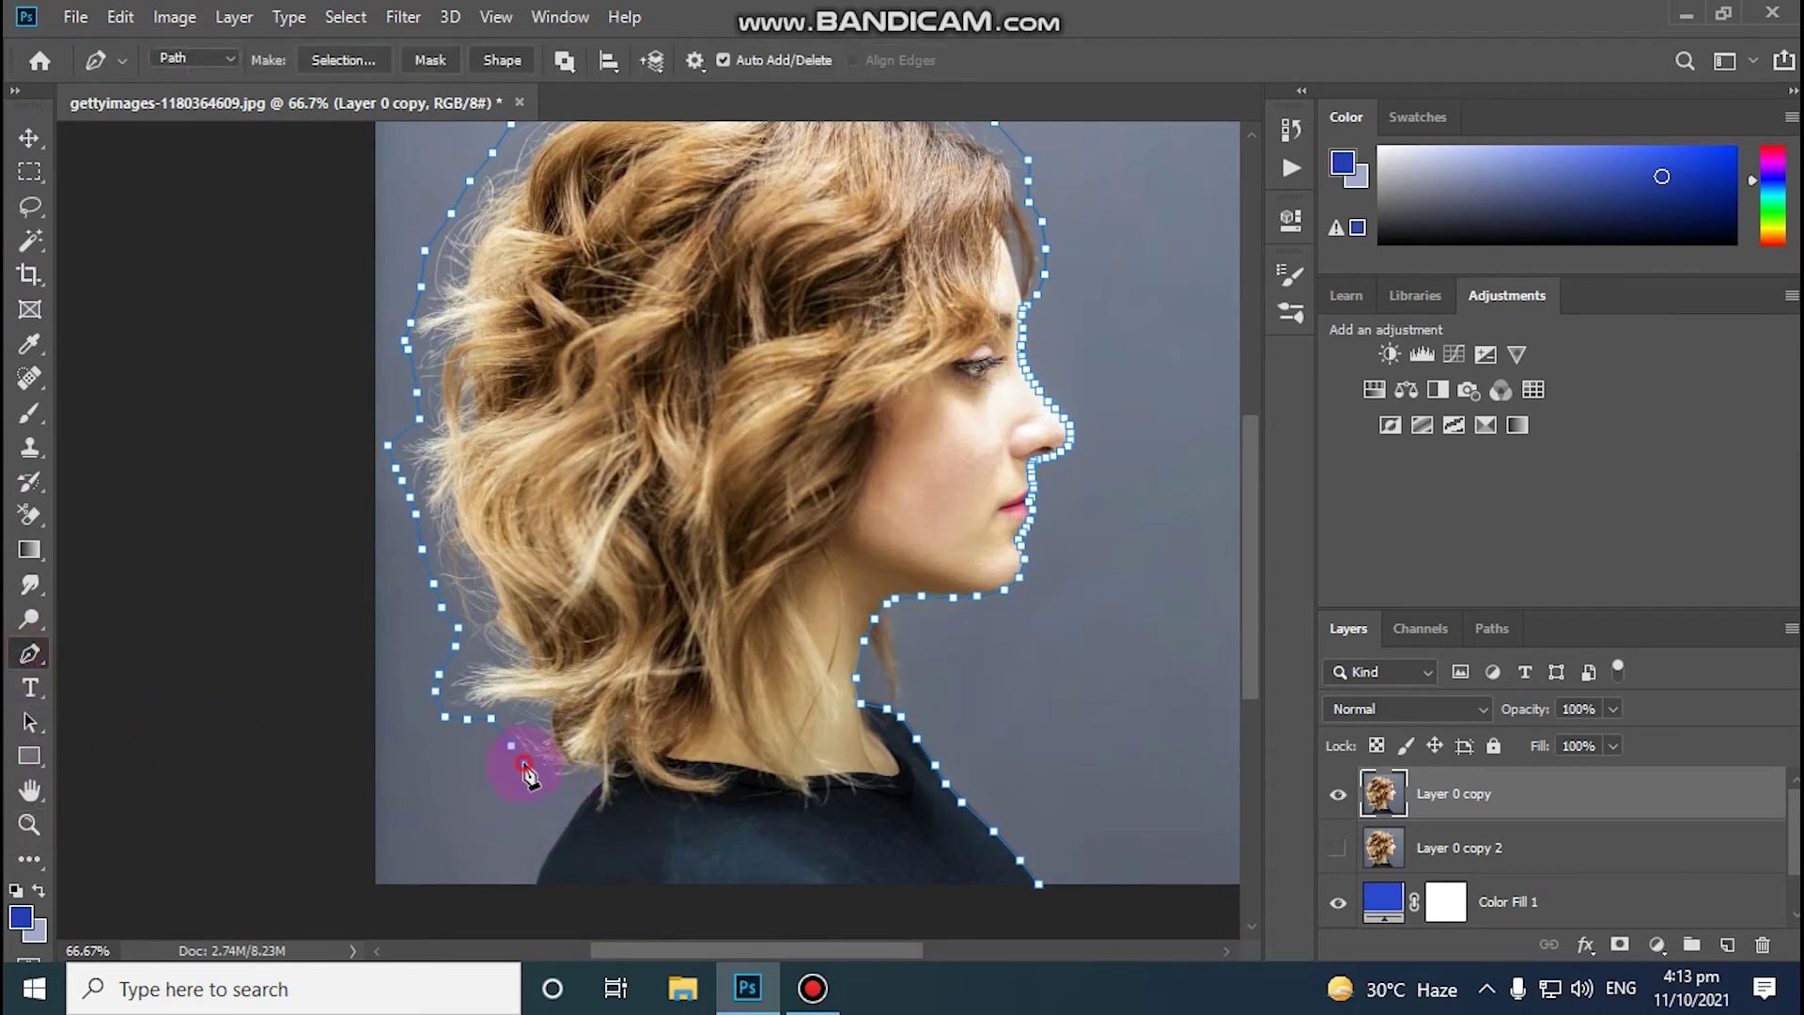
left_click(545, 783)
left_click(571, 790)
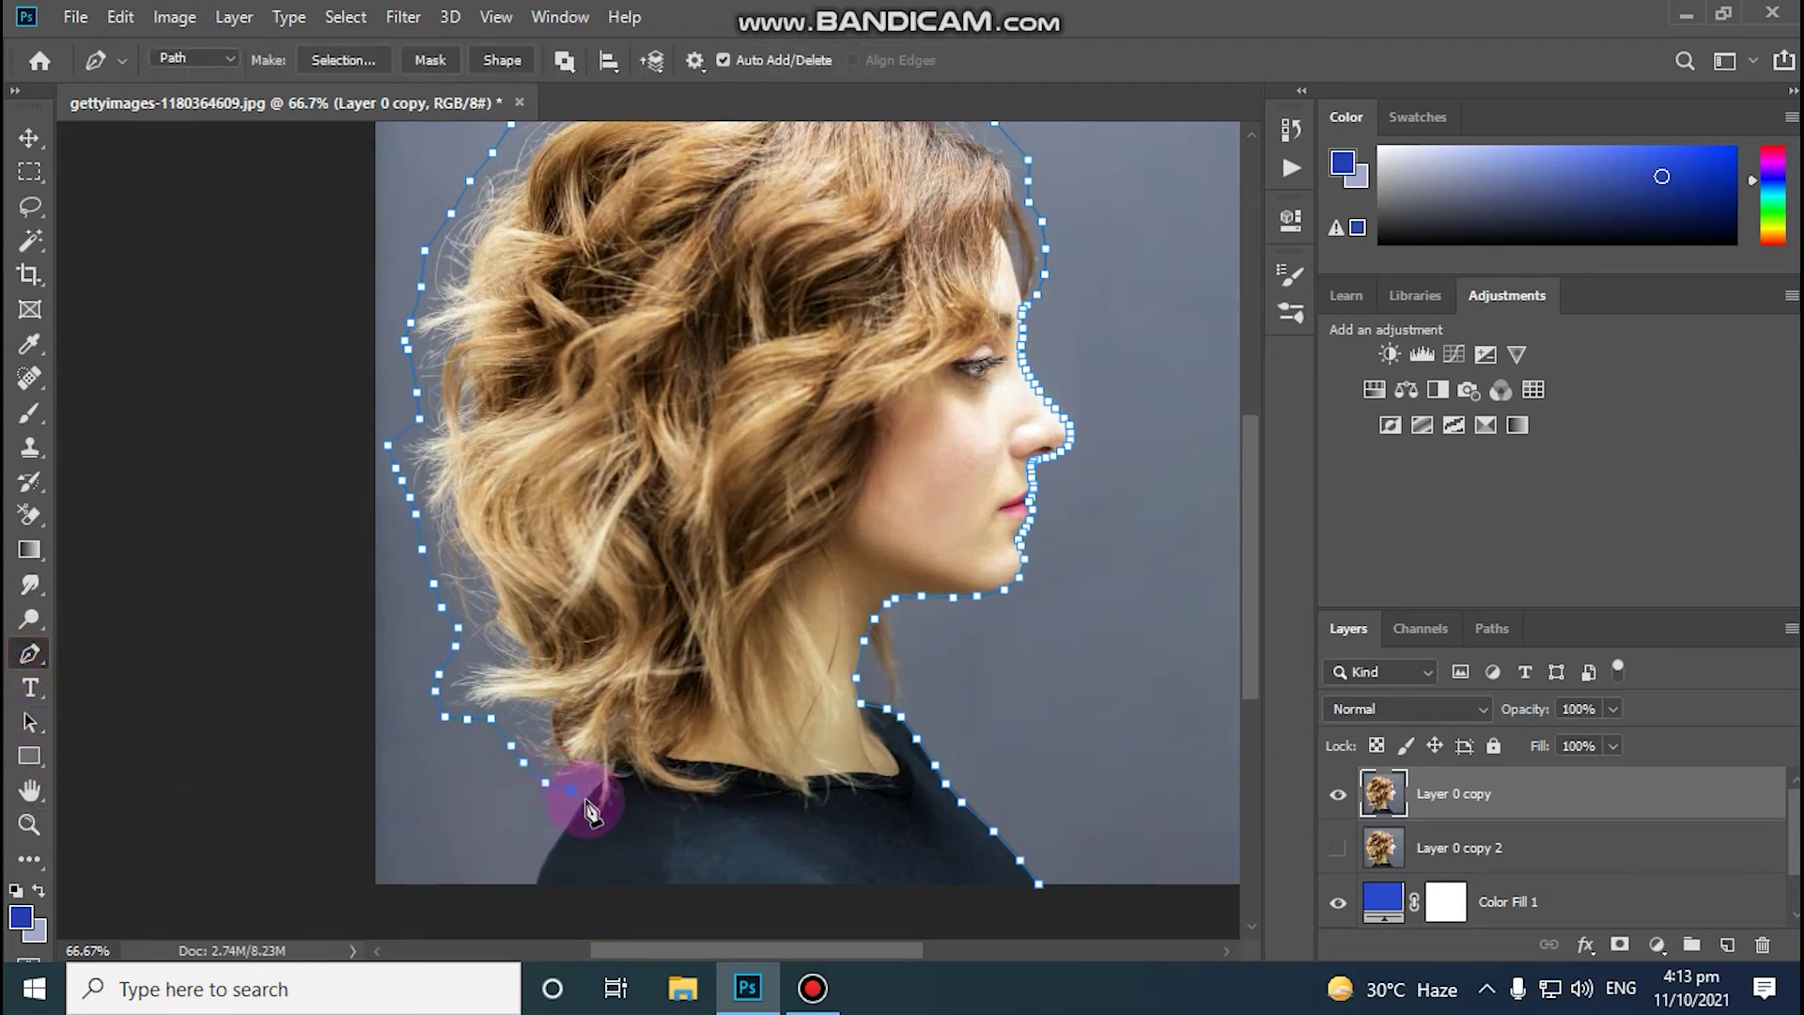
Step: Trace the back shoulder down to the image's bottom edge and close the pen path at its starting point
left_click(587, 799)
left_click(568, 827)
left_click(549, 857)
left_click(535, 885)
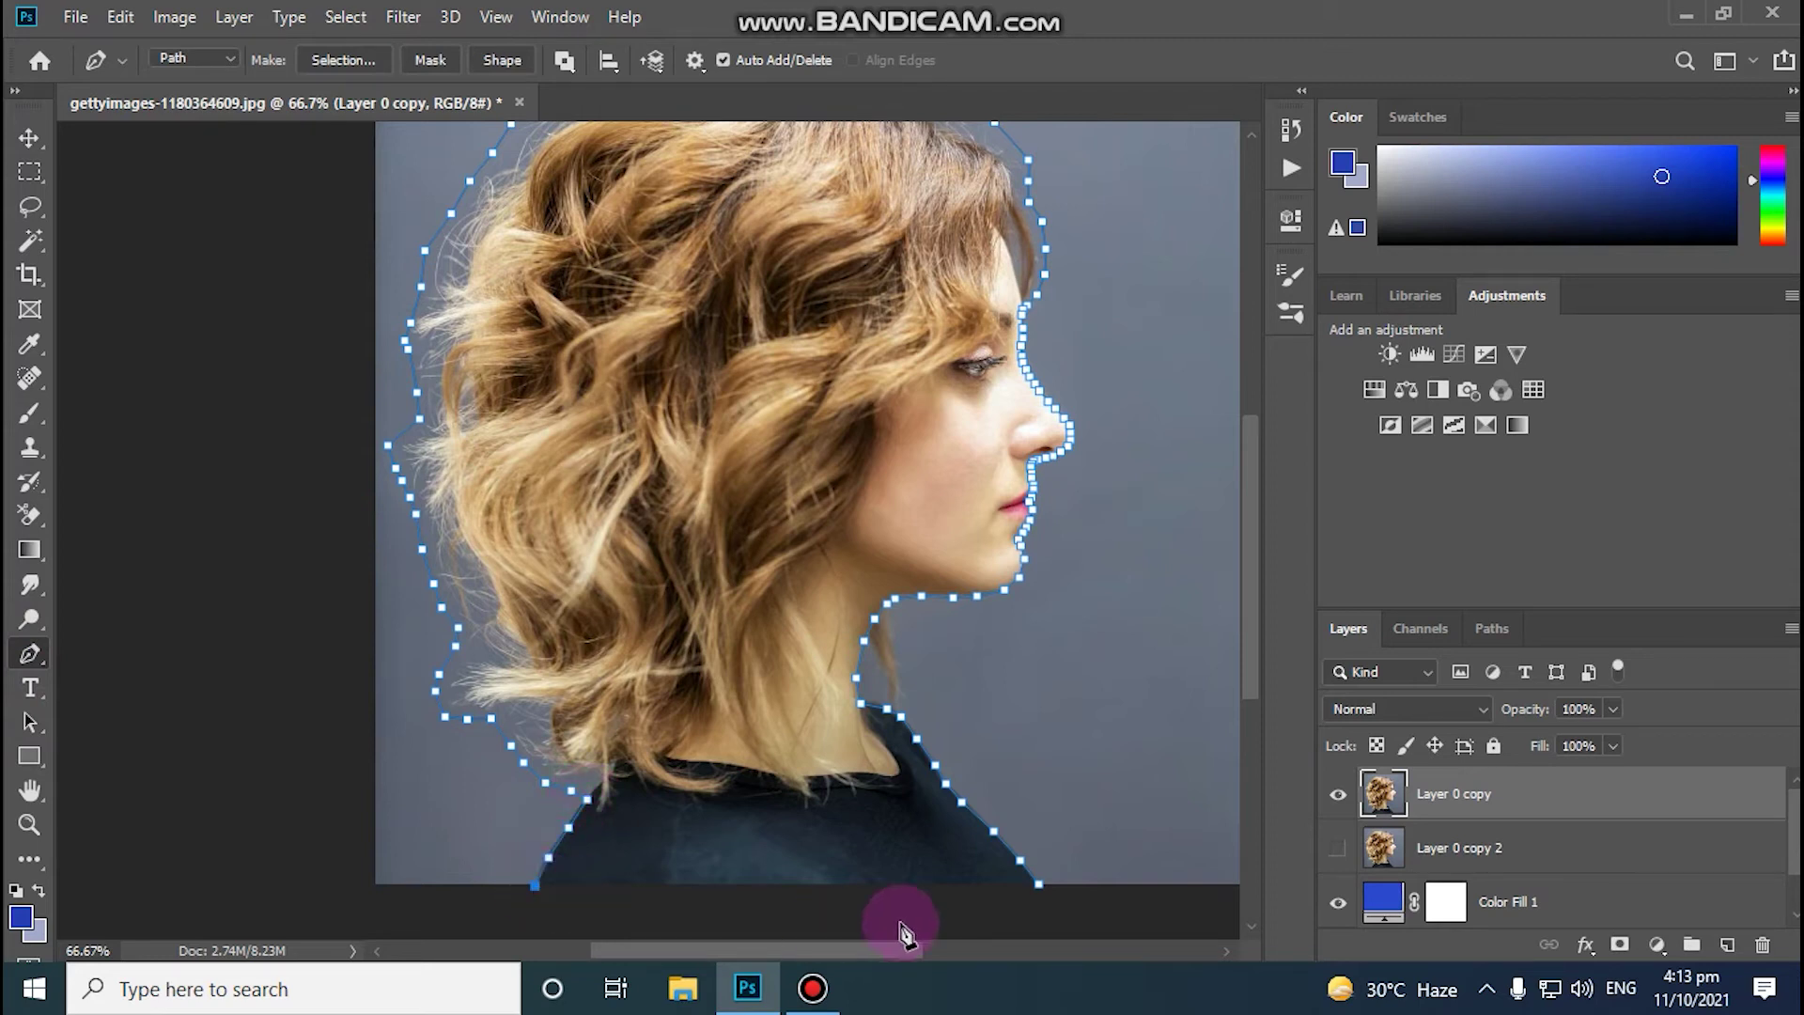
left_click(1037, 885)
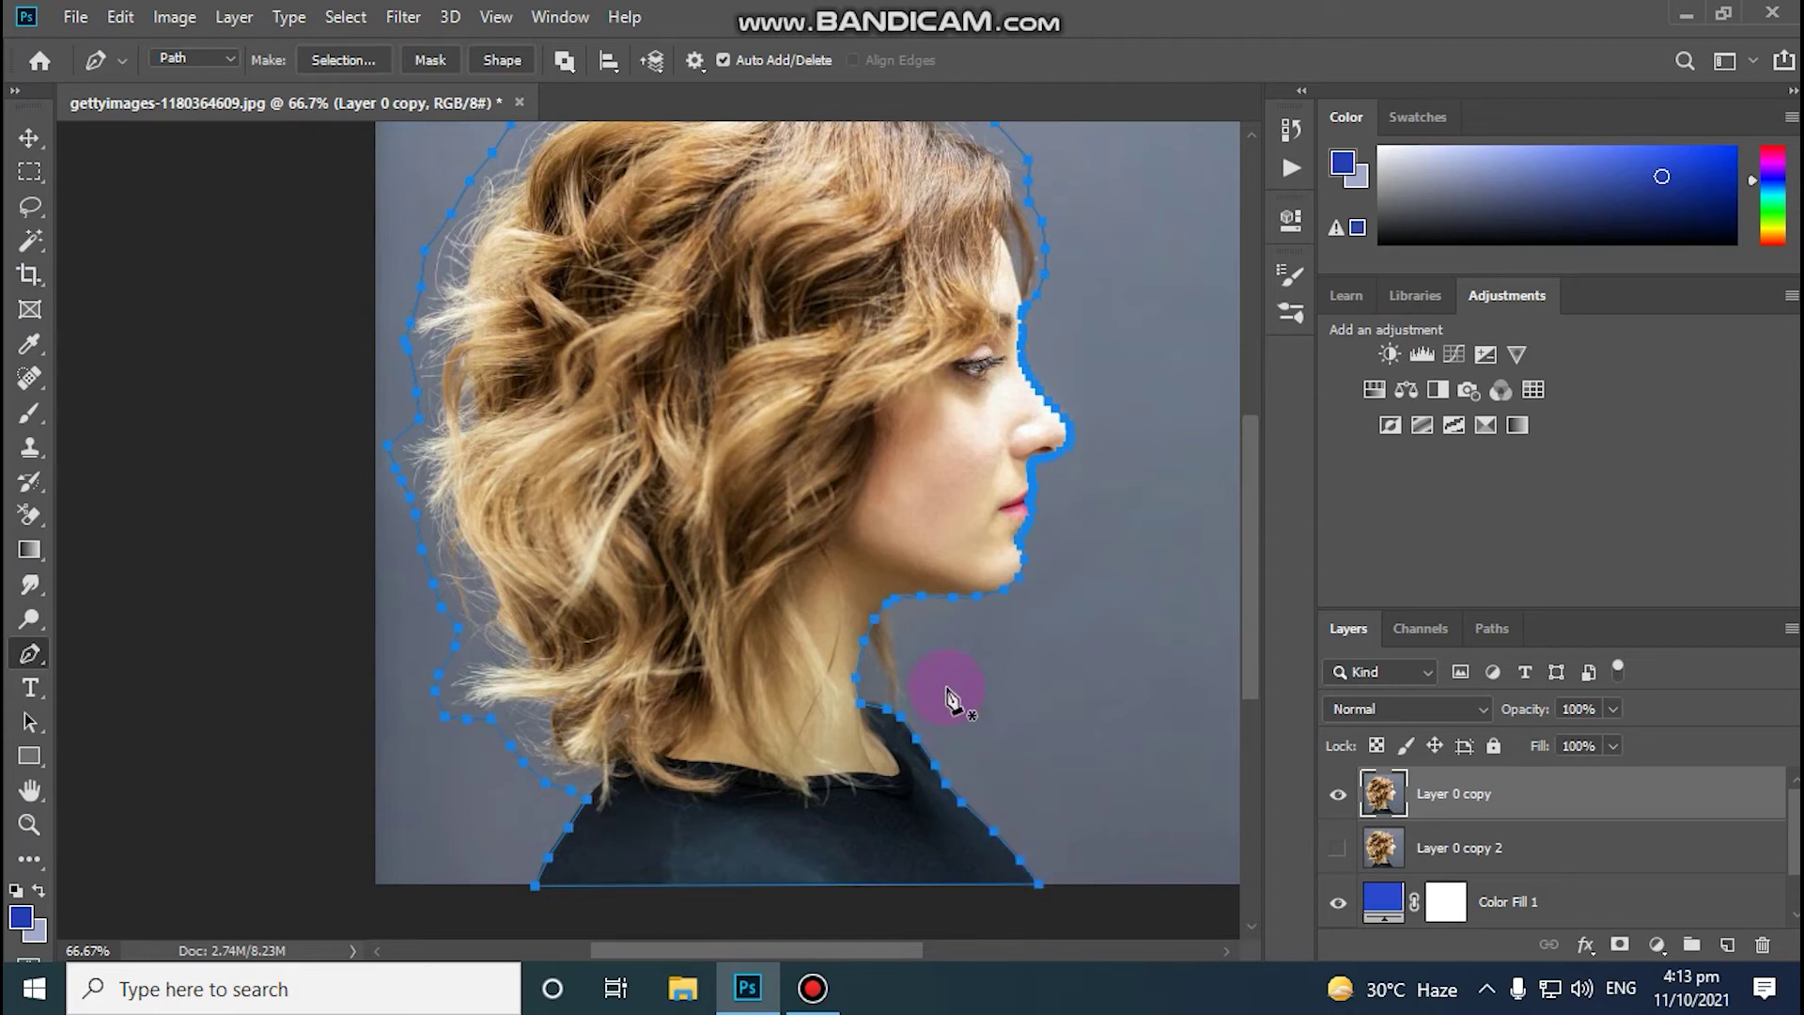
Step: Convert the closed path into a new anti-aliased selection with a feather radius of 0.5 pixels
right_click(900, 488)
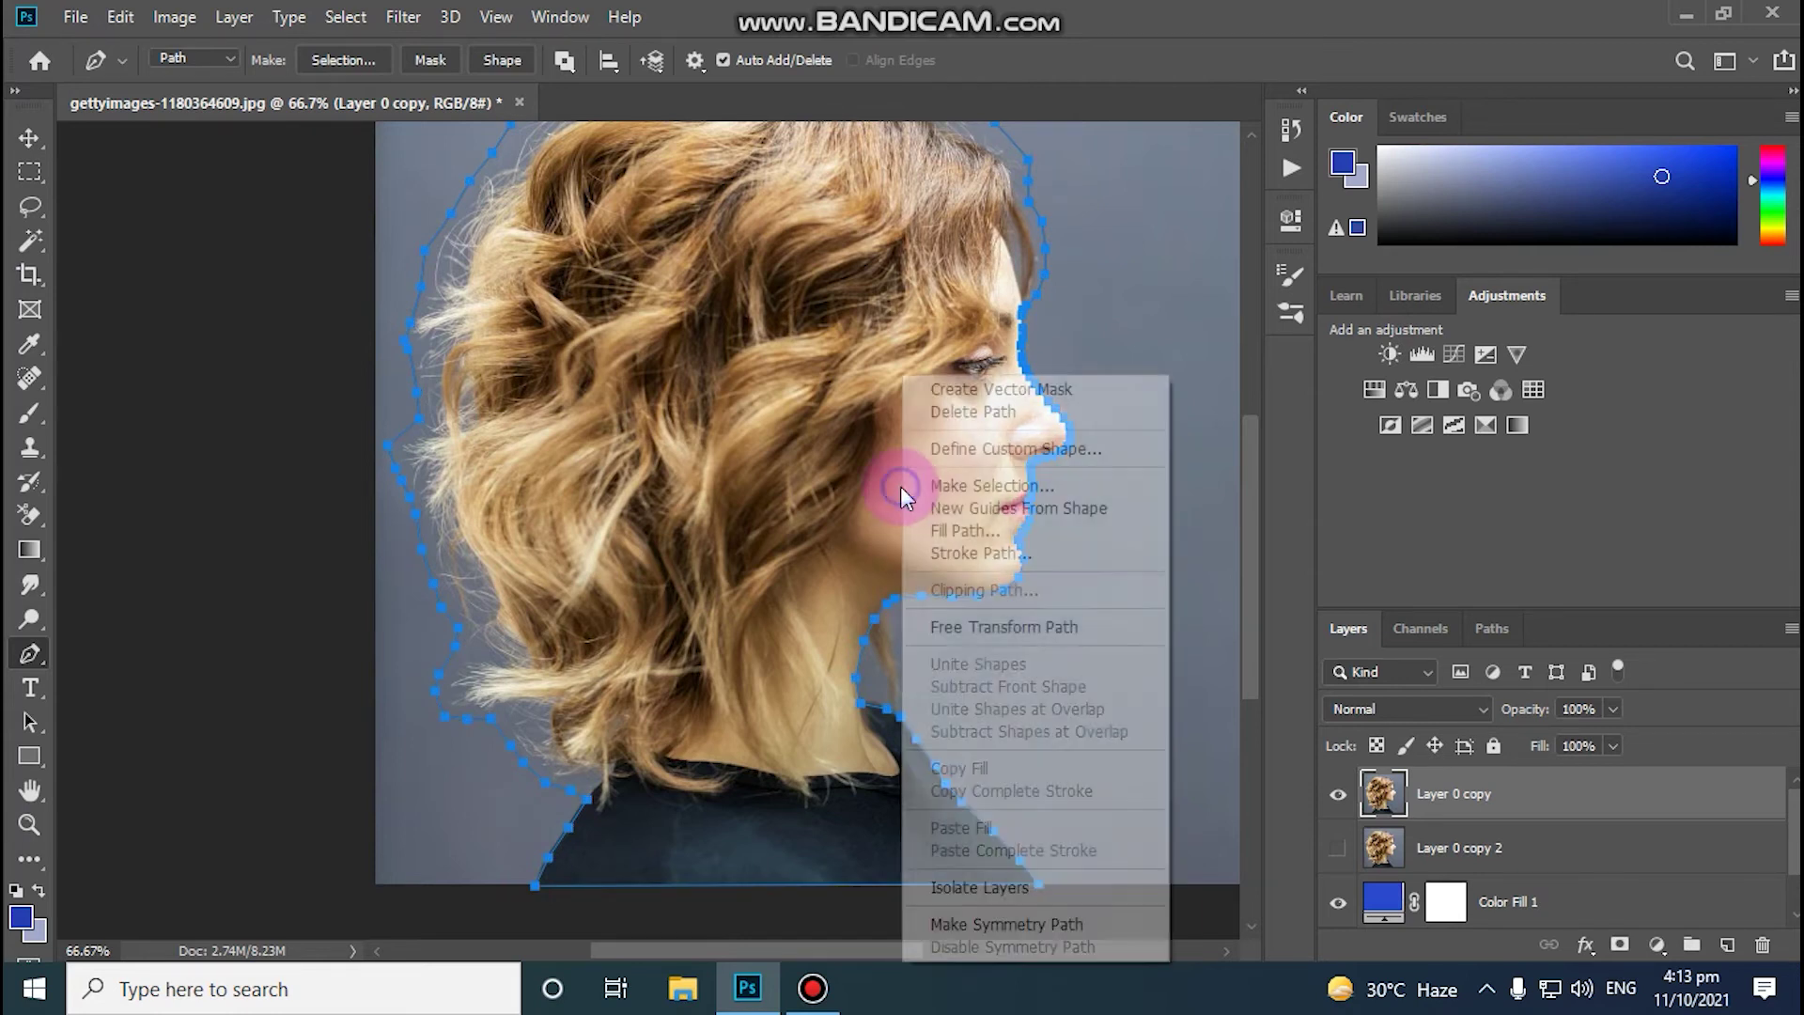
left_click(986, 485)
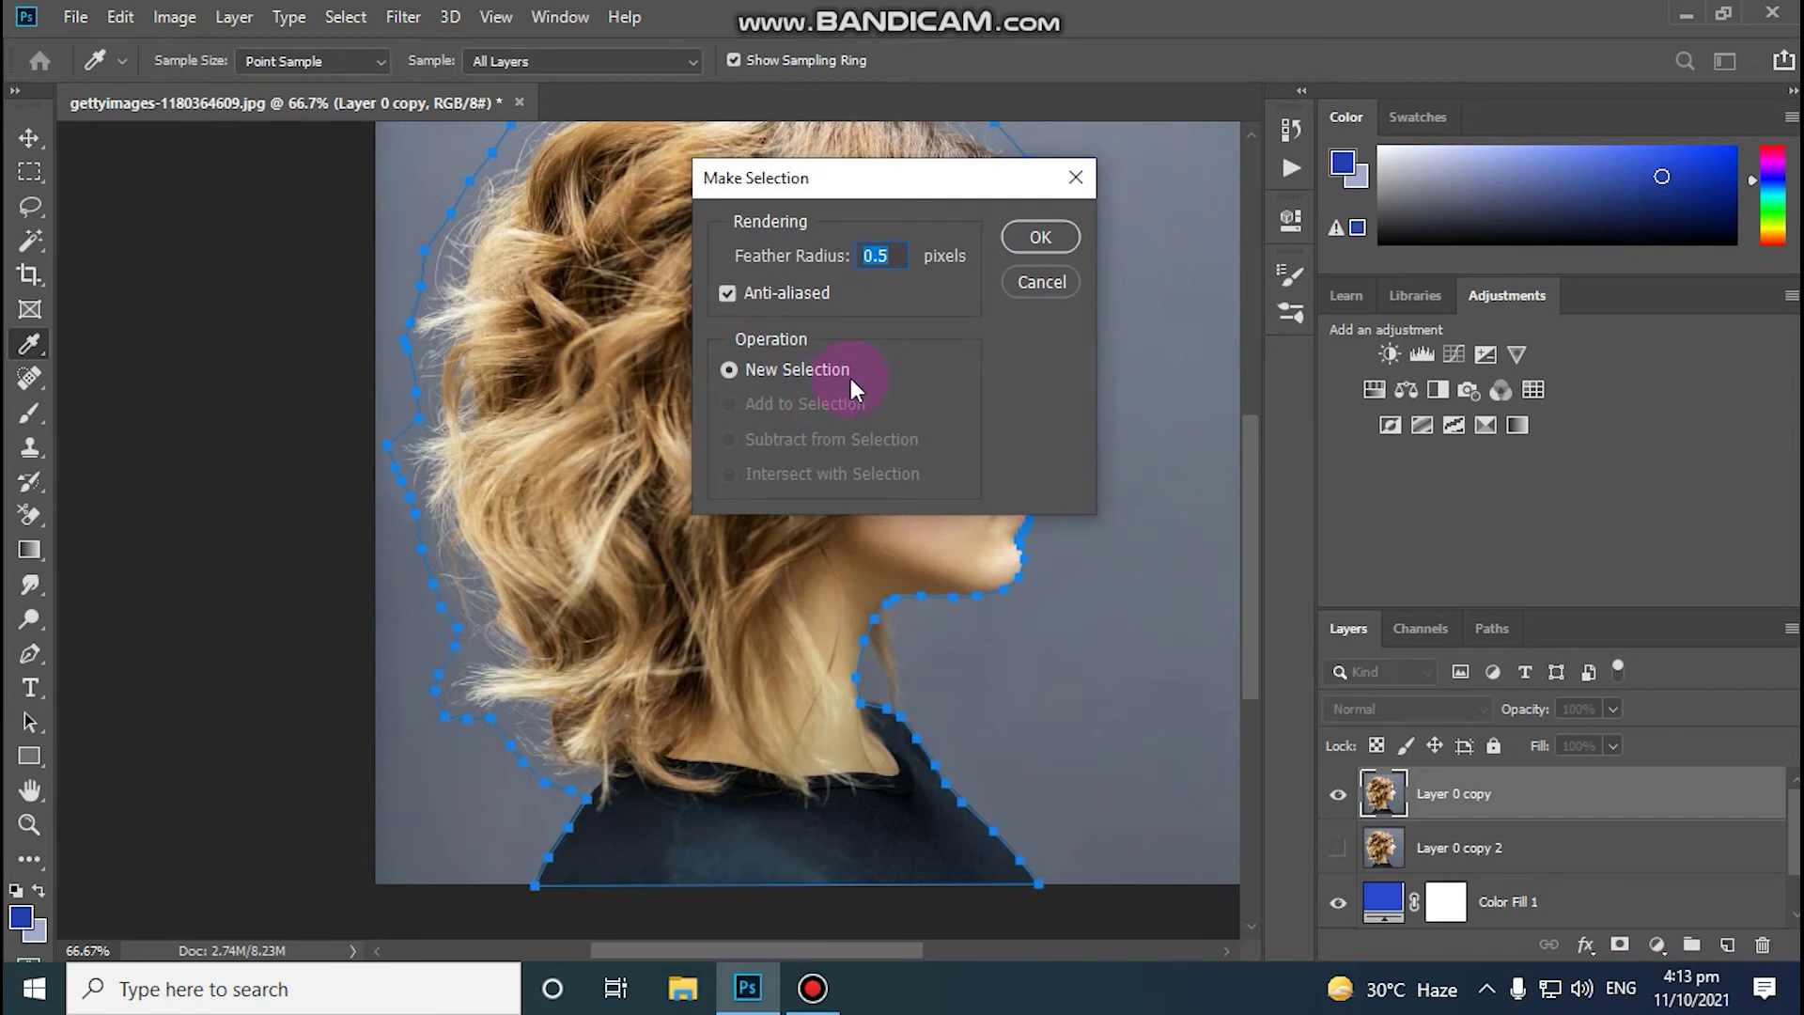
left_click(1058, 233)
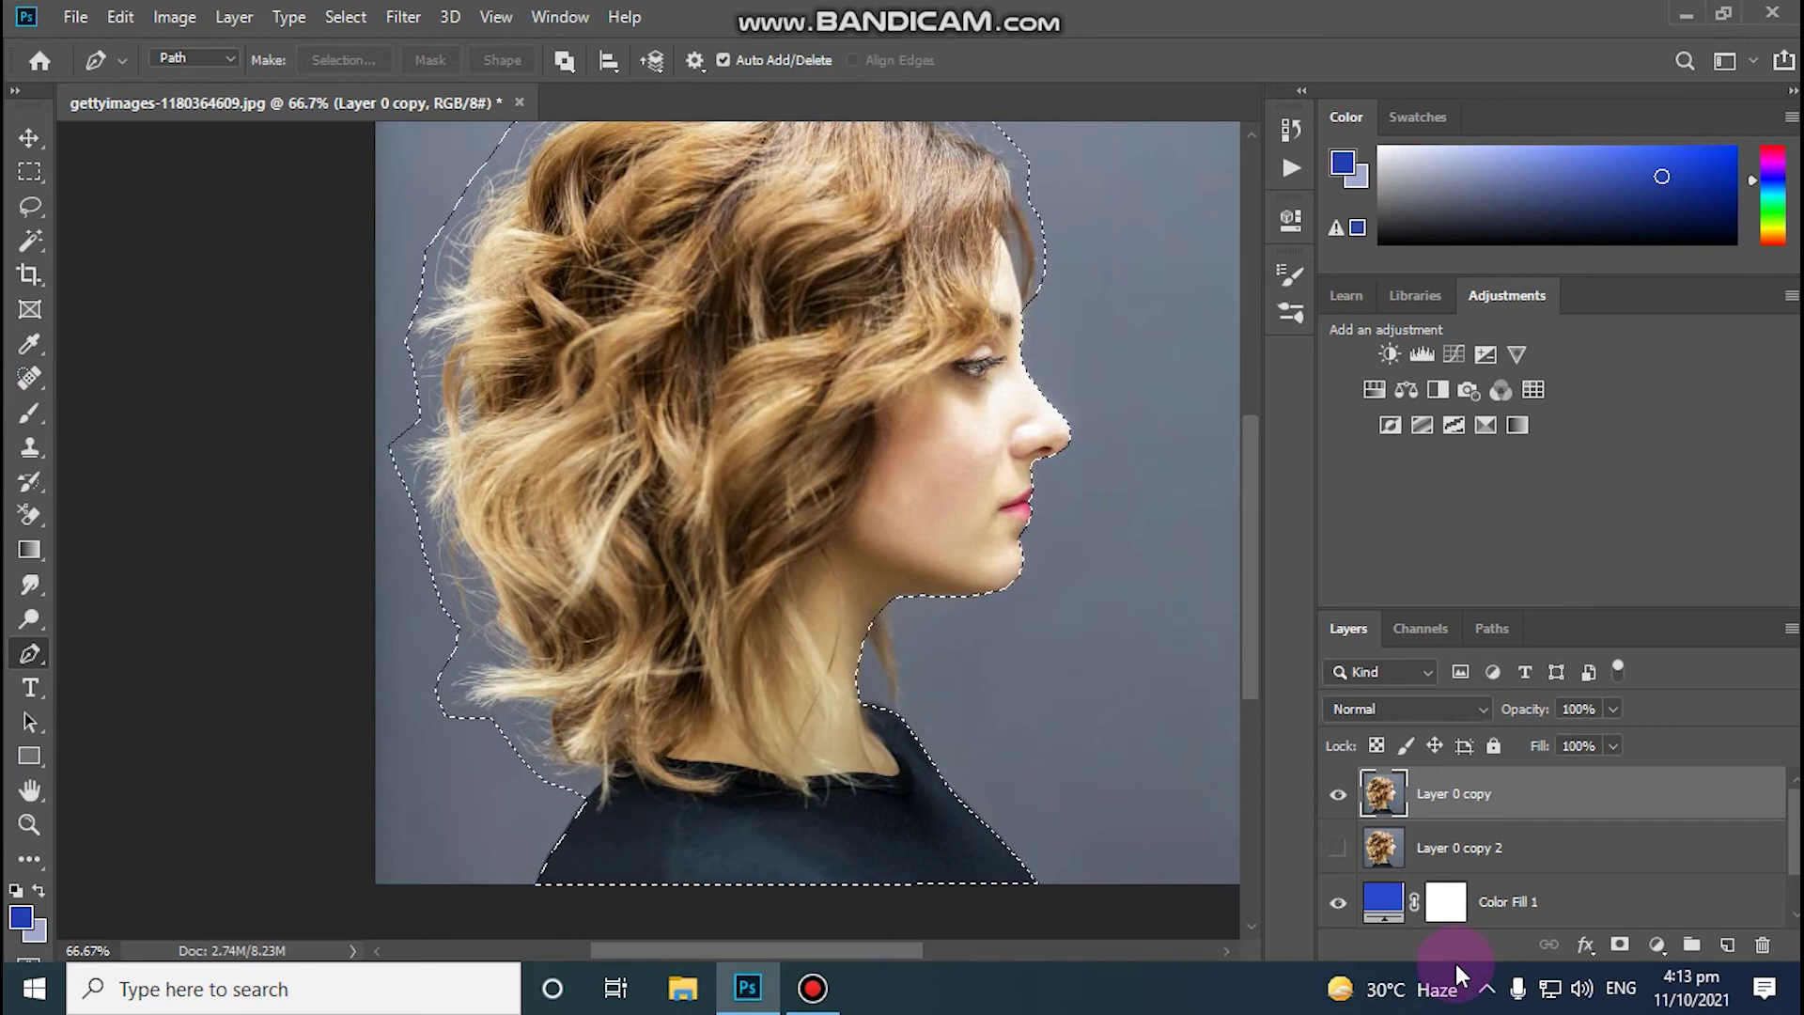
left_click(29, 823)
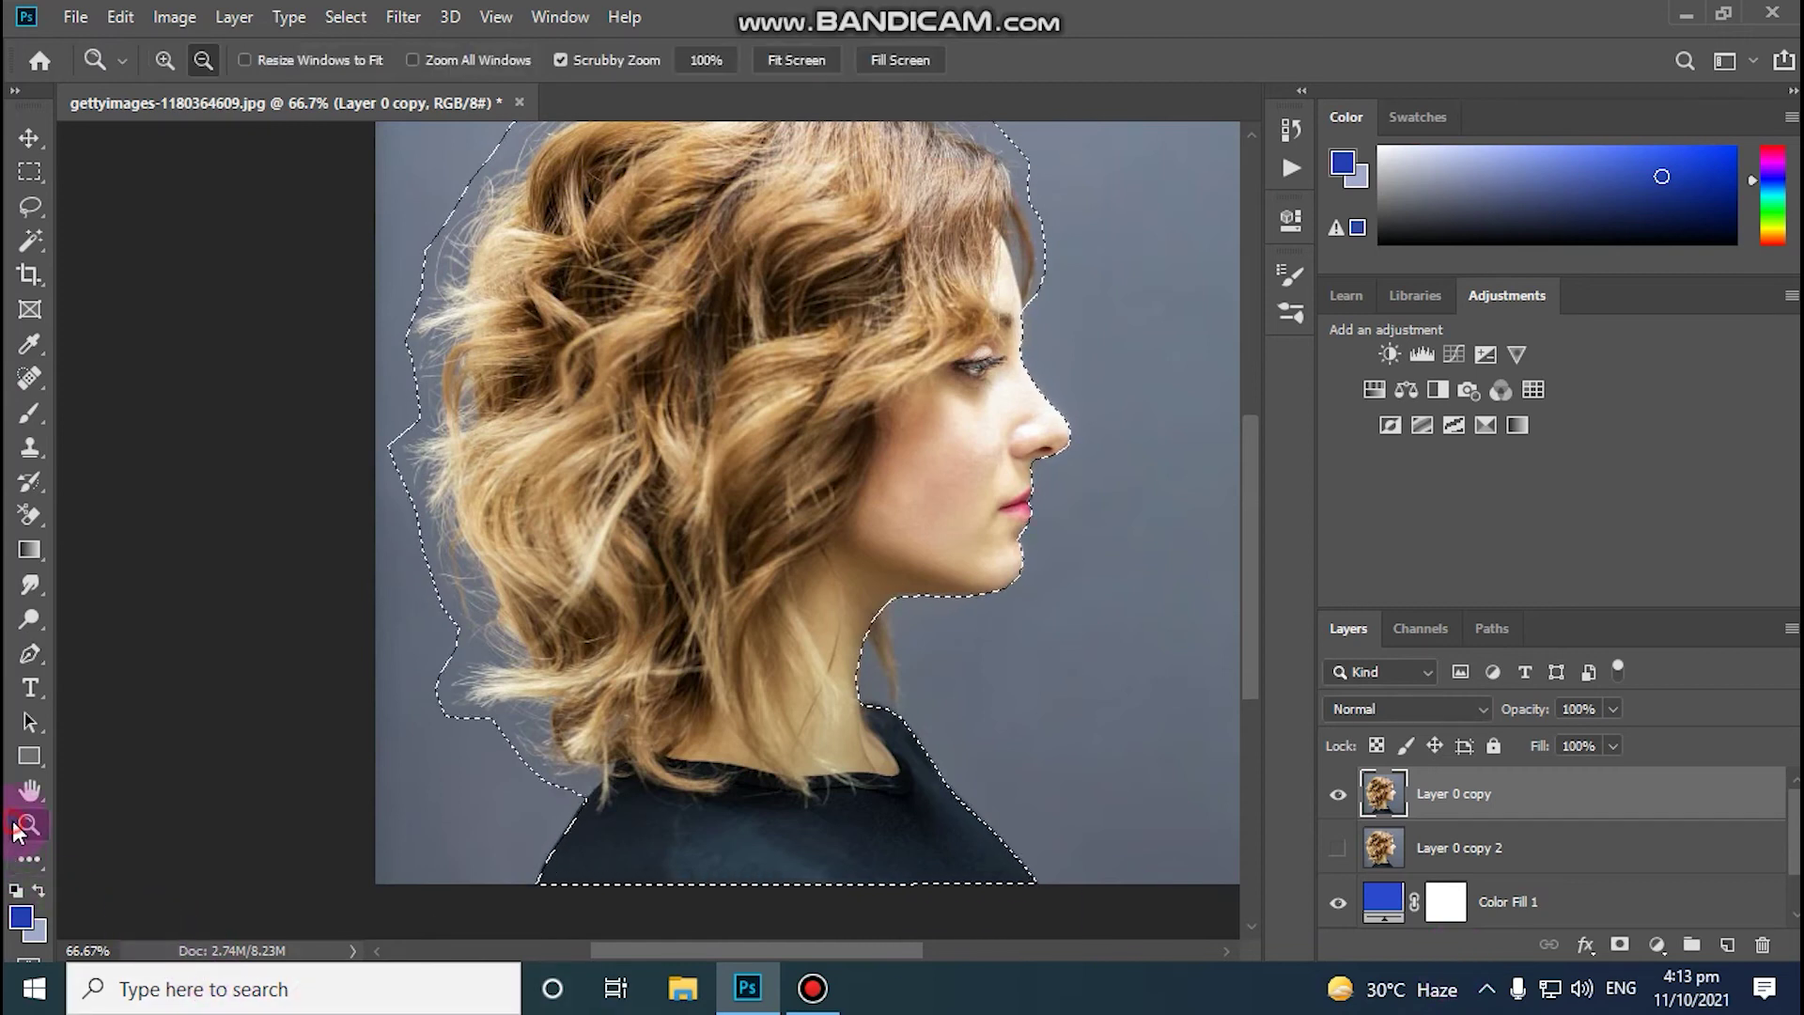
left_click(1019, 657, "alt")
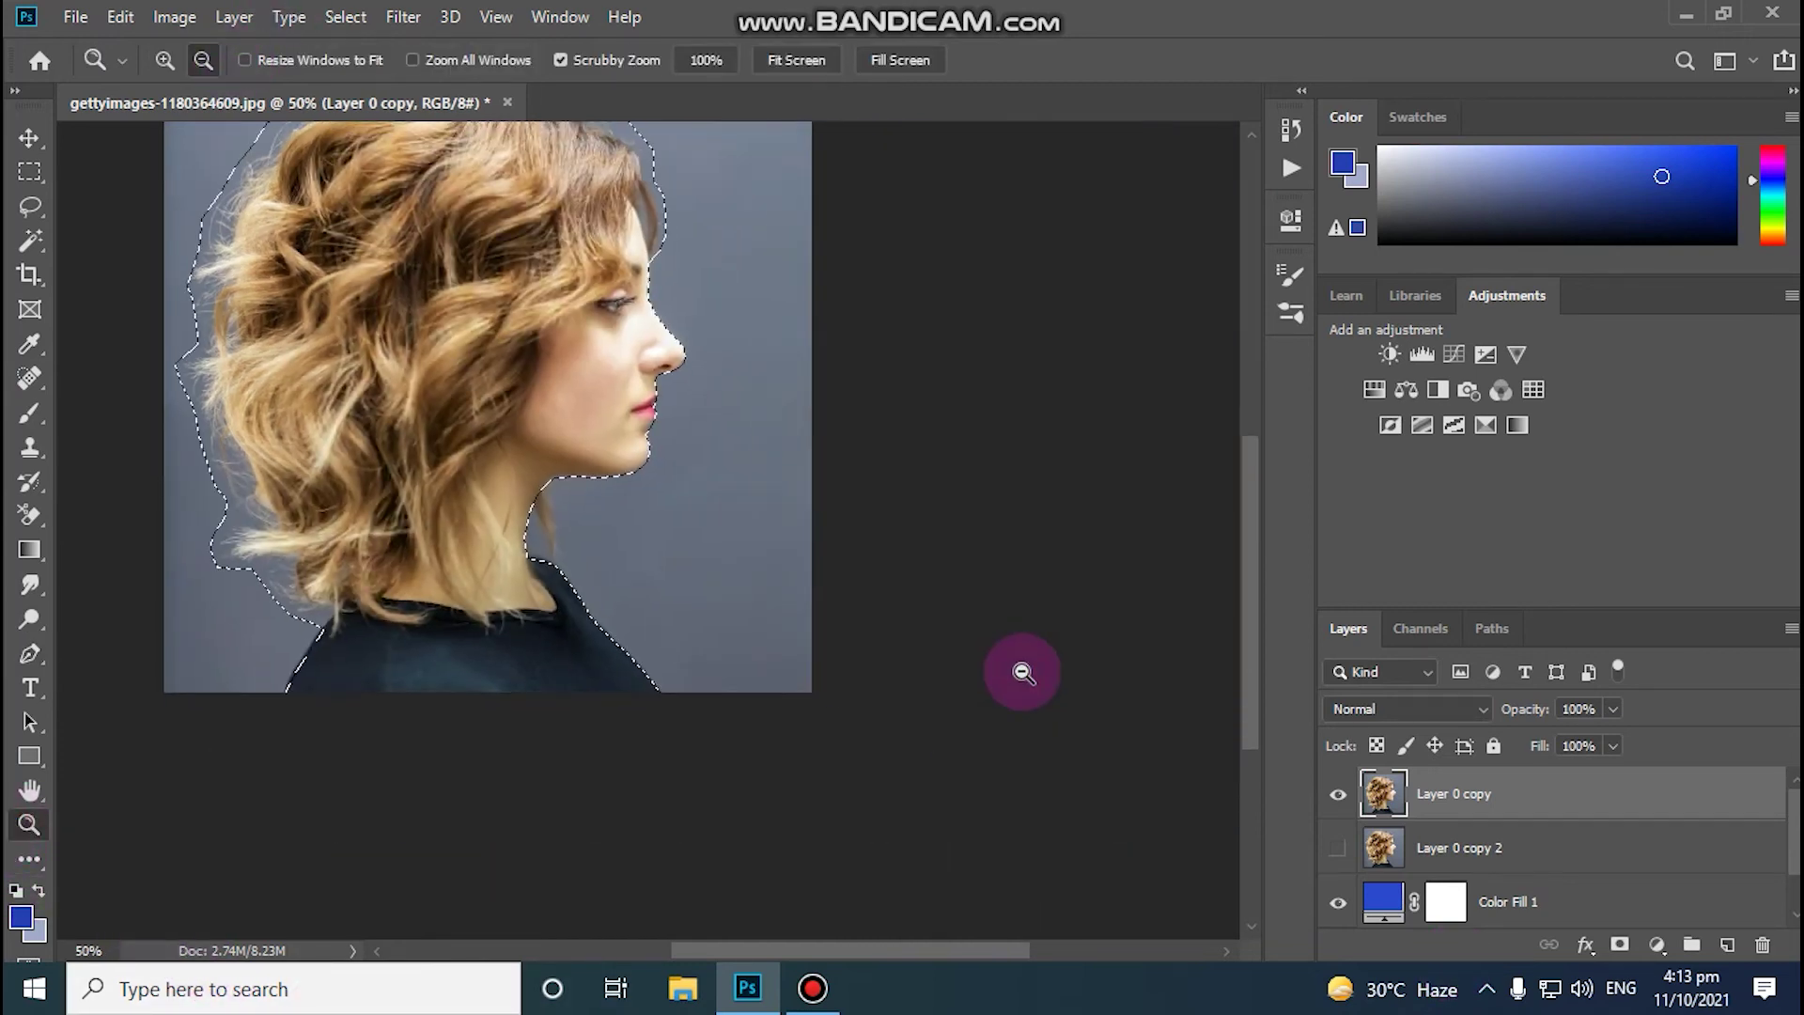
left_click(165, 60)
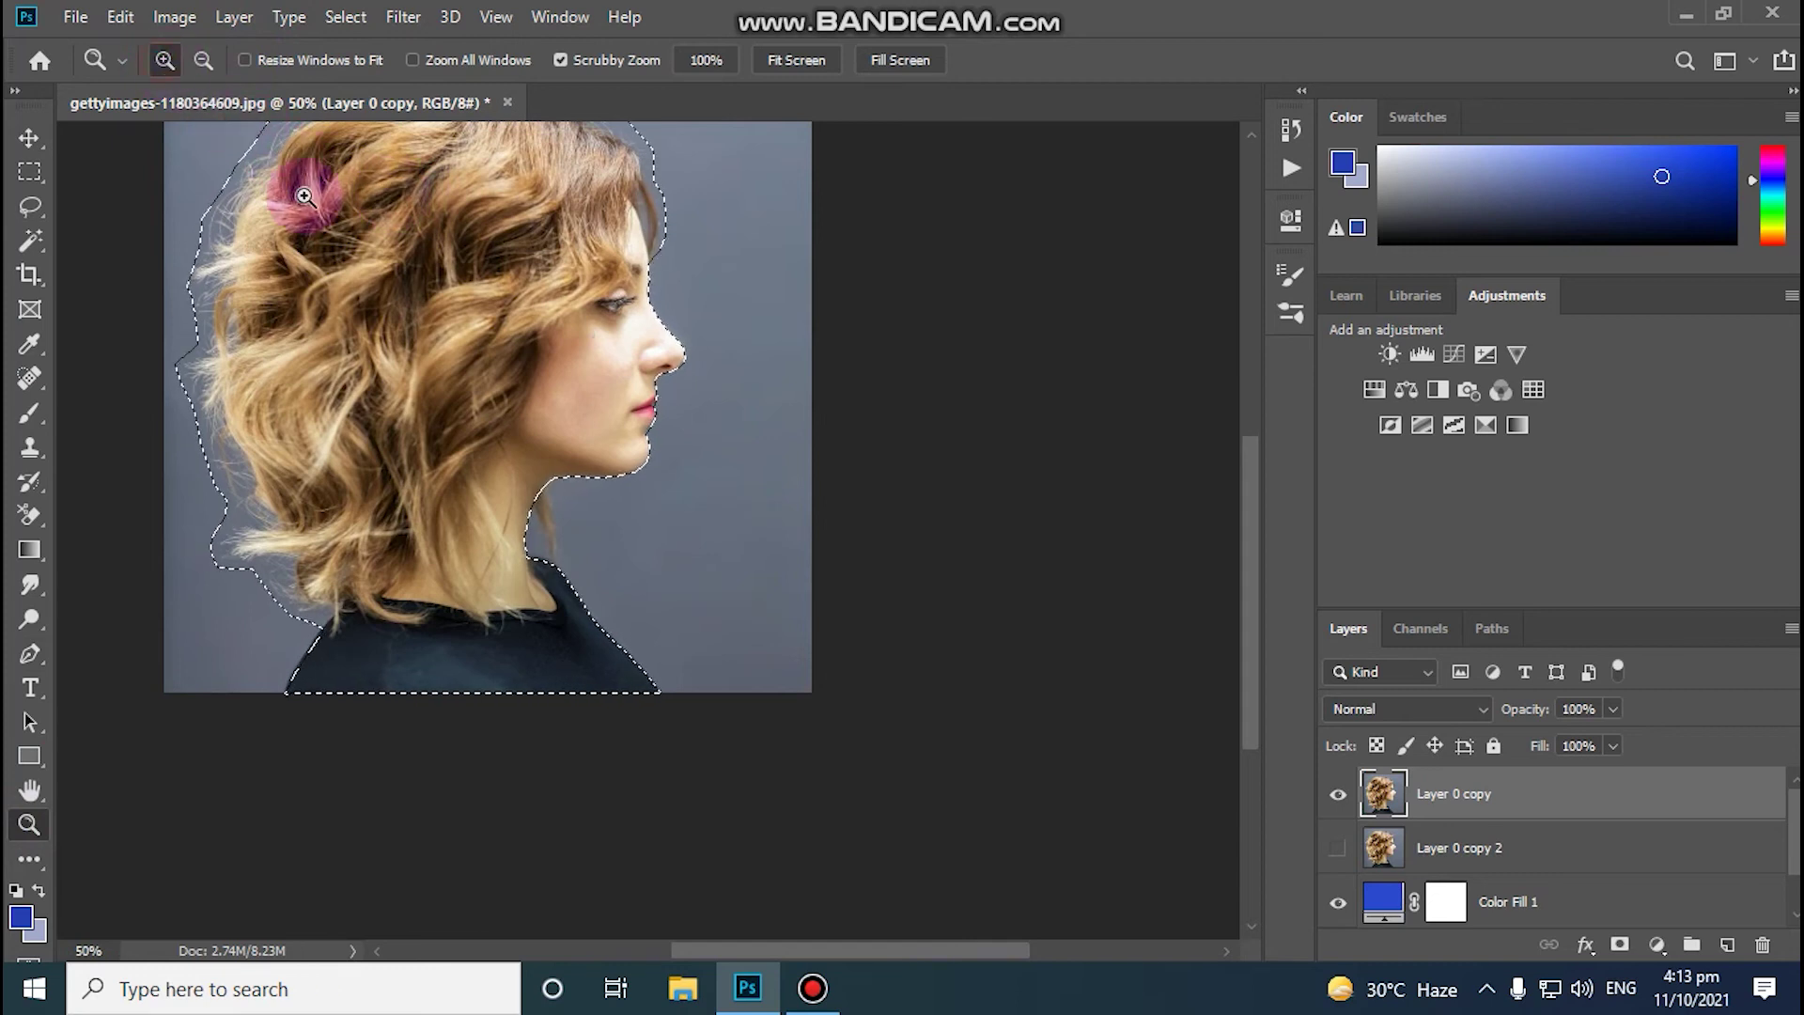
Step: Invert the selection to delete the grey background outside the woman's outline on Layer 0 copy, and clear the selection
left_click(416, 278)
mouse_move(1242, 446)
left_mouse_down()
mouse_move(1242, 400)
mouse_move(1243, 425)
left_mouse_up()
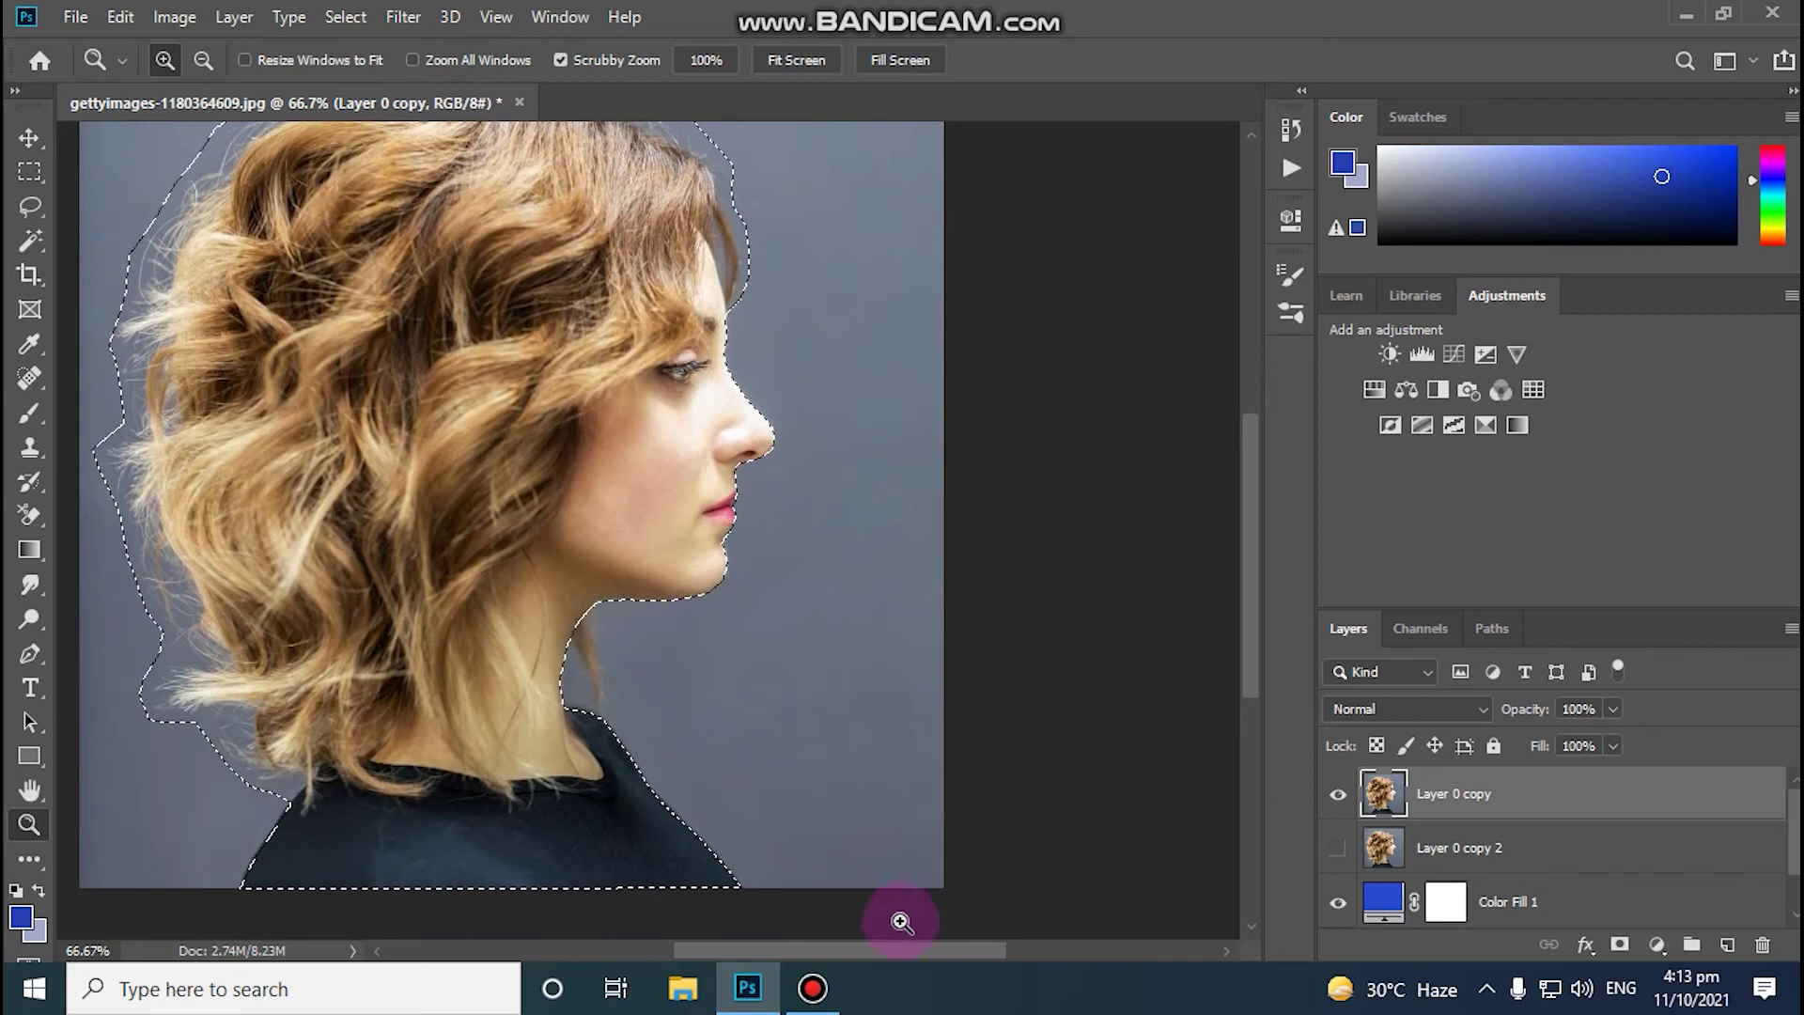
left_click_drag(893, 955, 860, 945)
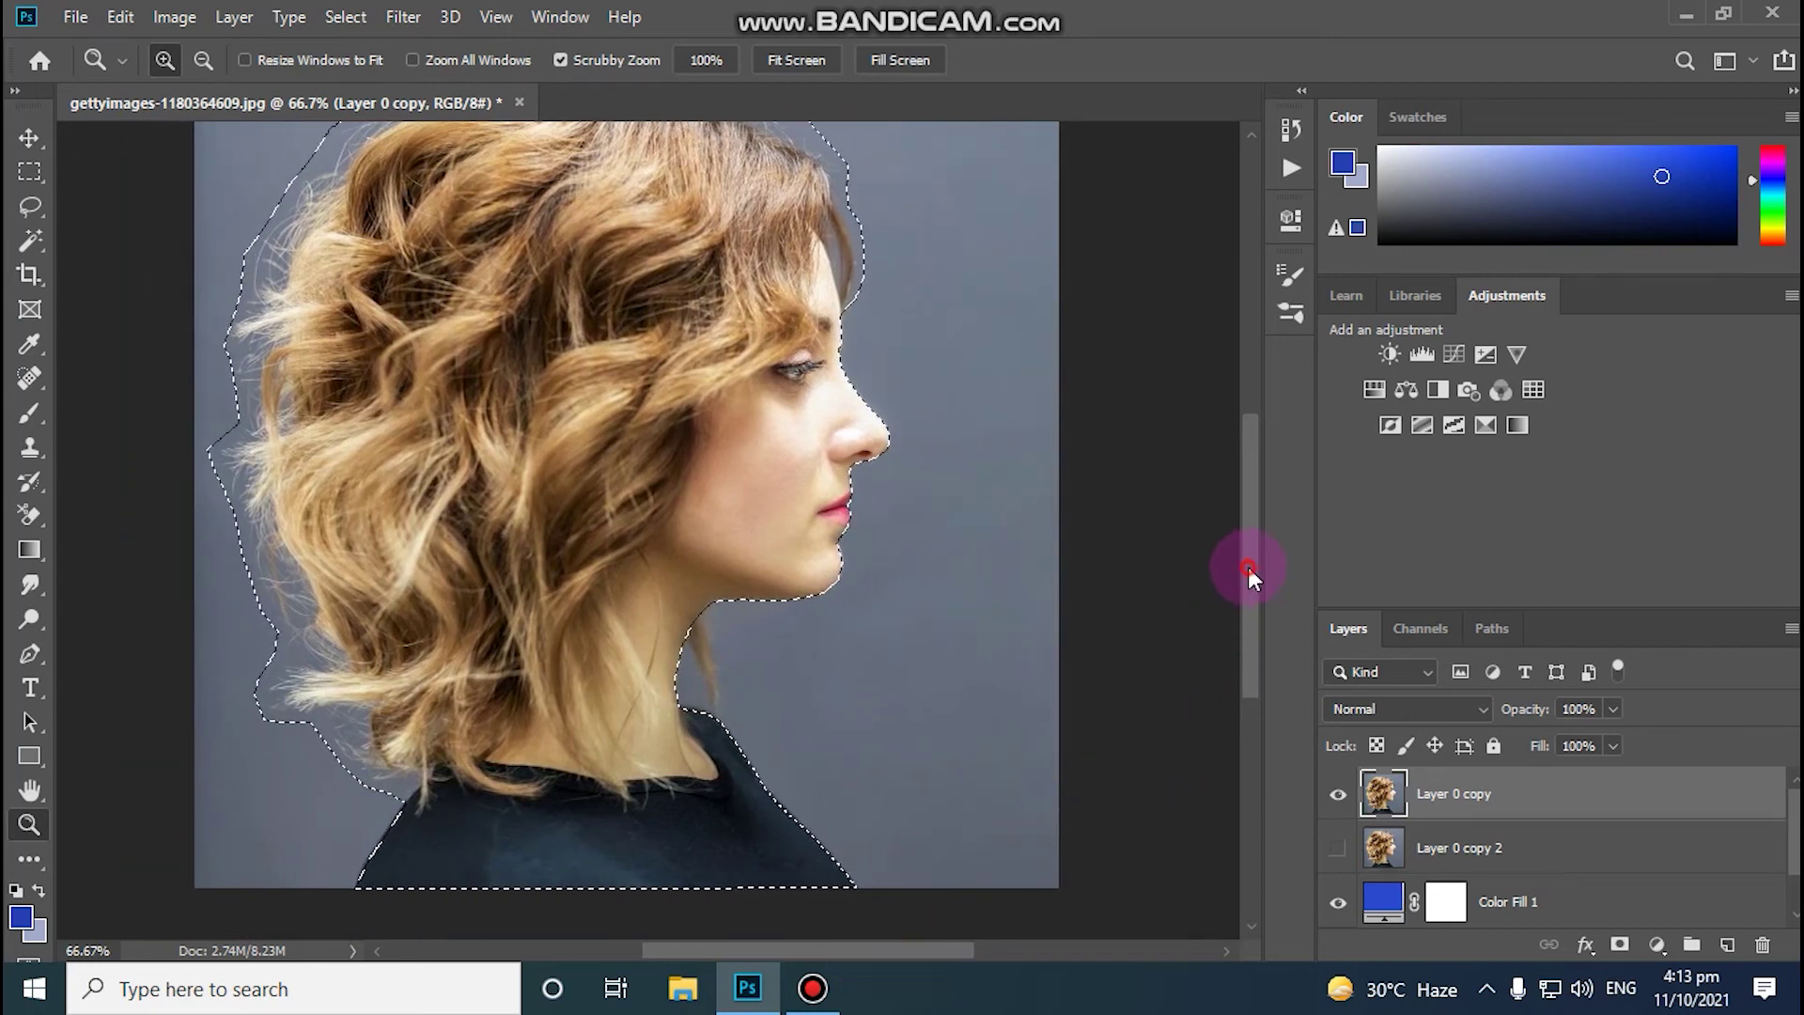
left_click_drag(1247, 567, 1244, 496)
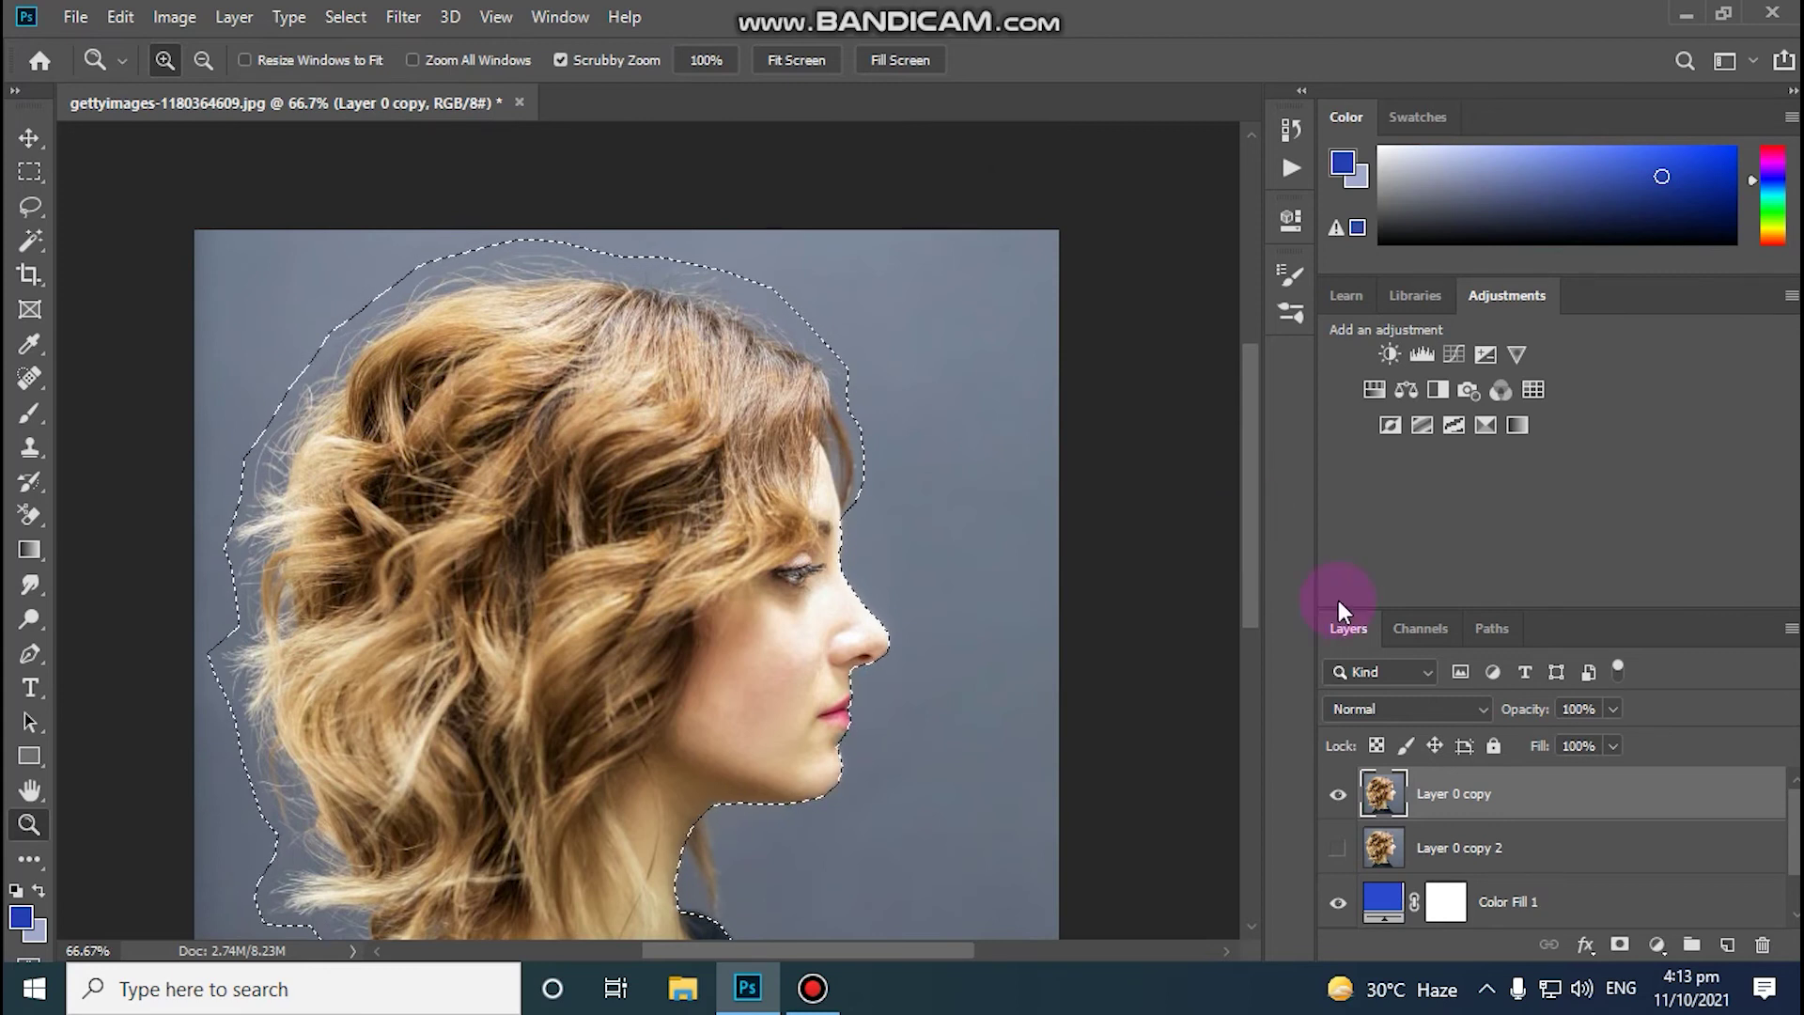
key("ctrl+shift+i")
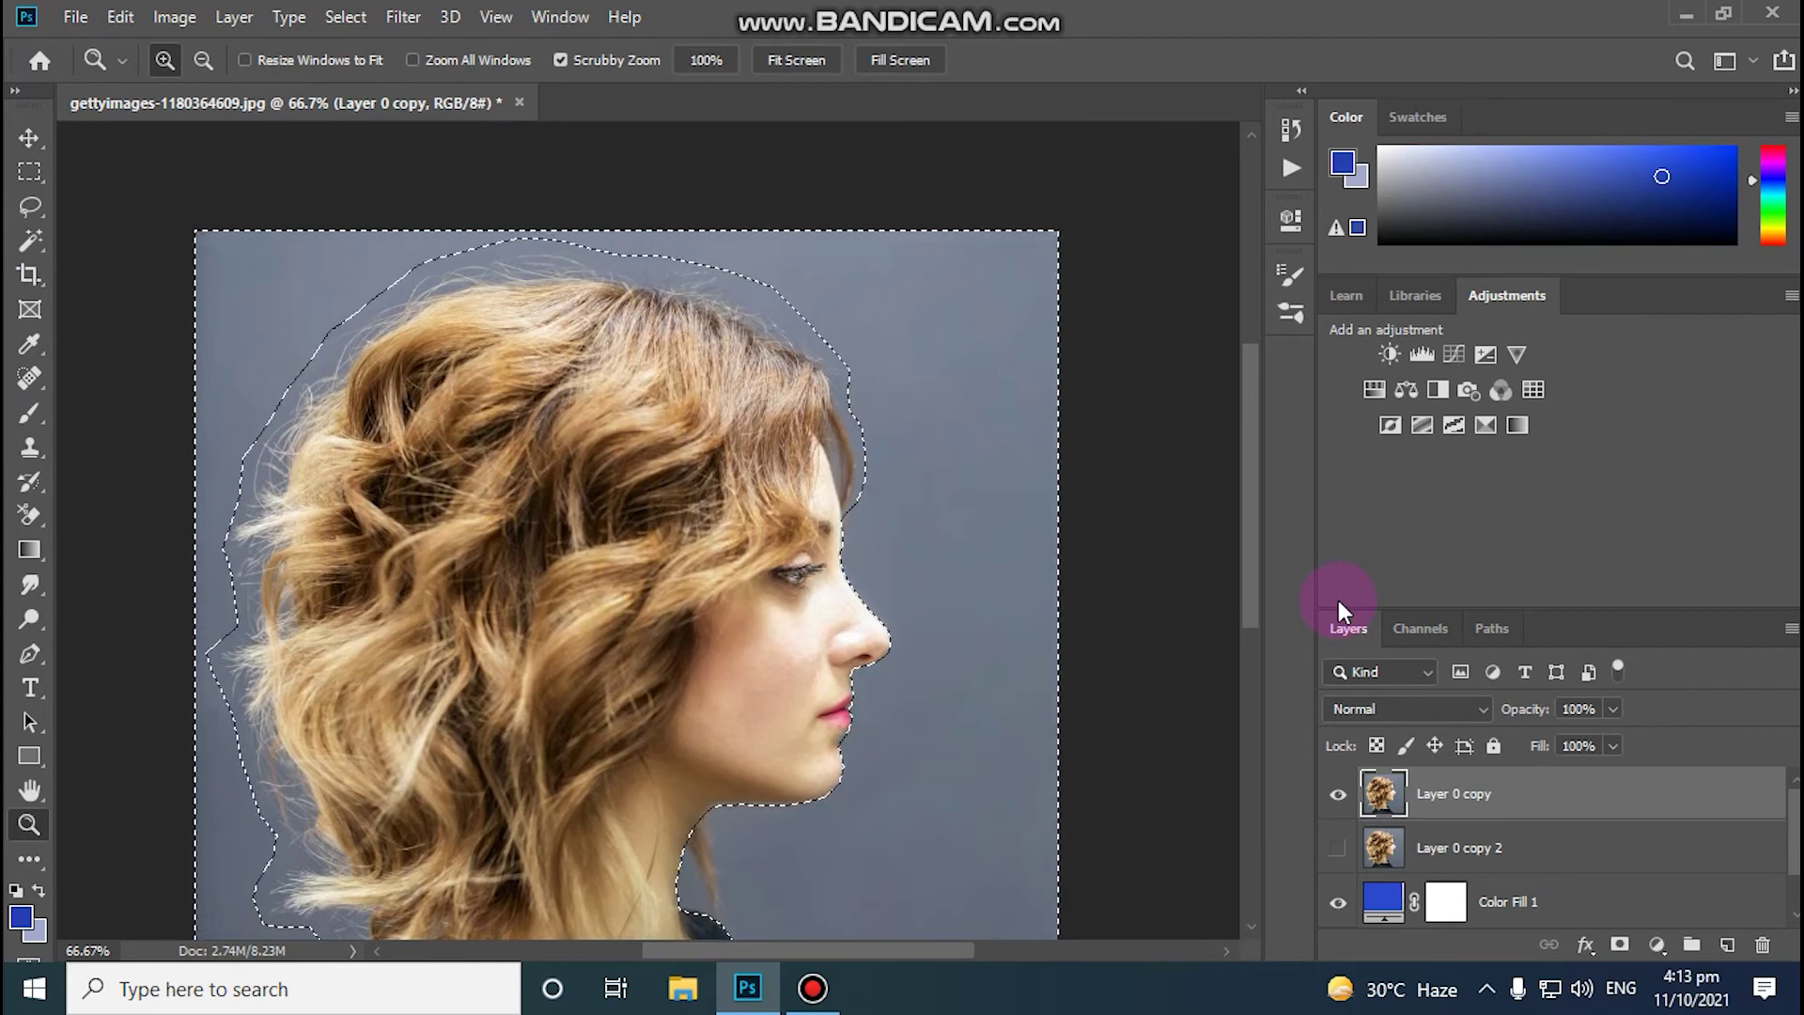
key("Delete")
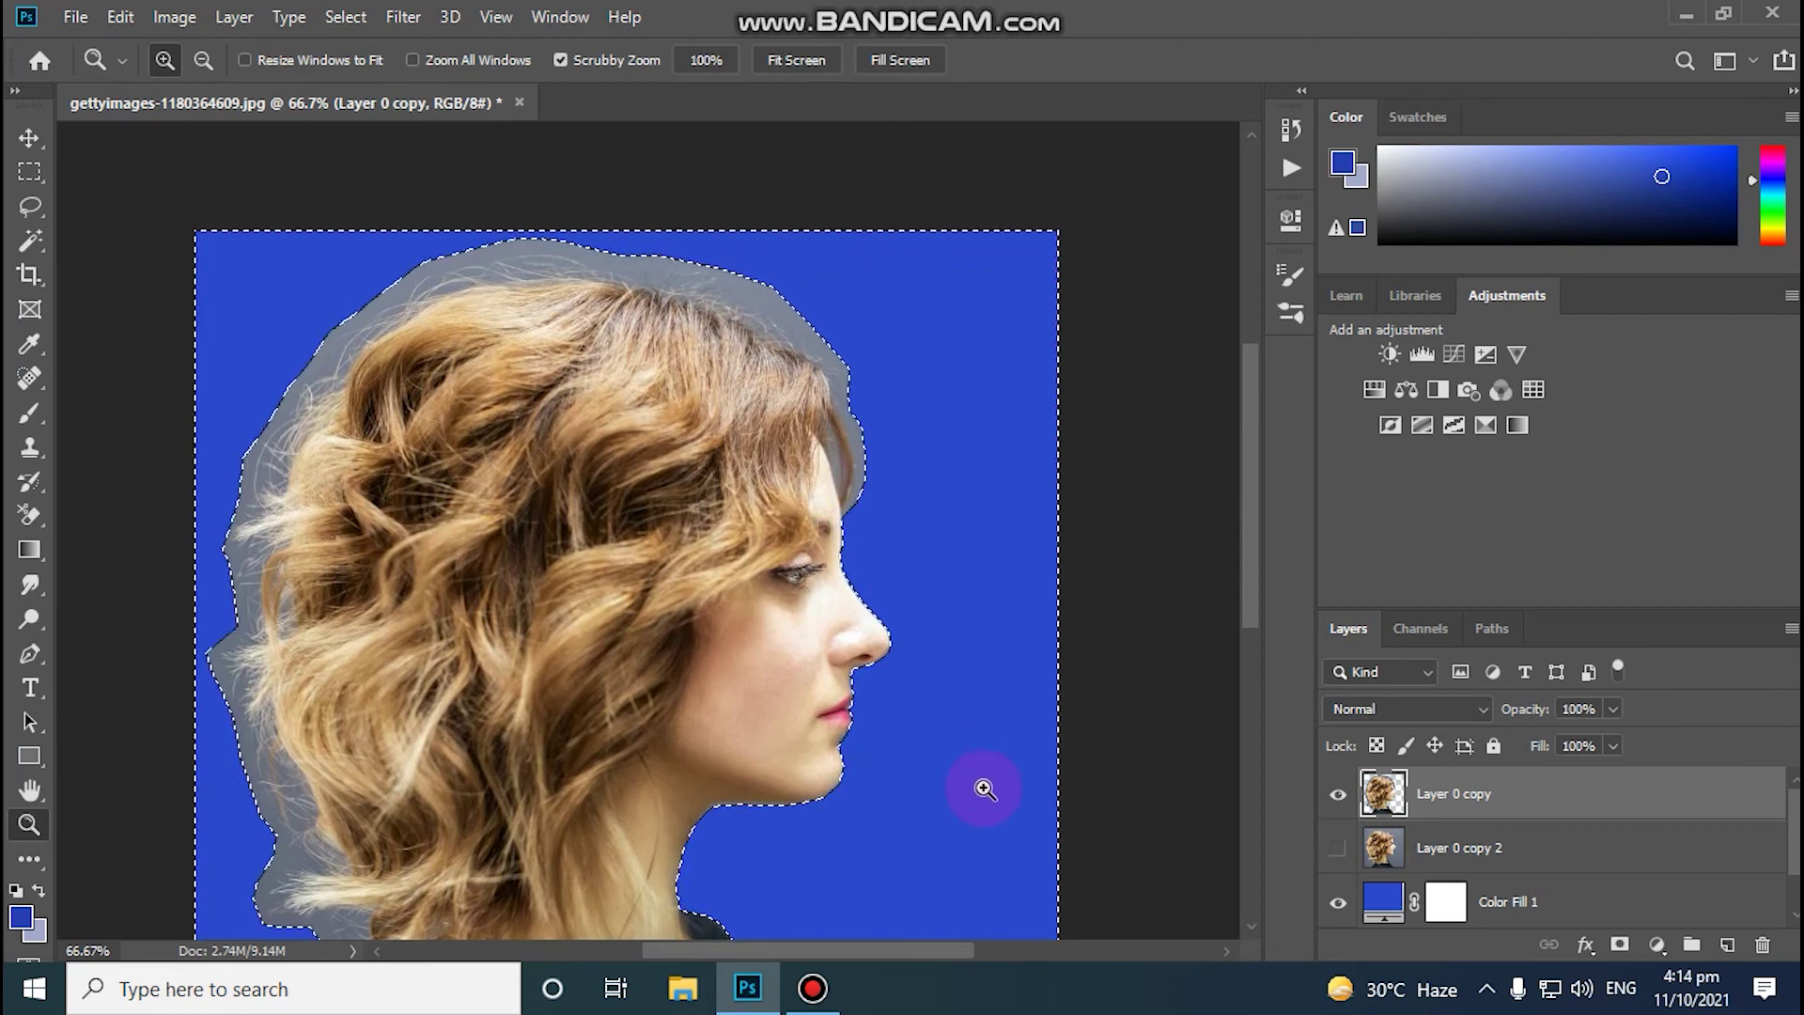
left_click(334, 18)
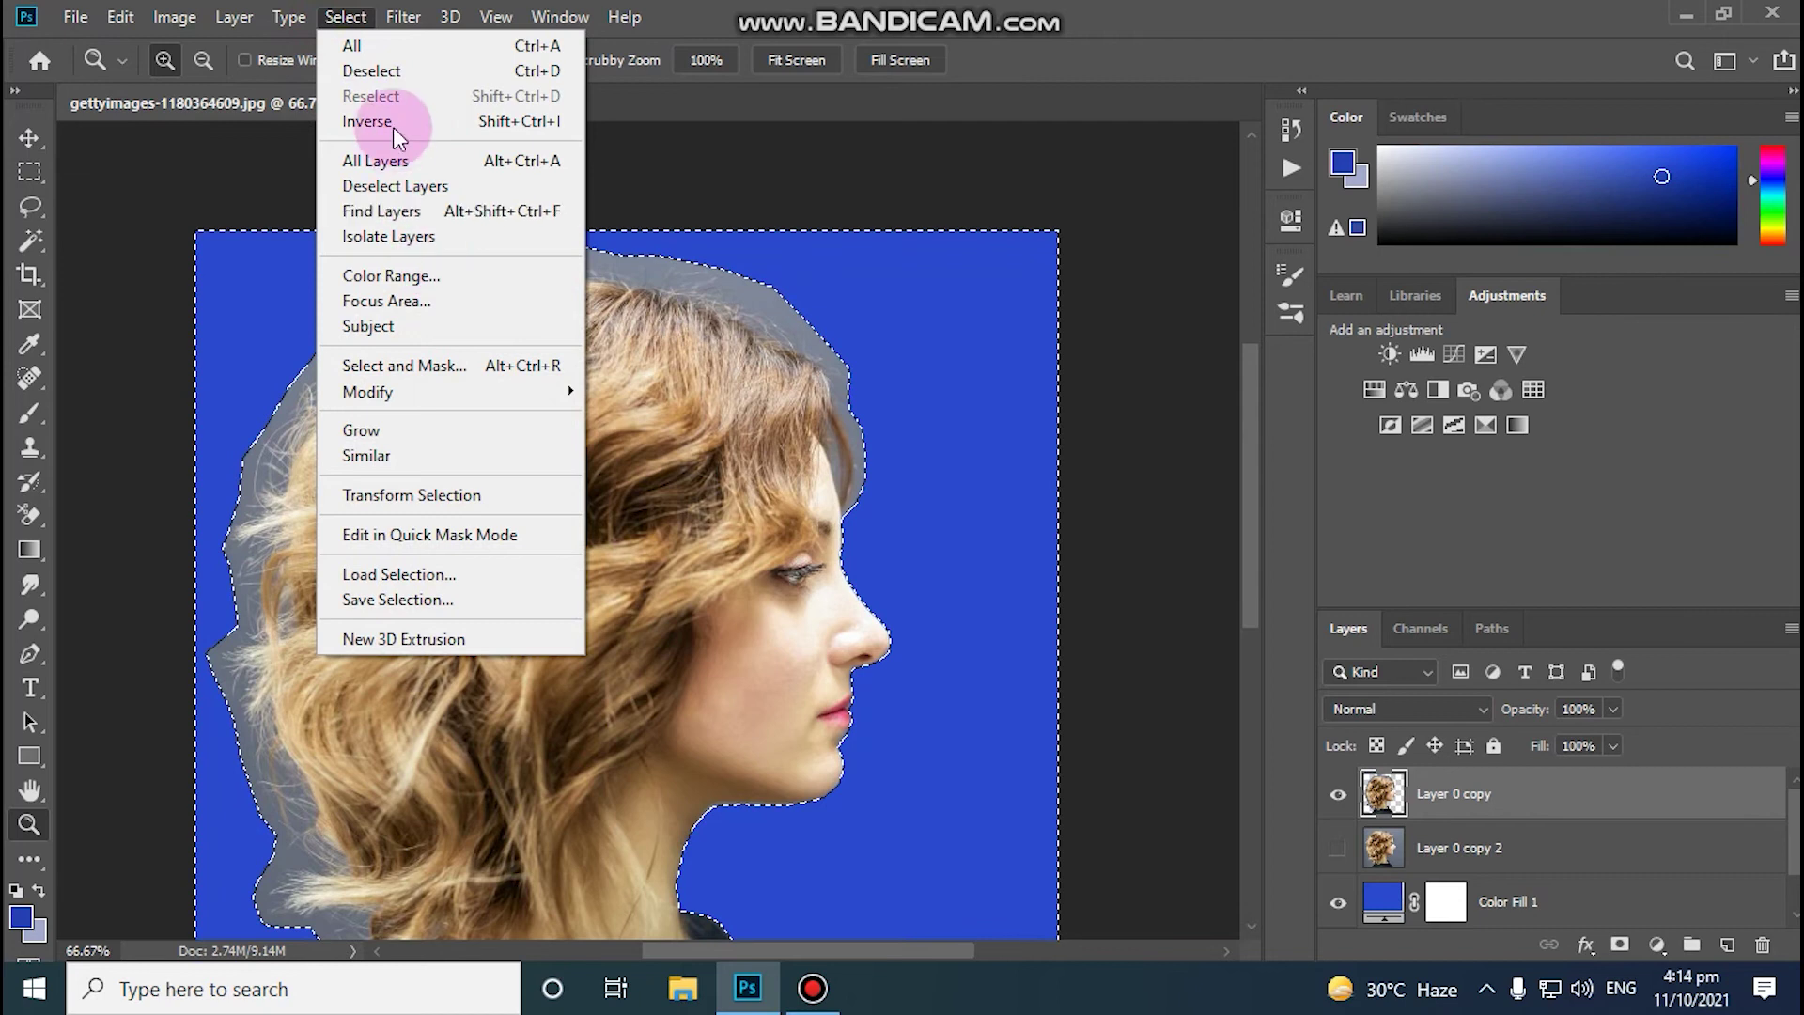
left_click(366, 63)
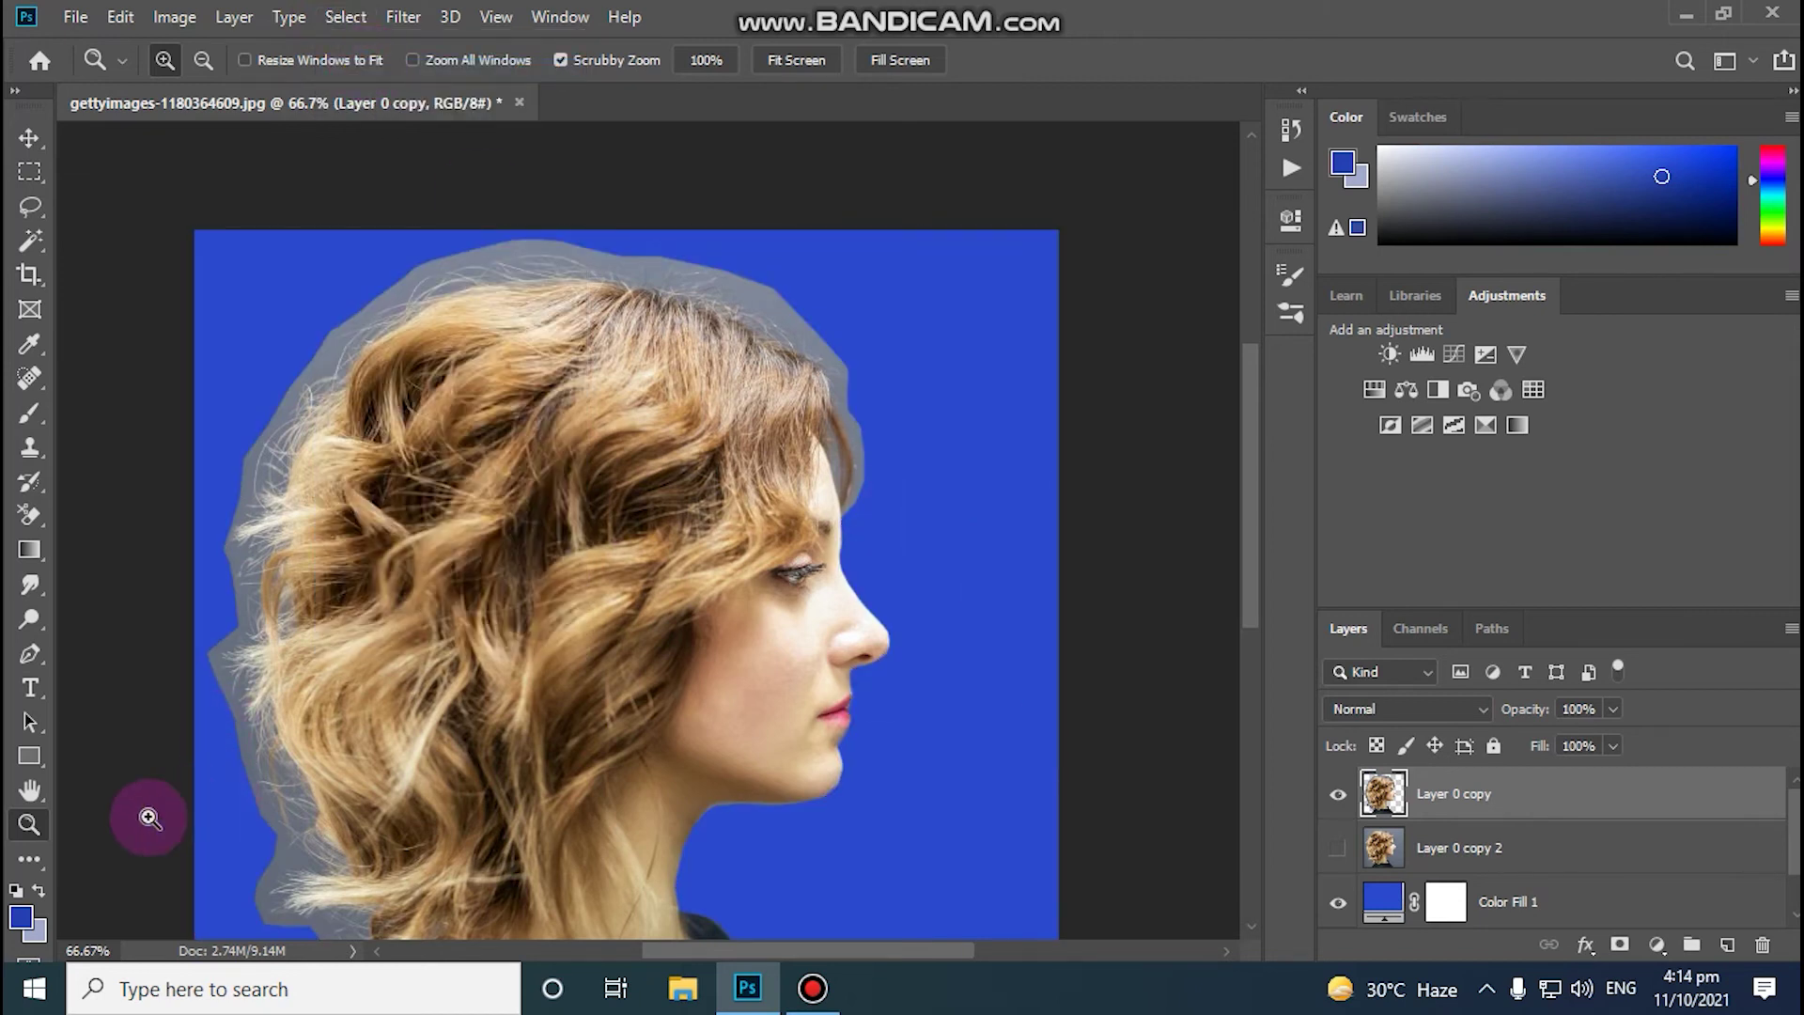
Step: Try erasing the grey fringe around the top and back of the hair with the Background Eraser at 47% tolerance
left_click(36, 517)
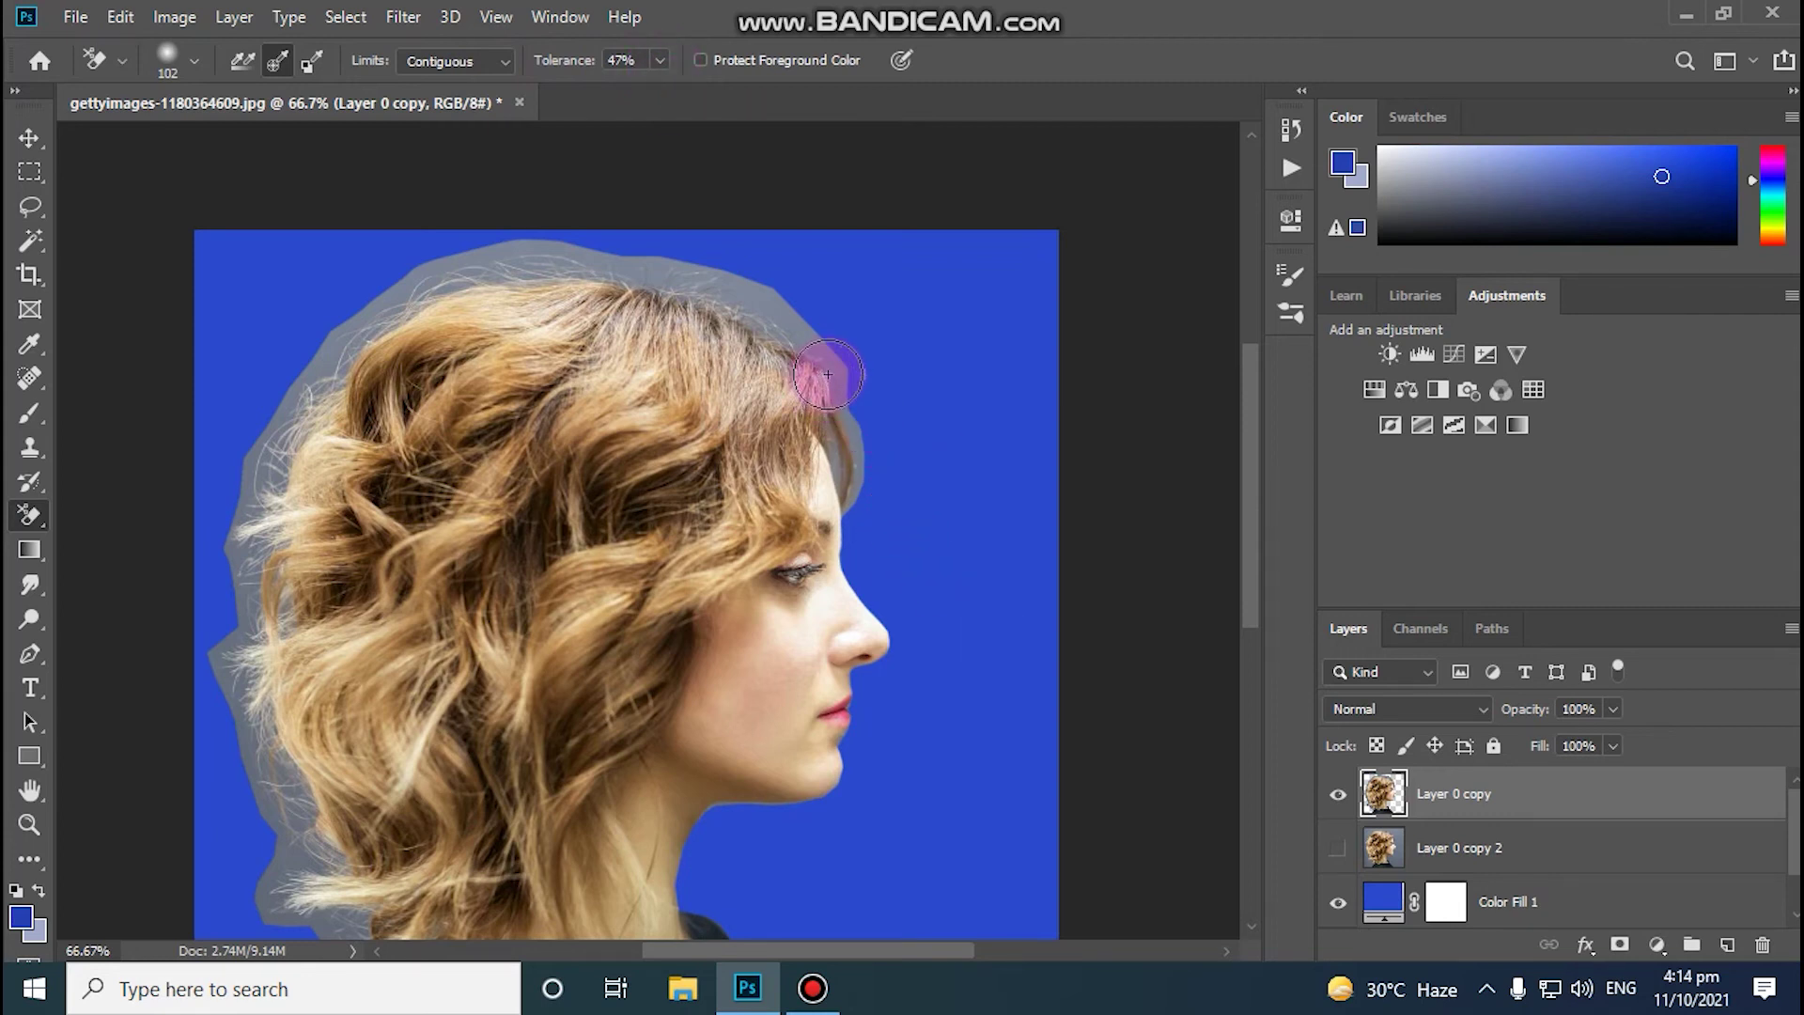
left_click_drag(825, 369, 702, 265)
mouse_move(490, 220)
left_mouse_down()
mouse_move(731, 287)
mouse_move(545, 240)
mouse_move(459, 249)
mouse_move(436, 259)
mouse_move(481, 248)
mouse_move(371, 289)
mouse_move(290, 385)
mouse_move(329, 322)
mouse_move(287, 396)
mouse_move(389, 283)
mouse_move(306, 390)
mouse_move(262, 509)
mouse_move(255, 489)
mouse_move(216, 652)
mouse_move(230, 658)
mouse_move(202, 604)
mouse_move(233, 769)
left_mouse_up()
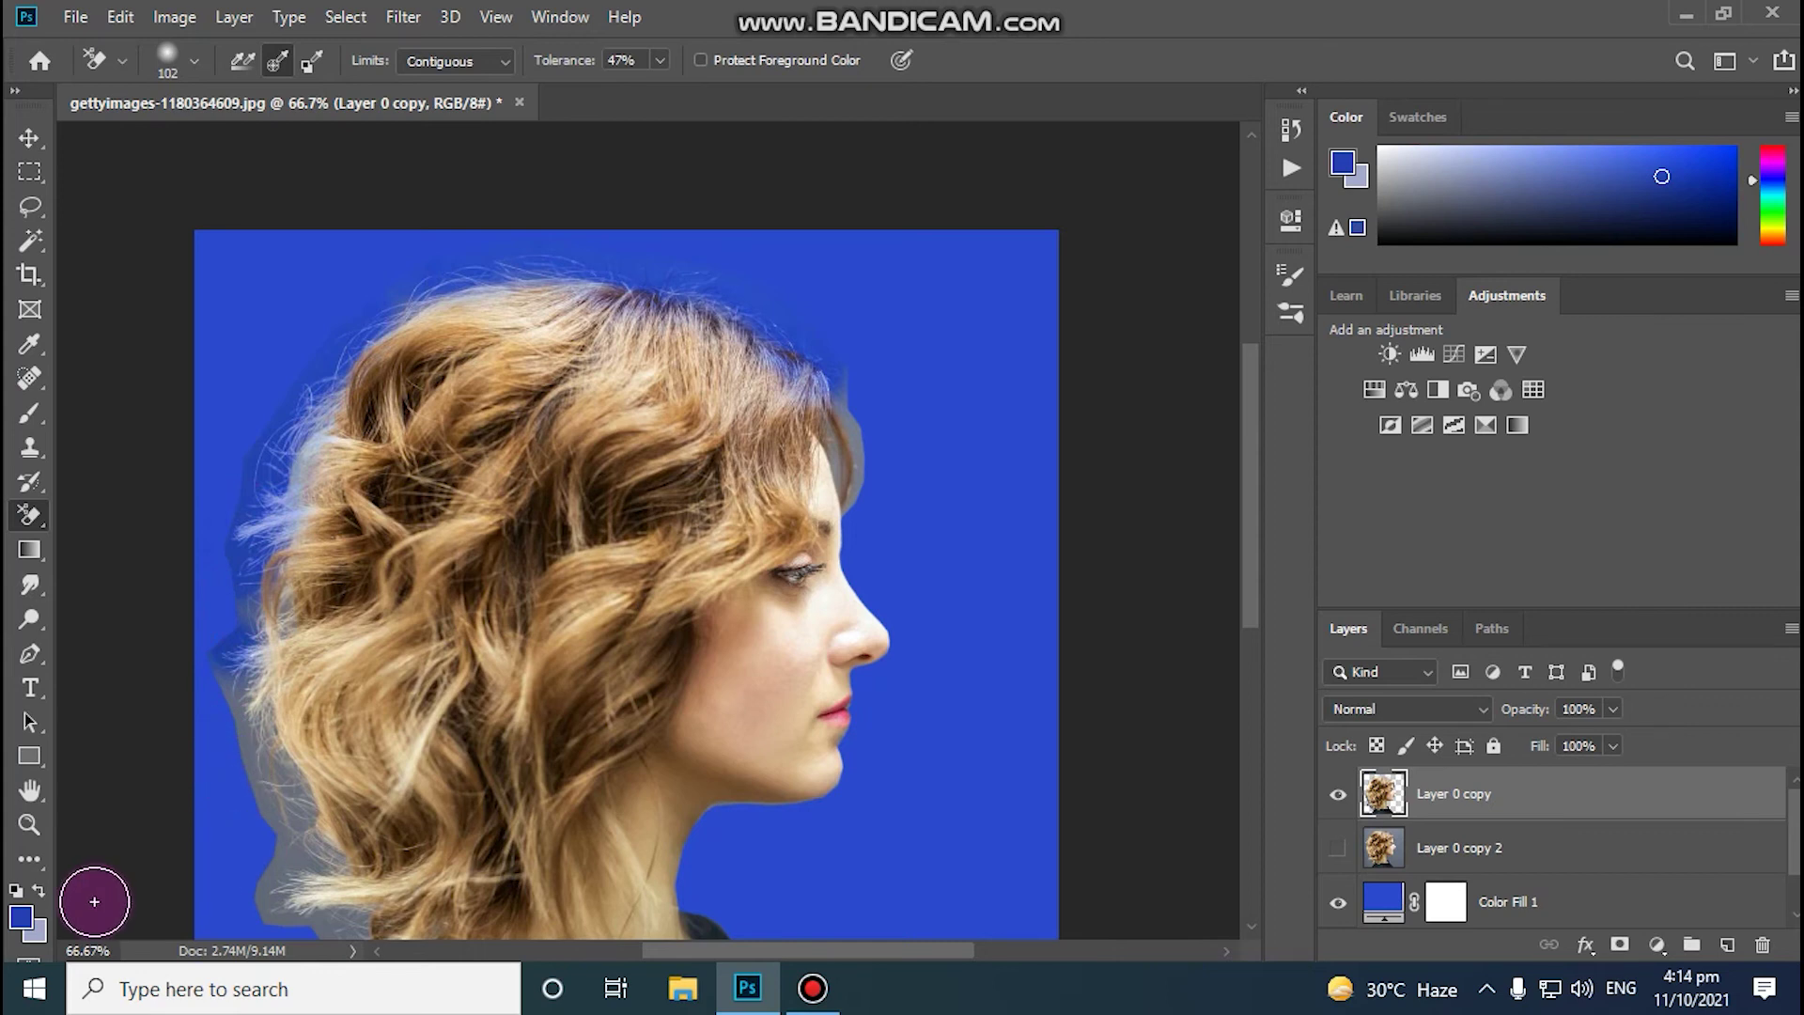
left_click(28, 823)
left_click(654, 616)
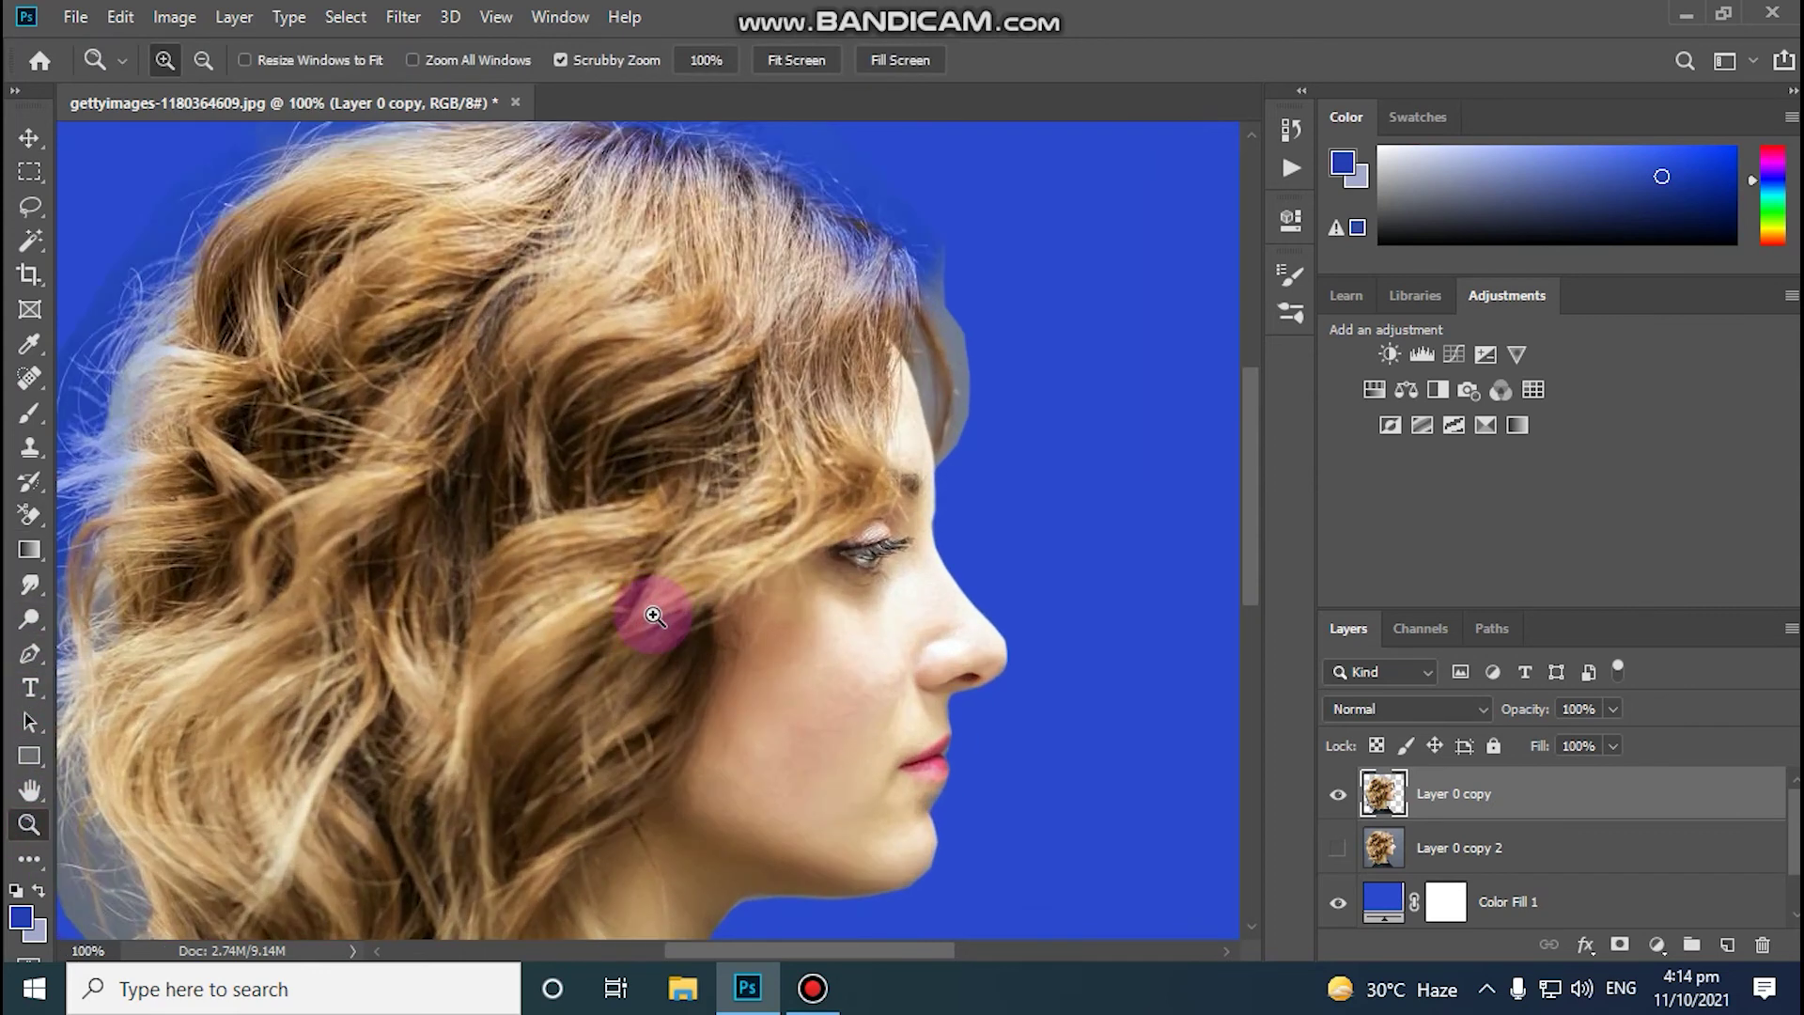
left_click(222, 97)
left_click(742, 632)
left_click(746, 632)
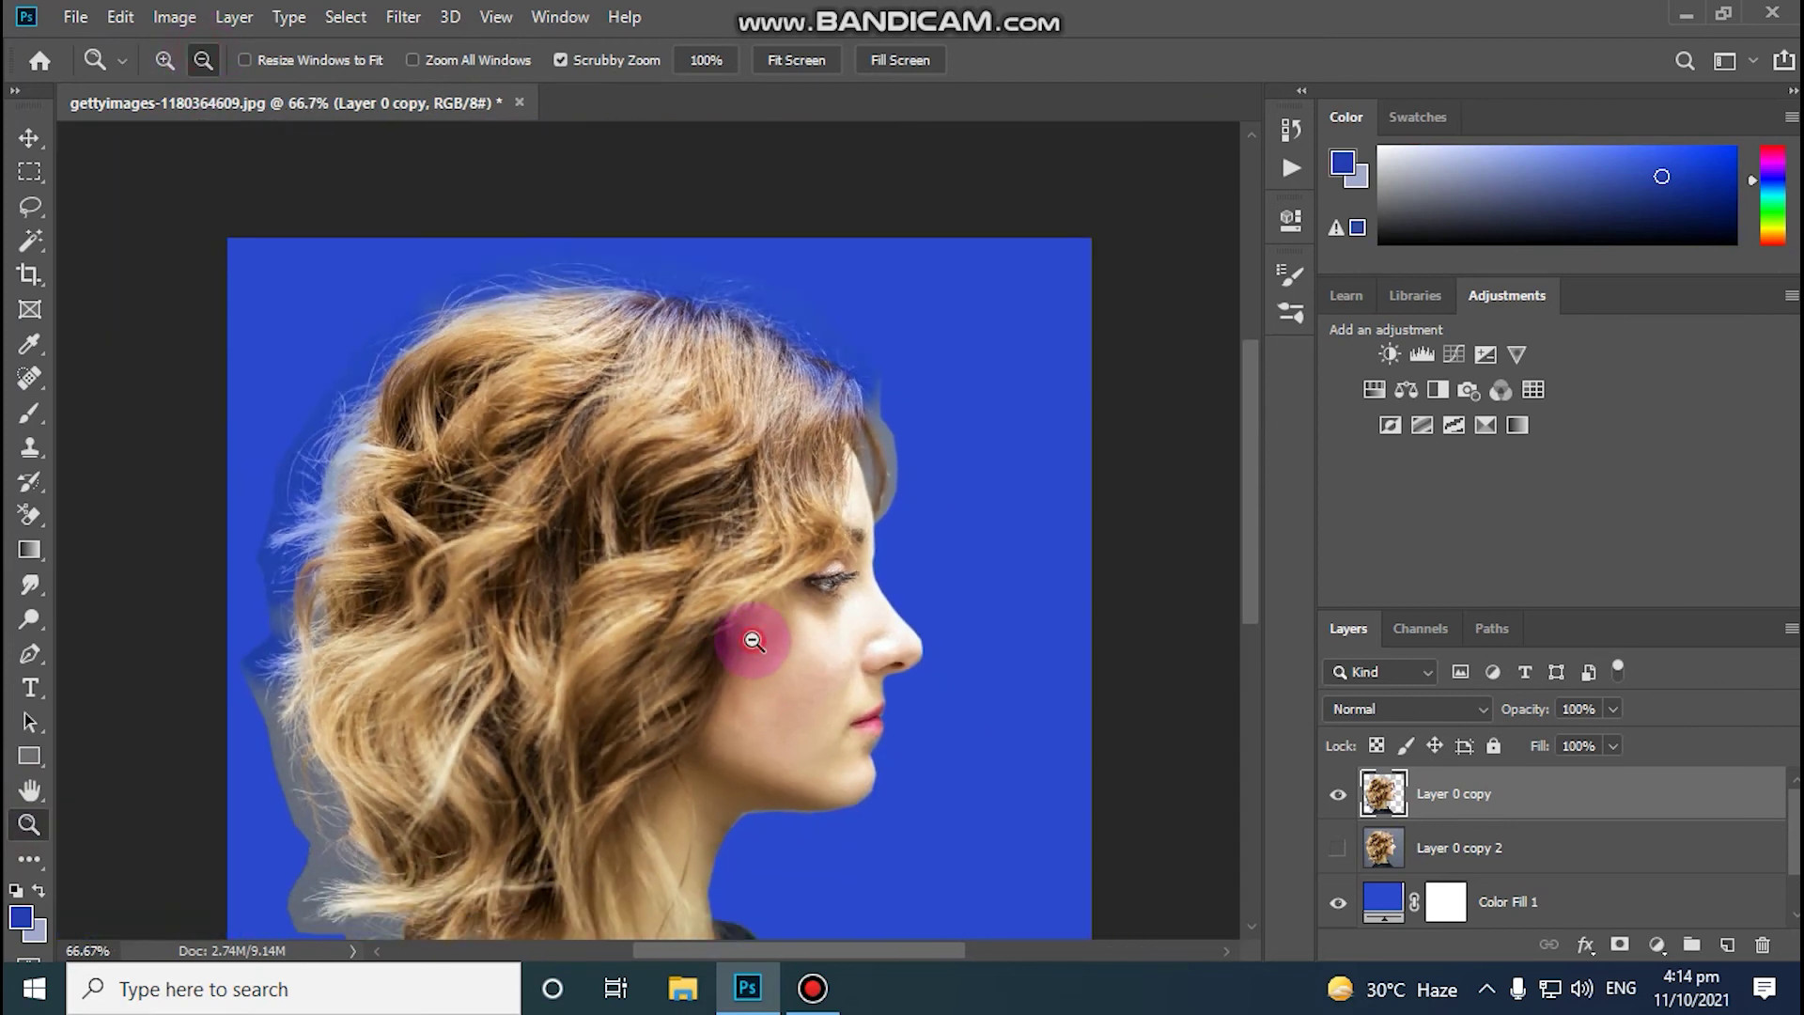
left_click(298, 642)
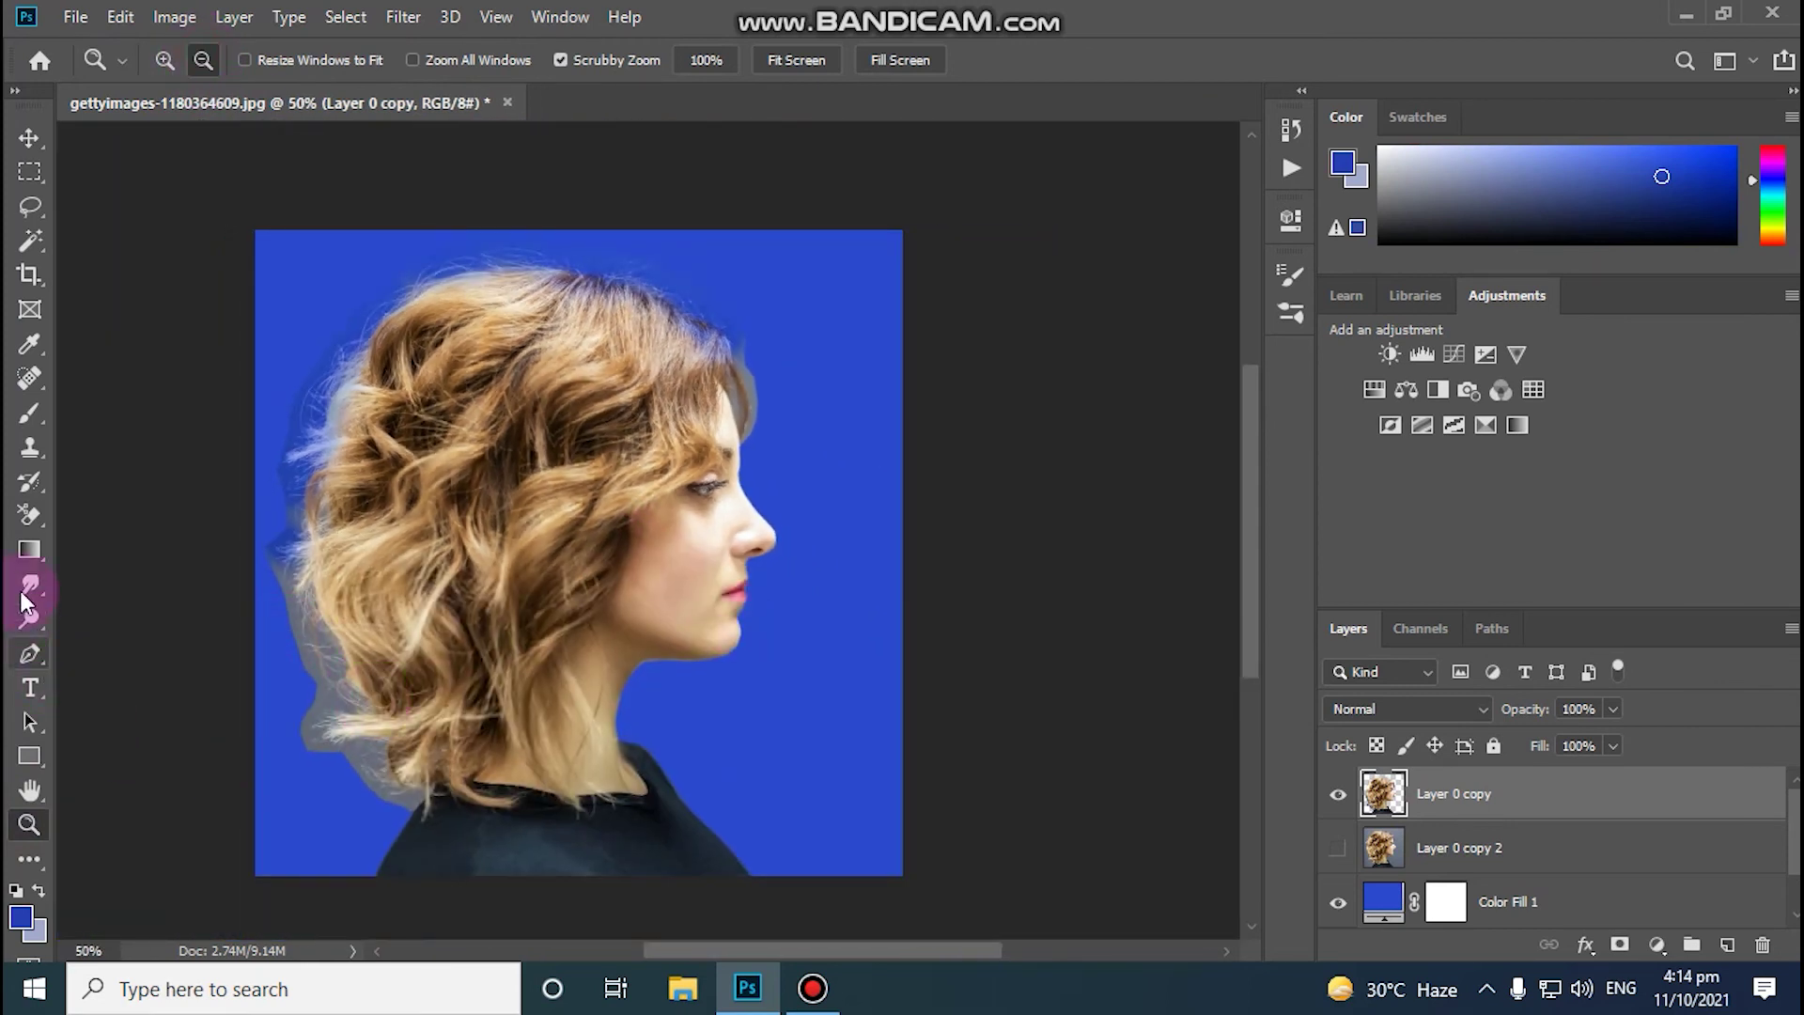
left_click(31, 515)
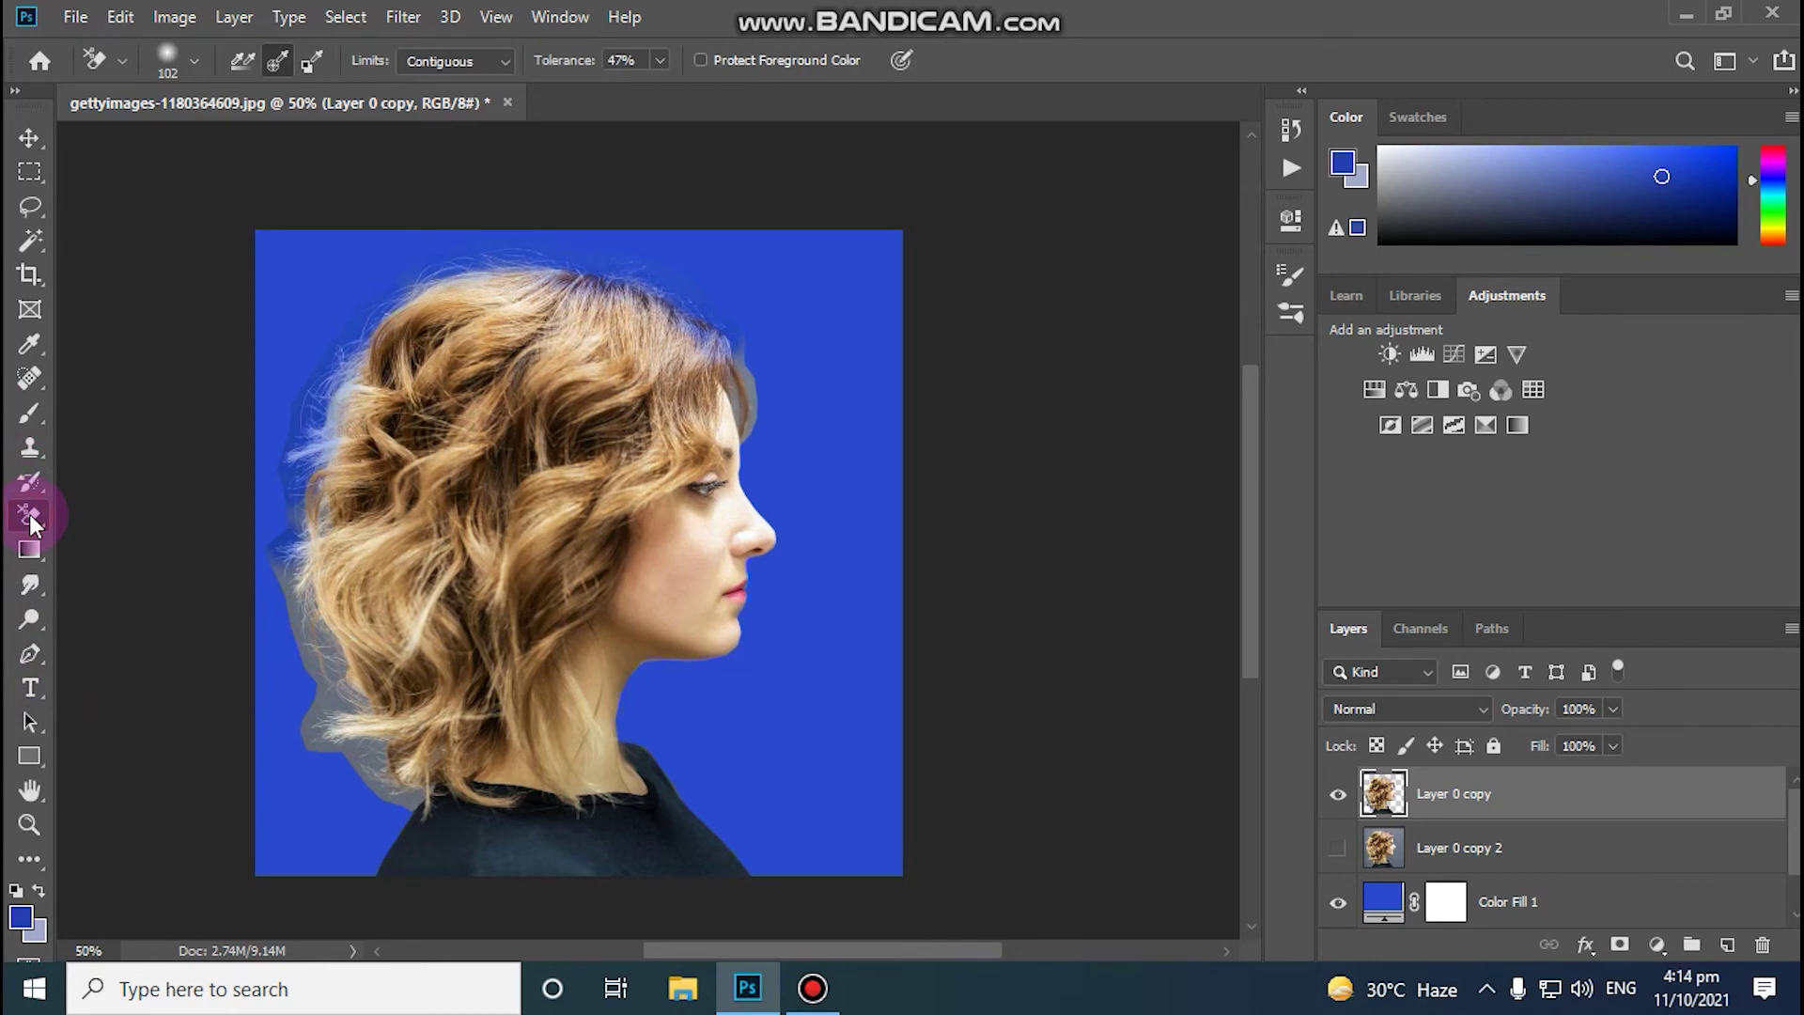
left_click_drag(344, 830, 391, 834)
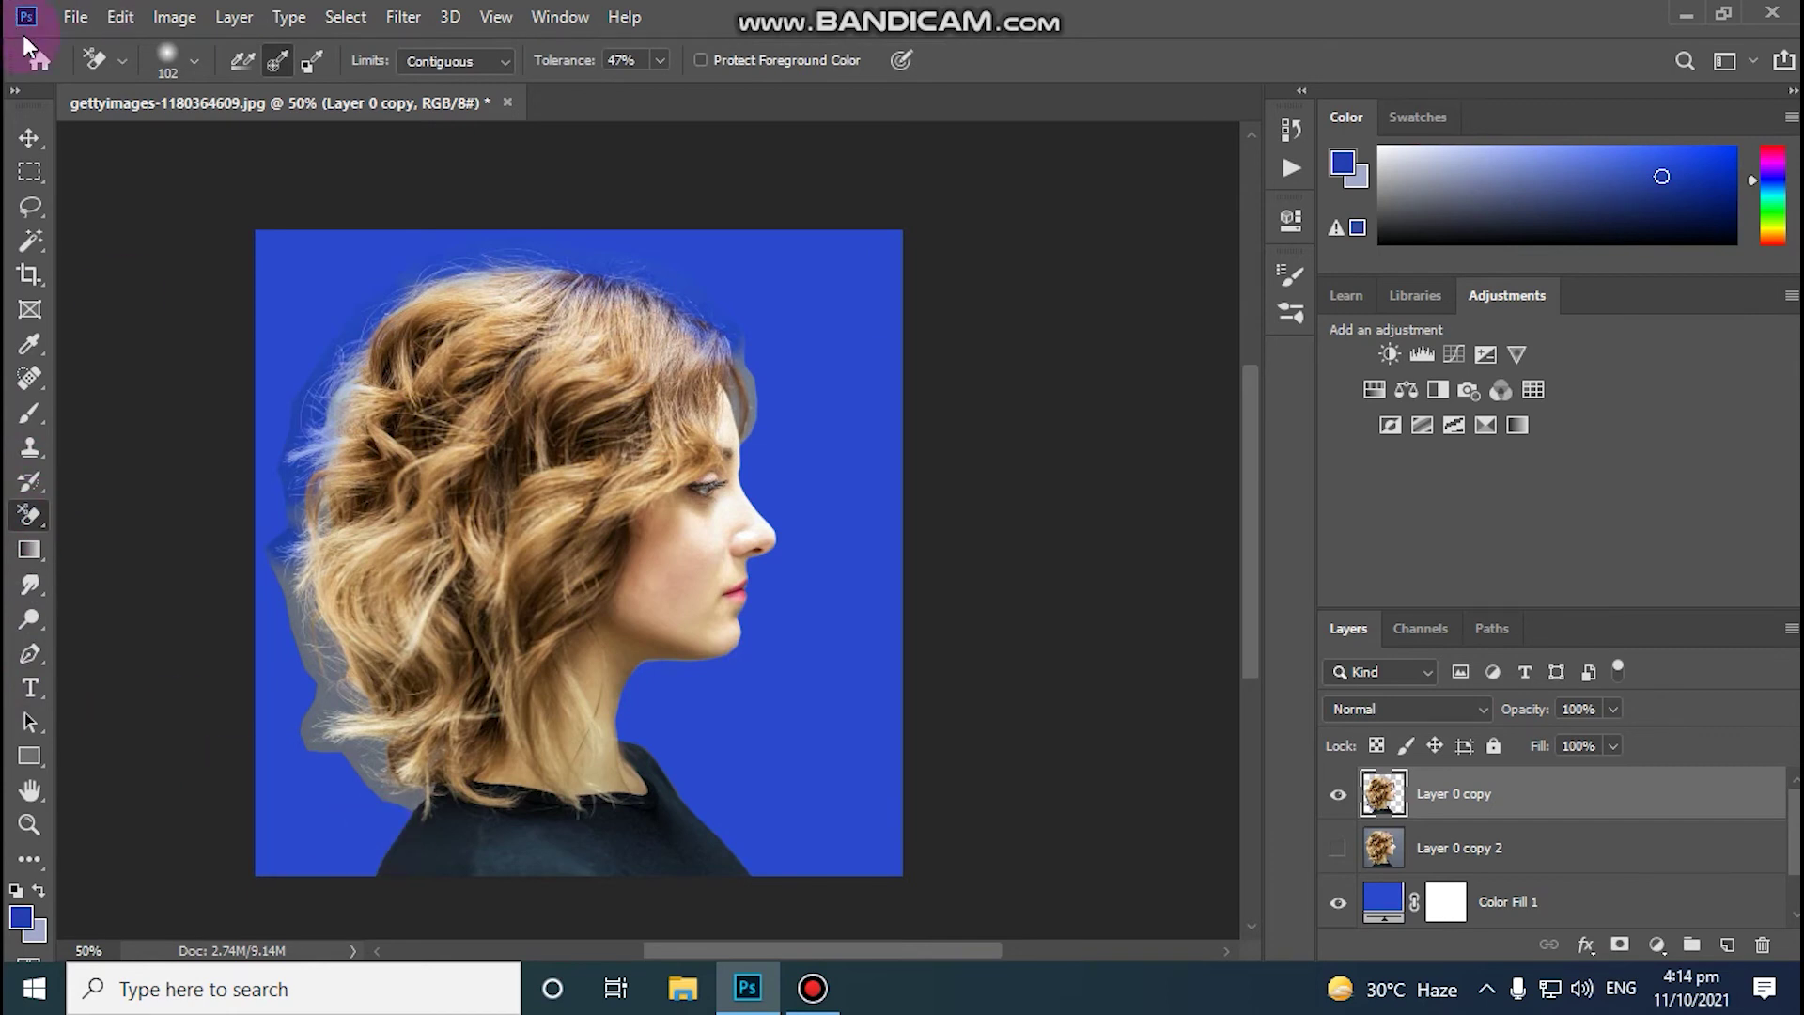
Step: Undo the Background Eraser strokes around the hair
left_click(115, 21)
left_click(188, 32)
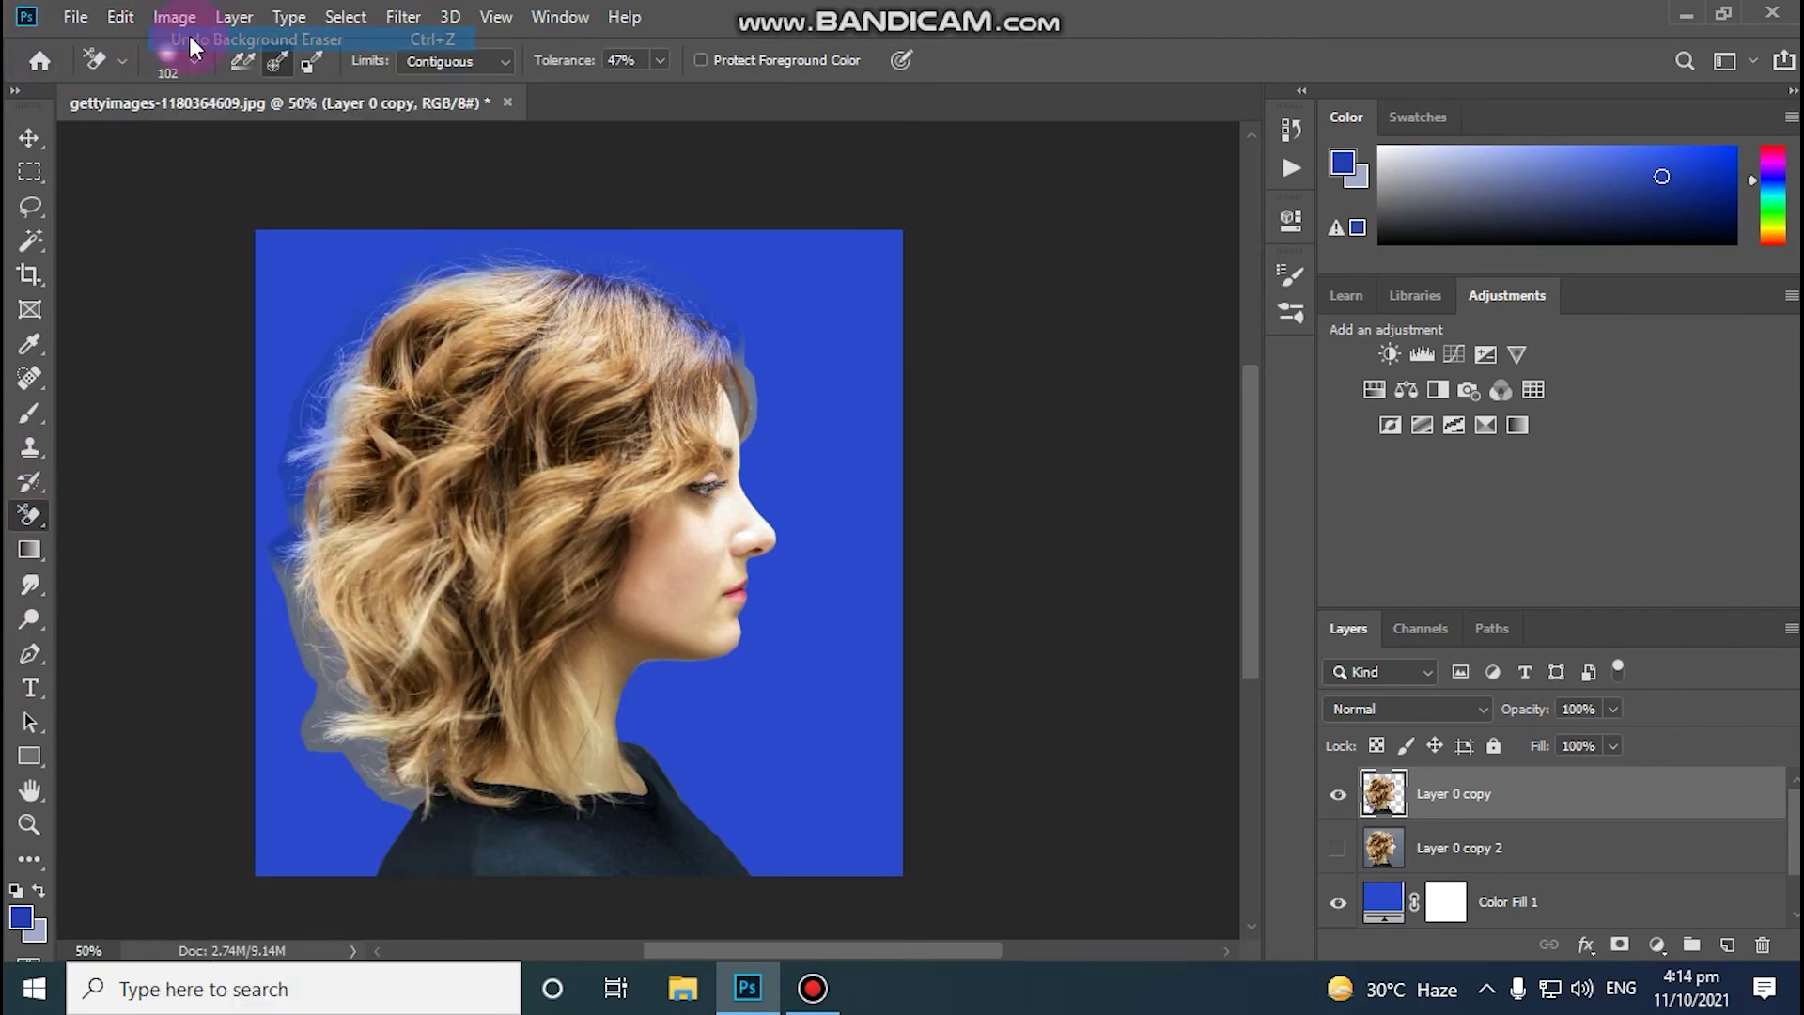
left_click(120, 17)
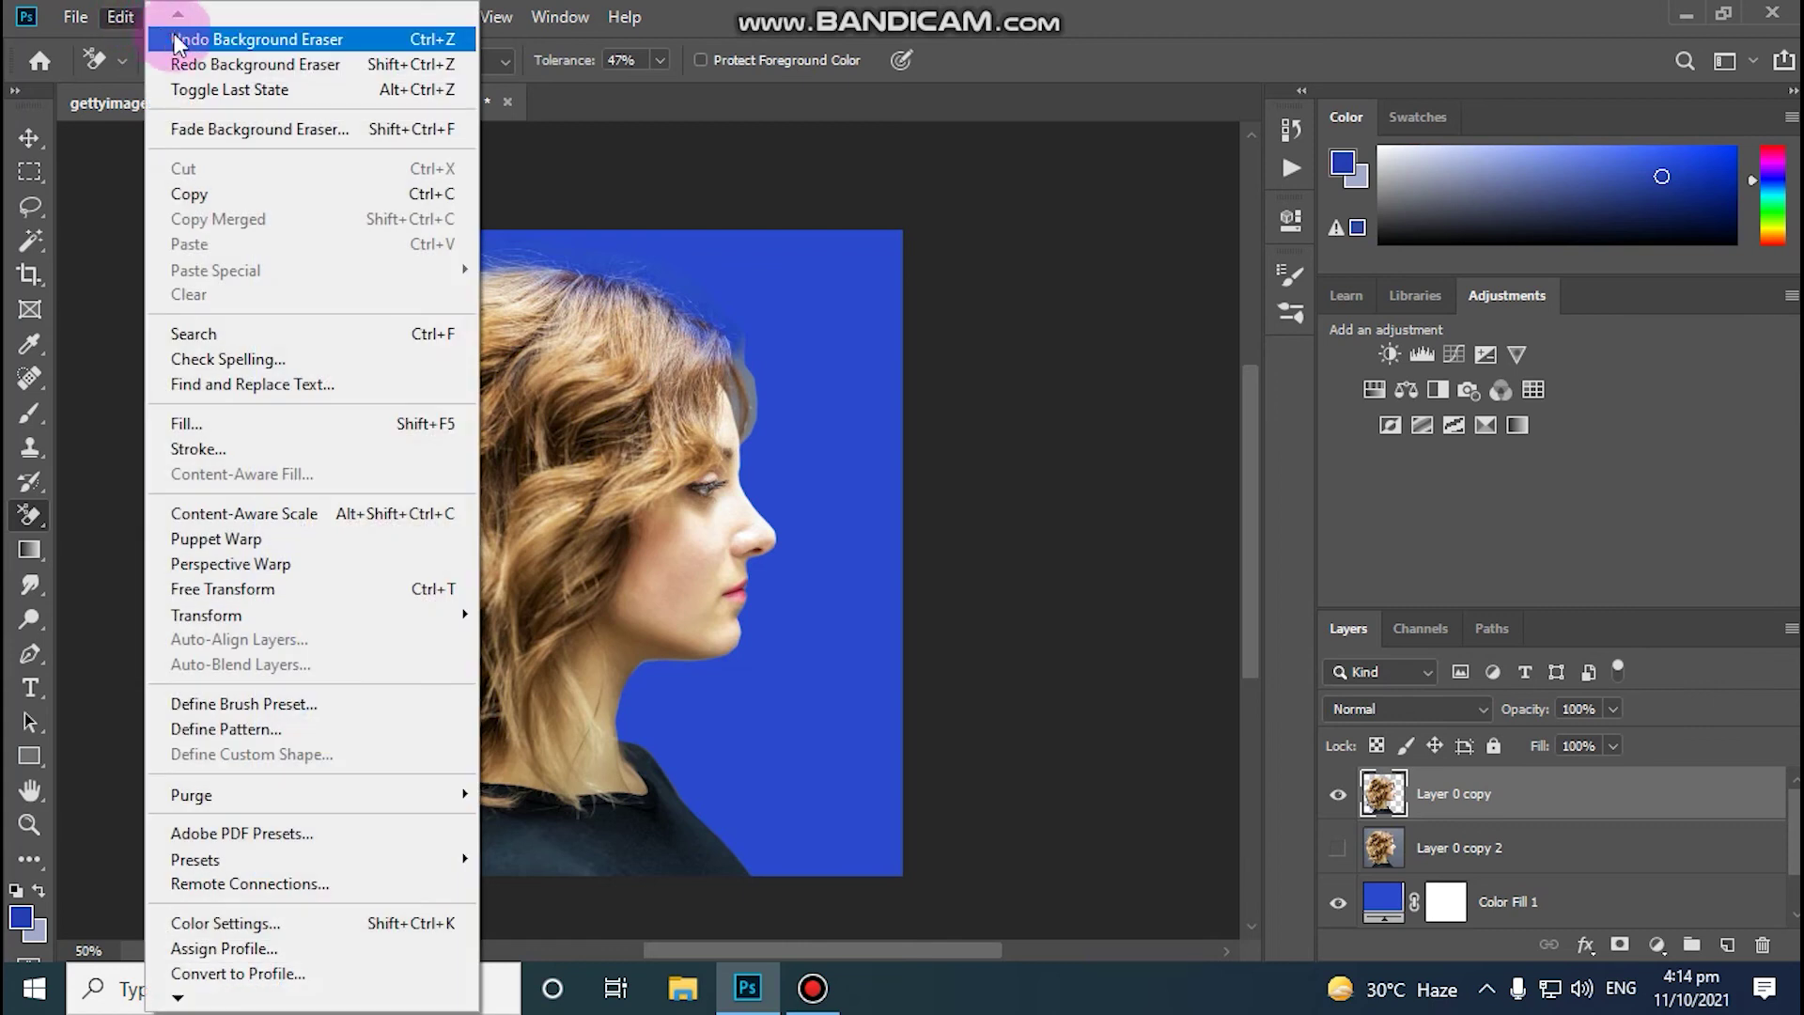
left_click(173, 35)
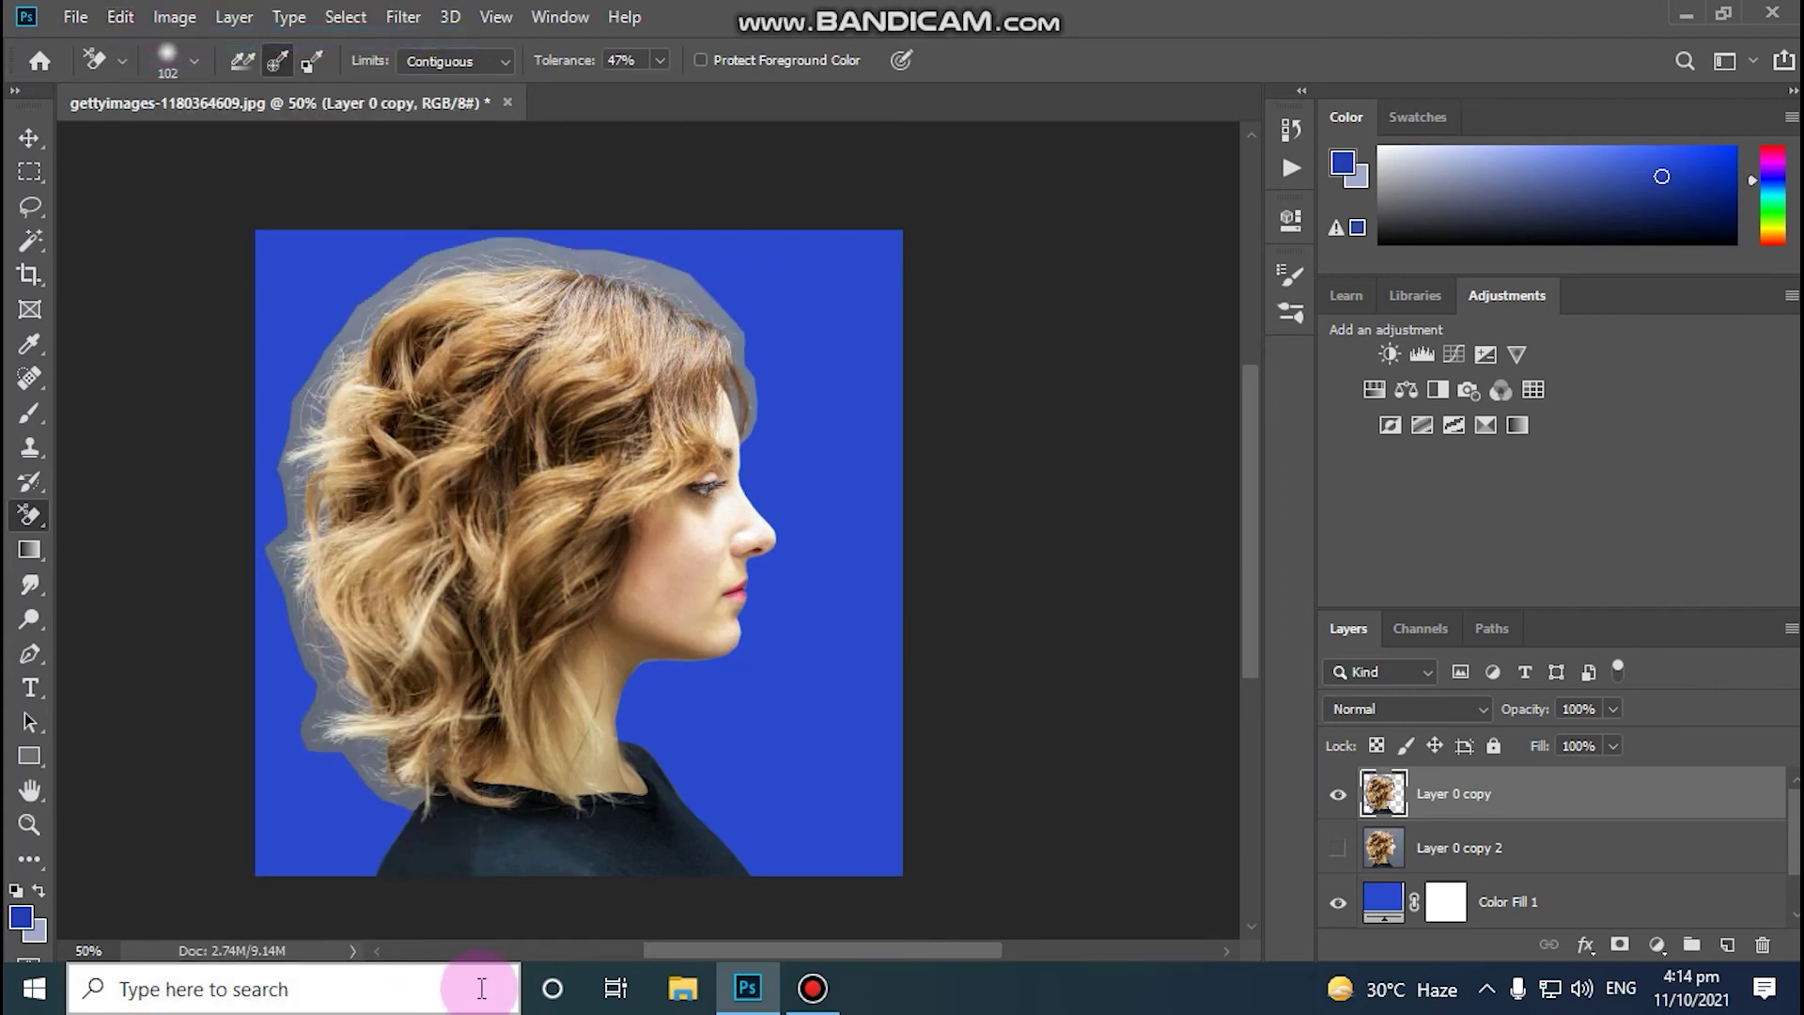
Step: Set the Background Eraser tolerance to 41% and erase the grey fringe around the hair from the nape to the forehead
left_click(661, 62)
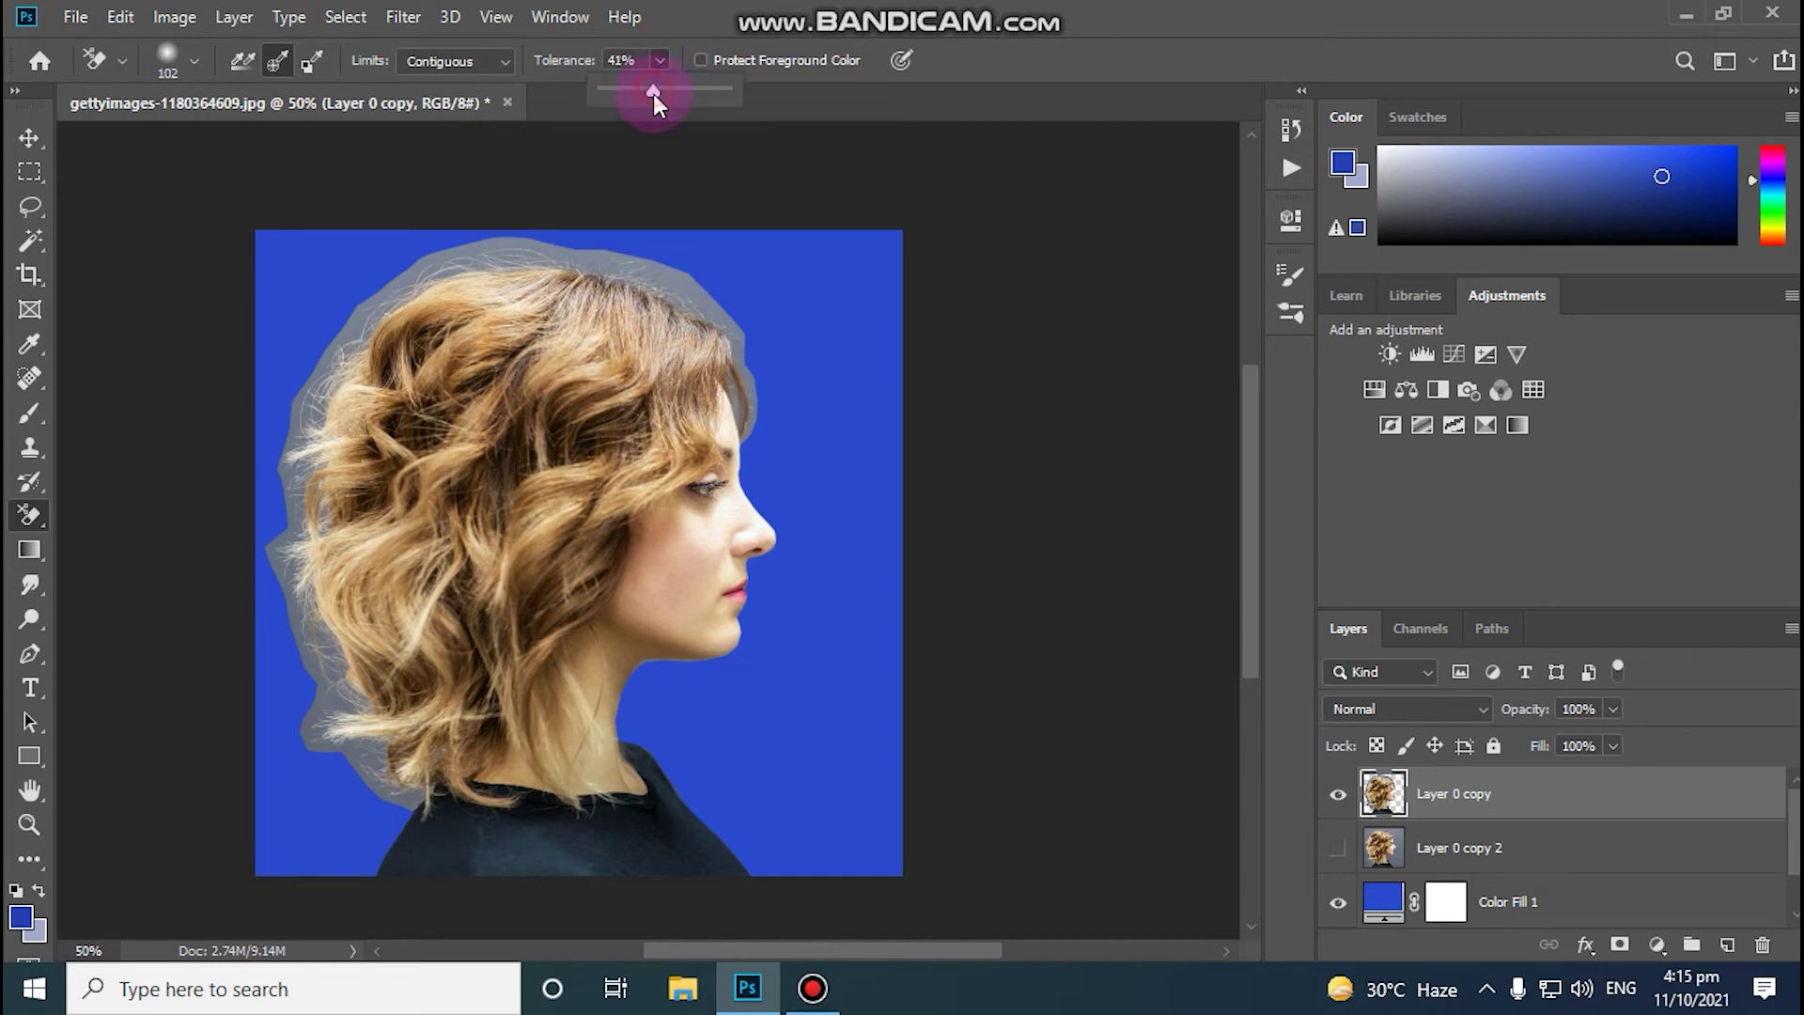
left_click(368, 831)
mouse_move(377, 805)
left_mouse_down()
mouse_move(367, 760)
mouse_move(395, 818)
mouse_move(327, 734)
mouse_move(328, 803)
mouse_move(304, 722)
mouse_move(296, 741)
mouse_move(309, 696)
mouse_move(326, 721)
mouse_move(321, 639)
mouse_move(280, 594)
mouse_move(282, 612)
mouse_move(300, 579)
mouse_move(273, 547)
mouse_move(259, 569)
mouse_move(324, 476)
mouse_move(304, 519)
mouse_move(296, 436)
mouse_move(283, 474)
mouse_move(316, 383)
mouse_move(307, 473)
mouse_move(307, 406)
mouse_move(288, 416)
mouse_move(377, 405)
mouse_move(321, 366)
mouse_move(350, 296)
mouse_move(349, 349)
mouse_move(359, 320)
mouse_move(223, 465)
mouse_move(277, 373)
mouse_move(363, 269)
mouse_move(339, 354)
mouse_move(344, 324)
mouse_move(407, 269)
mouse_move(418, 283)
mouse_move(458, 260)
mouse_move(531, 268)
mouse_move(515, 261)
mouse_move(612, 287)
mouse_move(452, 214)
mouse_move(675, 292)
mouse_move(652, 270)
mouse_move(733, 326)
mouse_move(674, 278)
mouse_move(711, 306)
mouse_move(700, 287)
mouse_move(654, 256)
mouse_move(735, 323)
mouse_move(749, 420)
mouse_move(747, 334)
mouse_move(745, 428)
mouse_move(759, 341)
left_mouse_up()
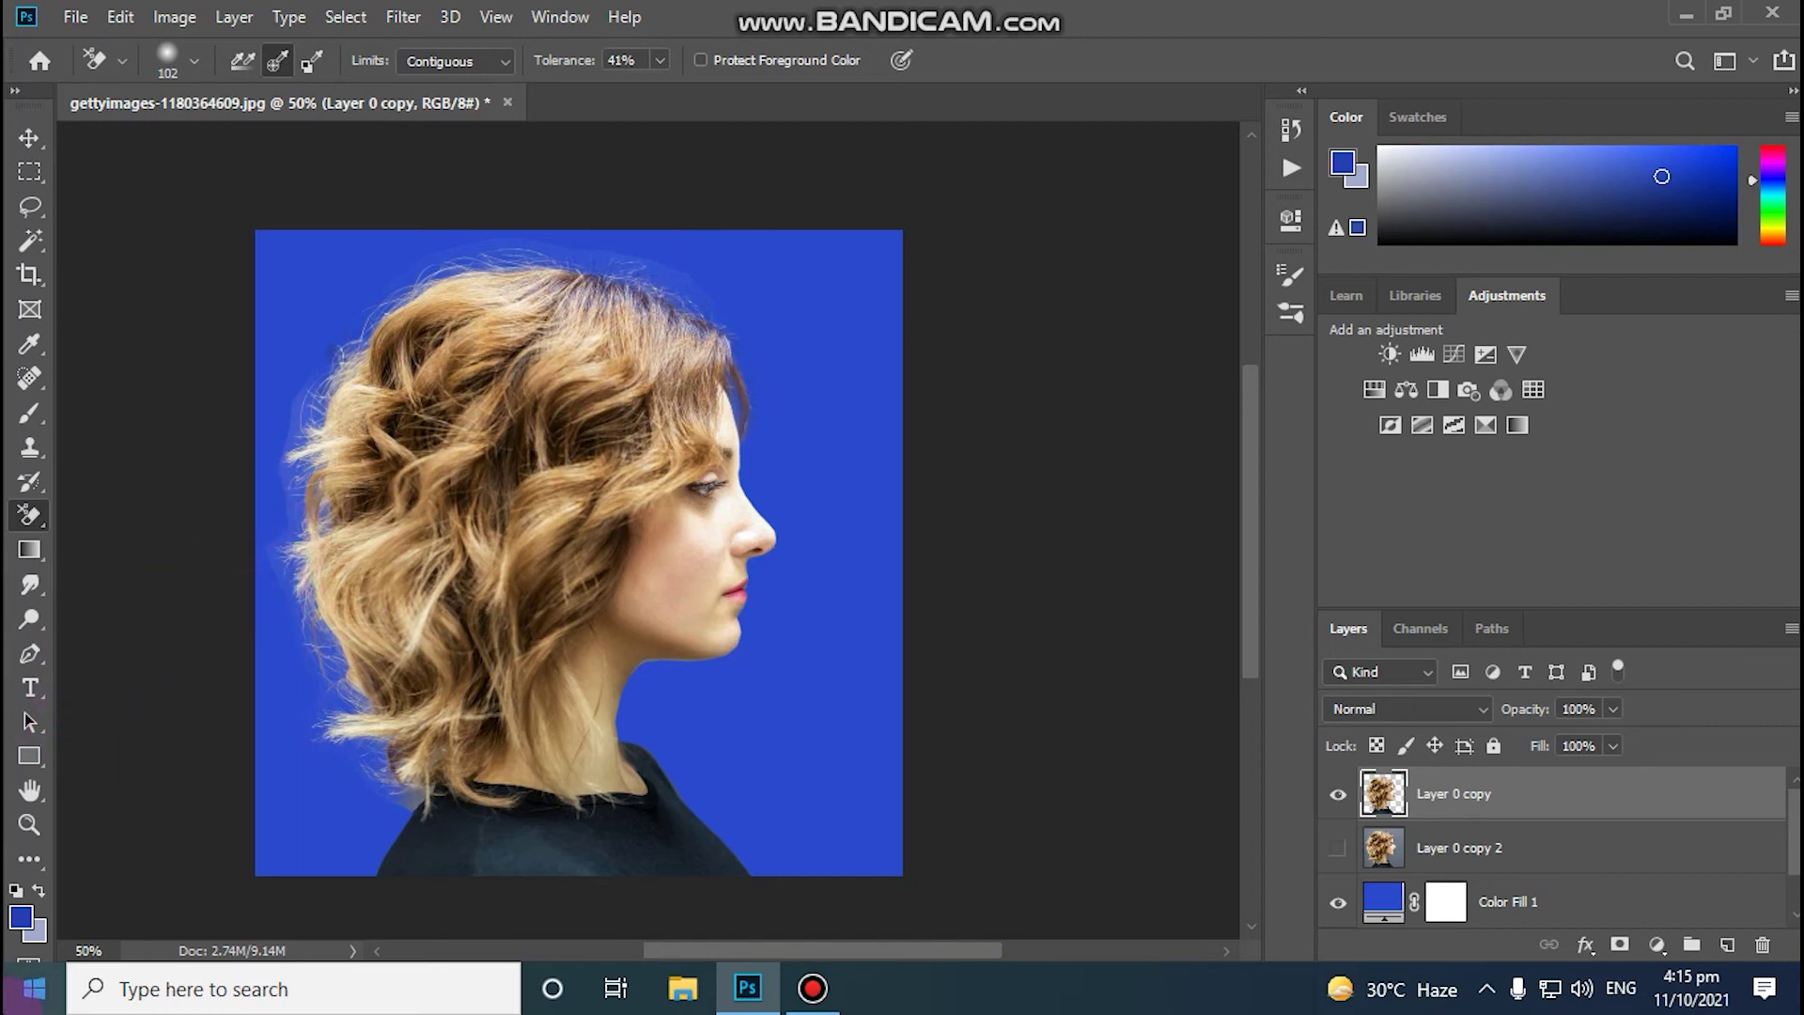
Step: Set the background colour to #b4b9c6 by sampling the fringe at the back edge of the hair
left_click(37, 930)
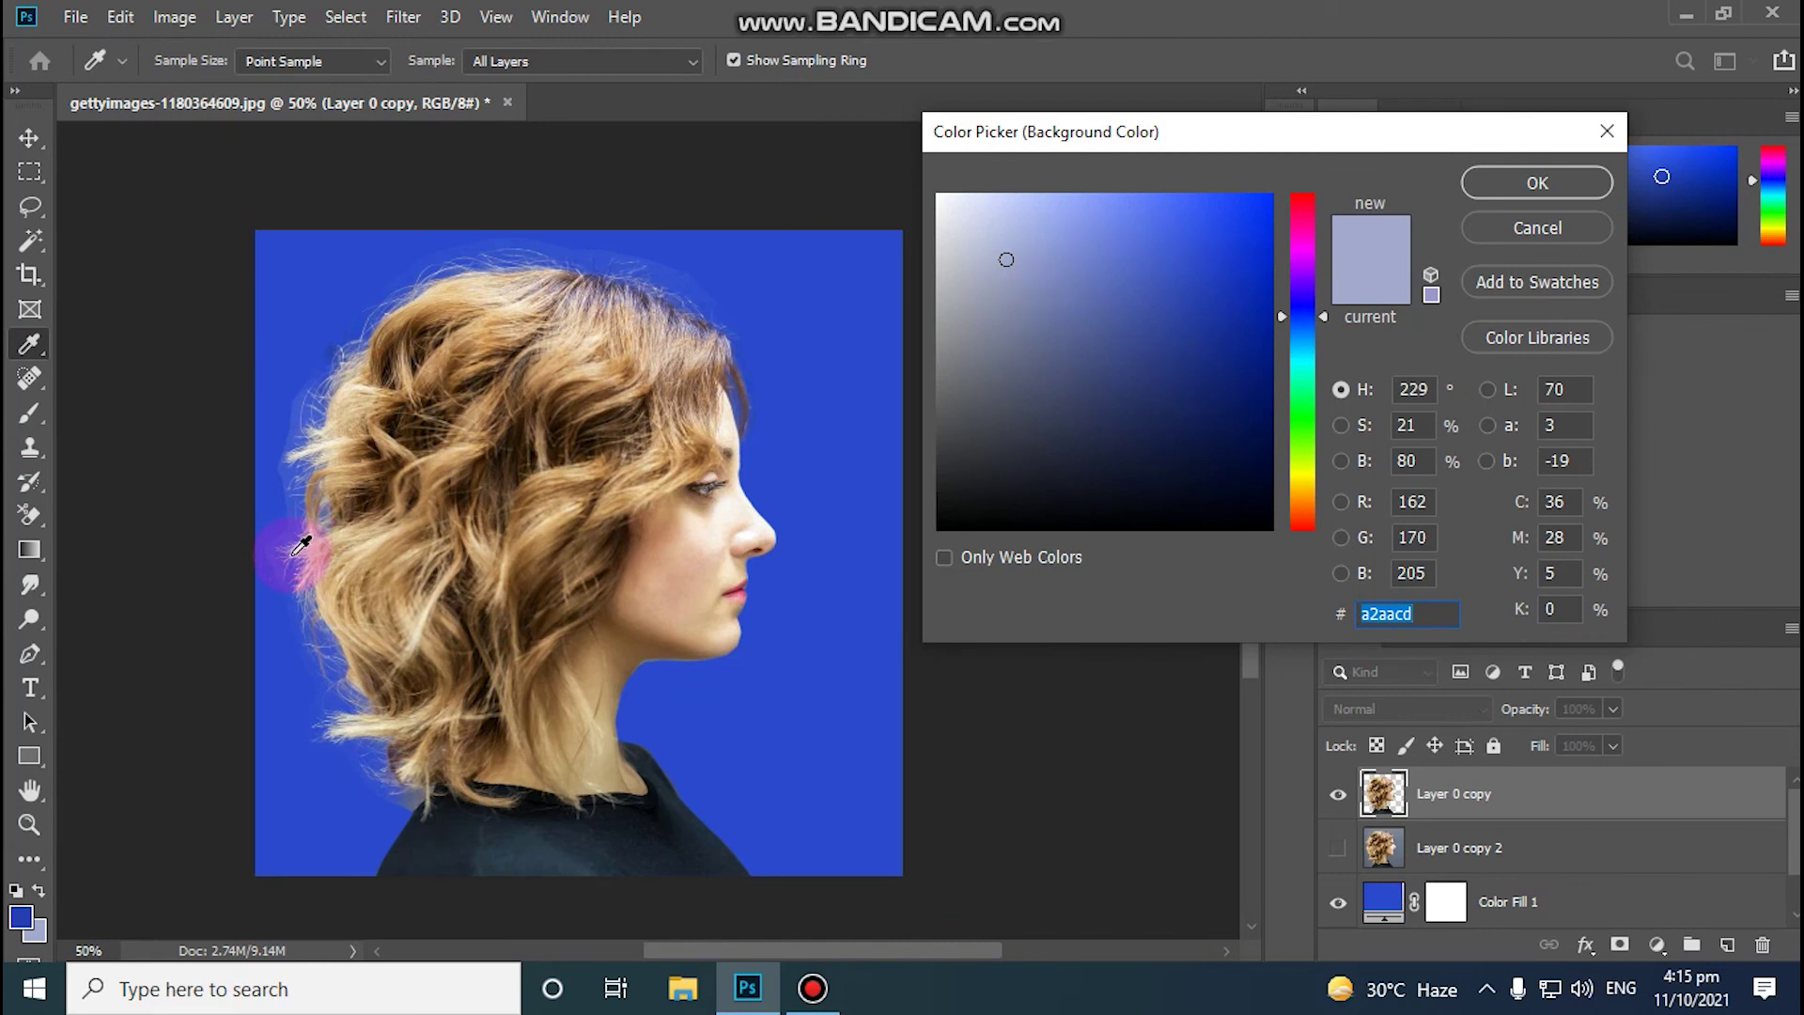
left_click(295, 553)
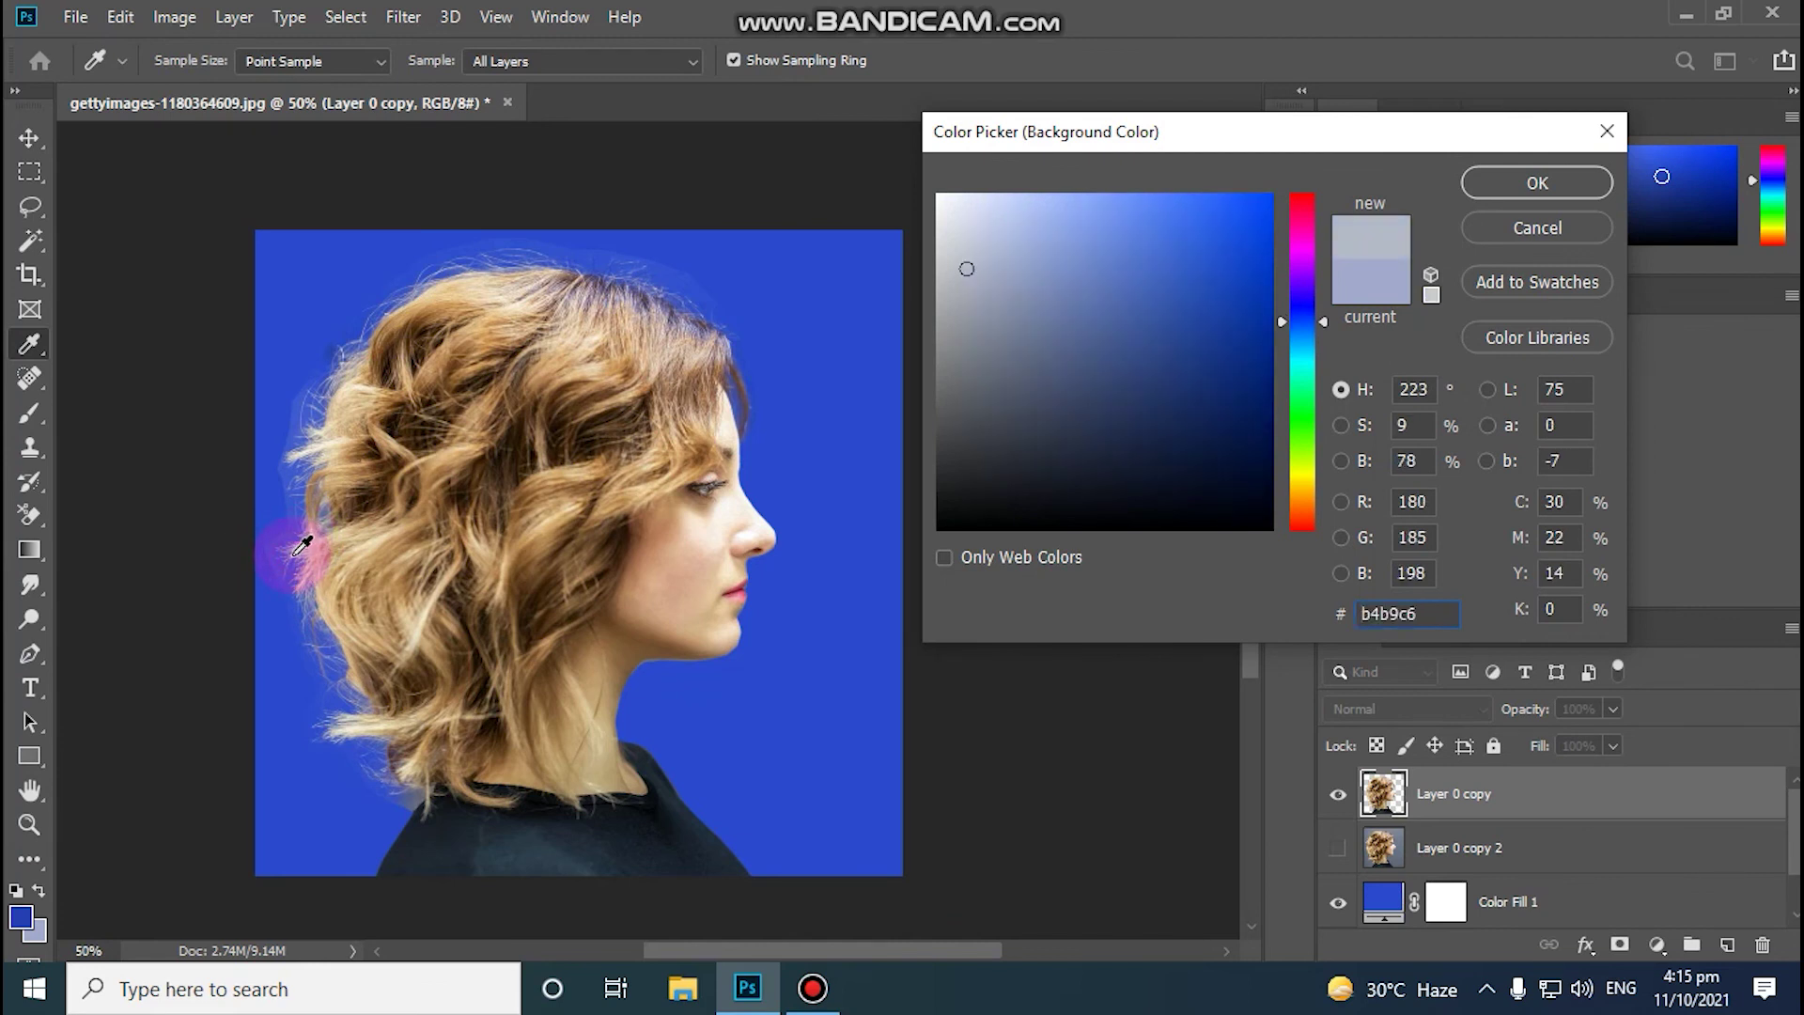
left_click(1514, 182)
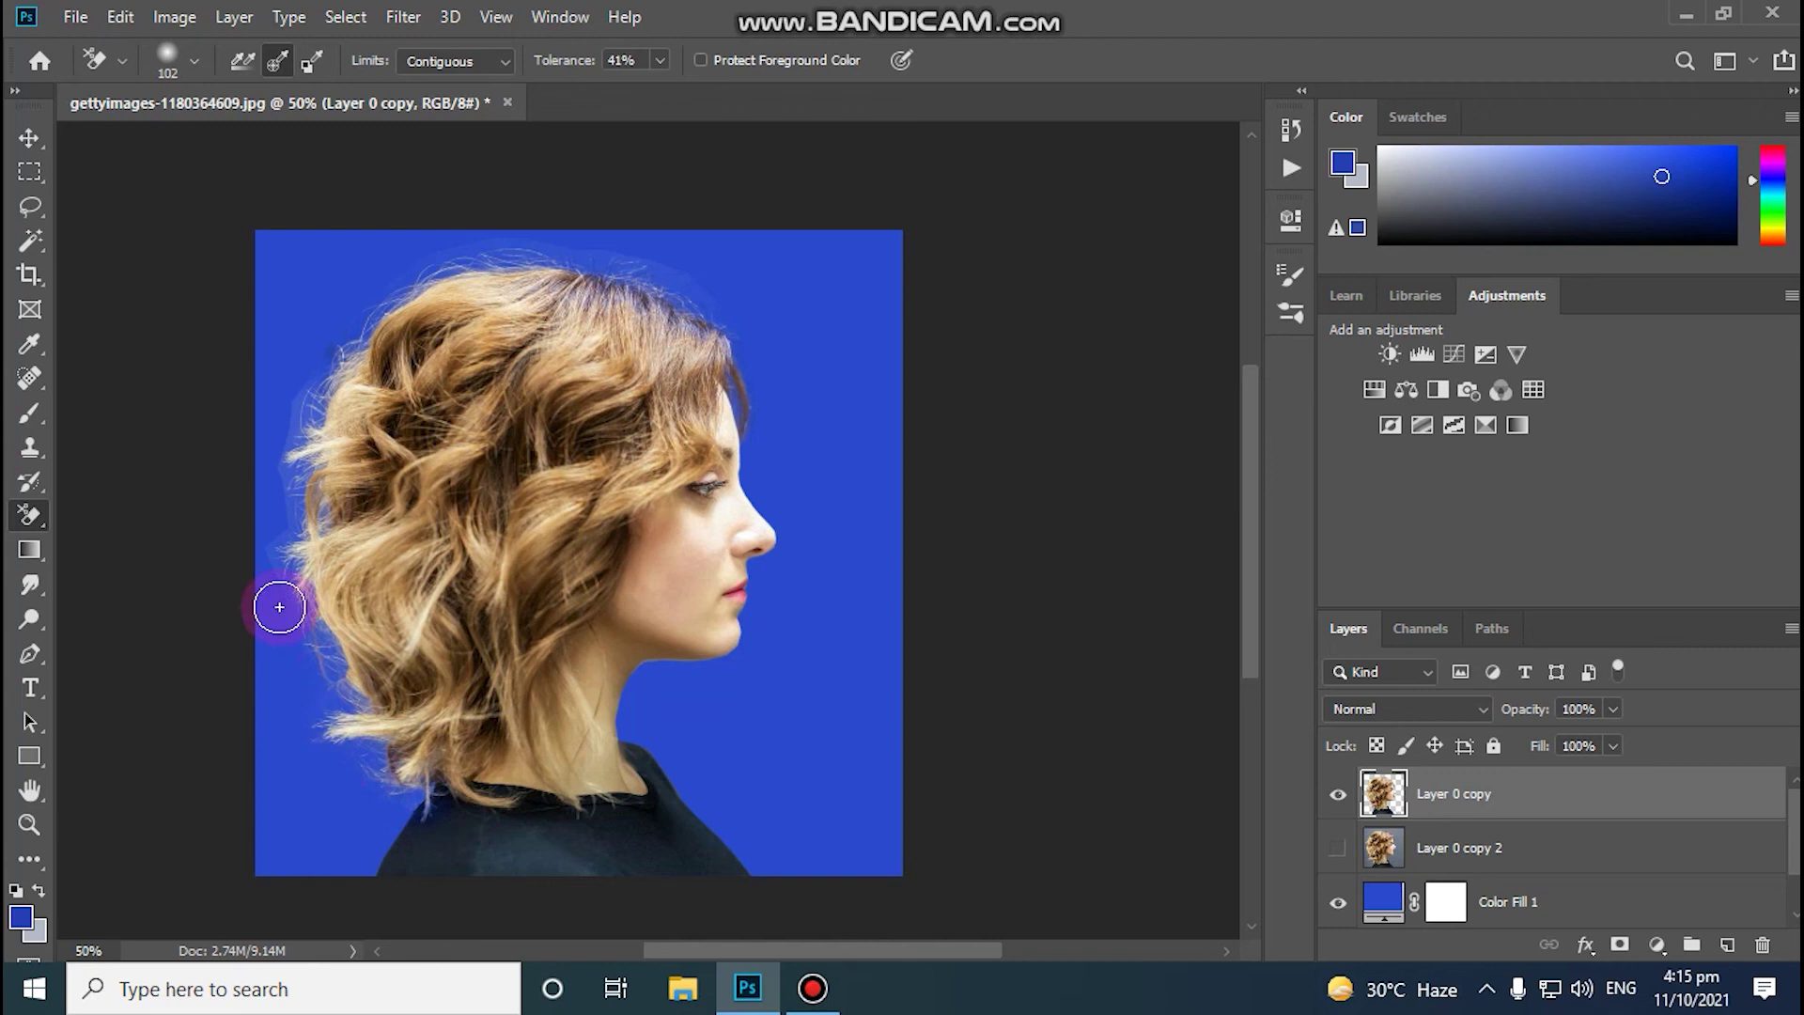
Step: Erase the remaining faint fringe along the back of the hair with the Background Eraser at 41% tolerance
left_click(277, 564)
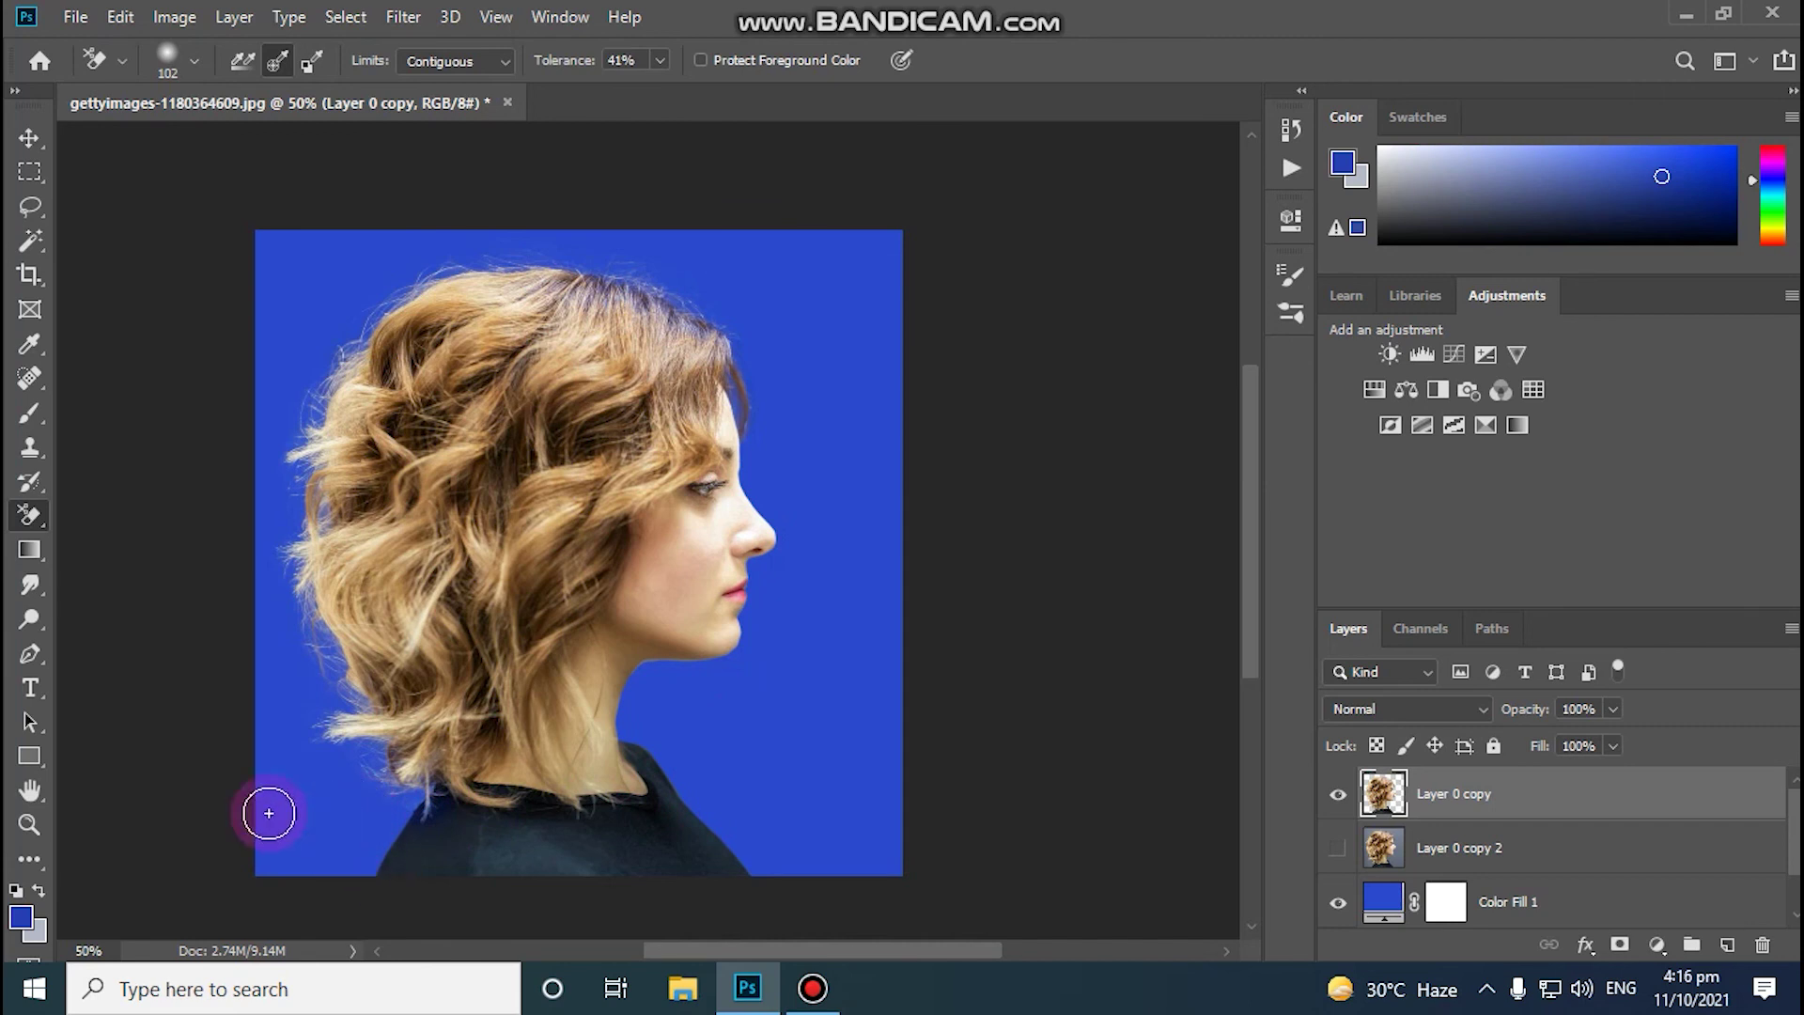
left_click(29, 825)
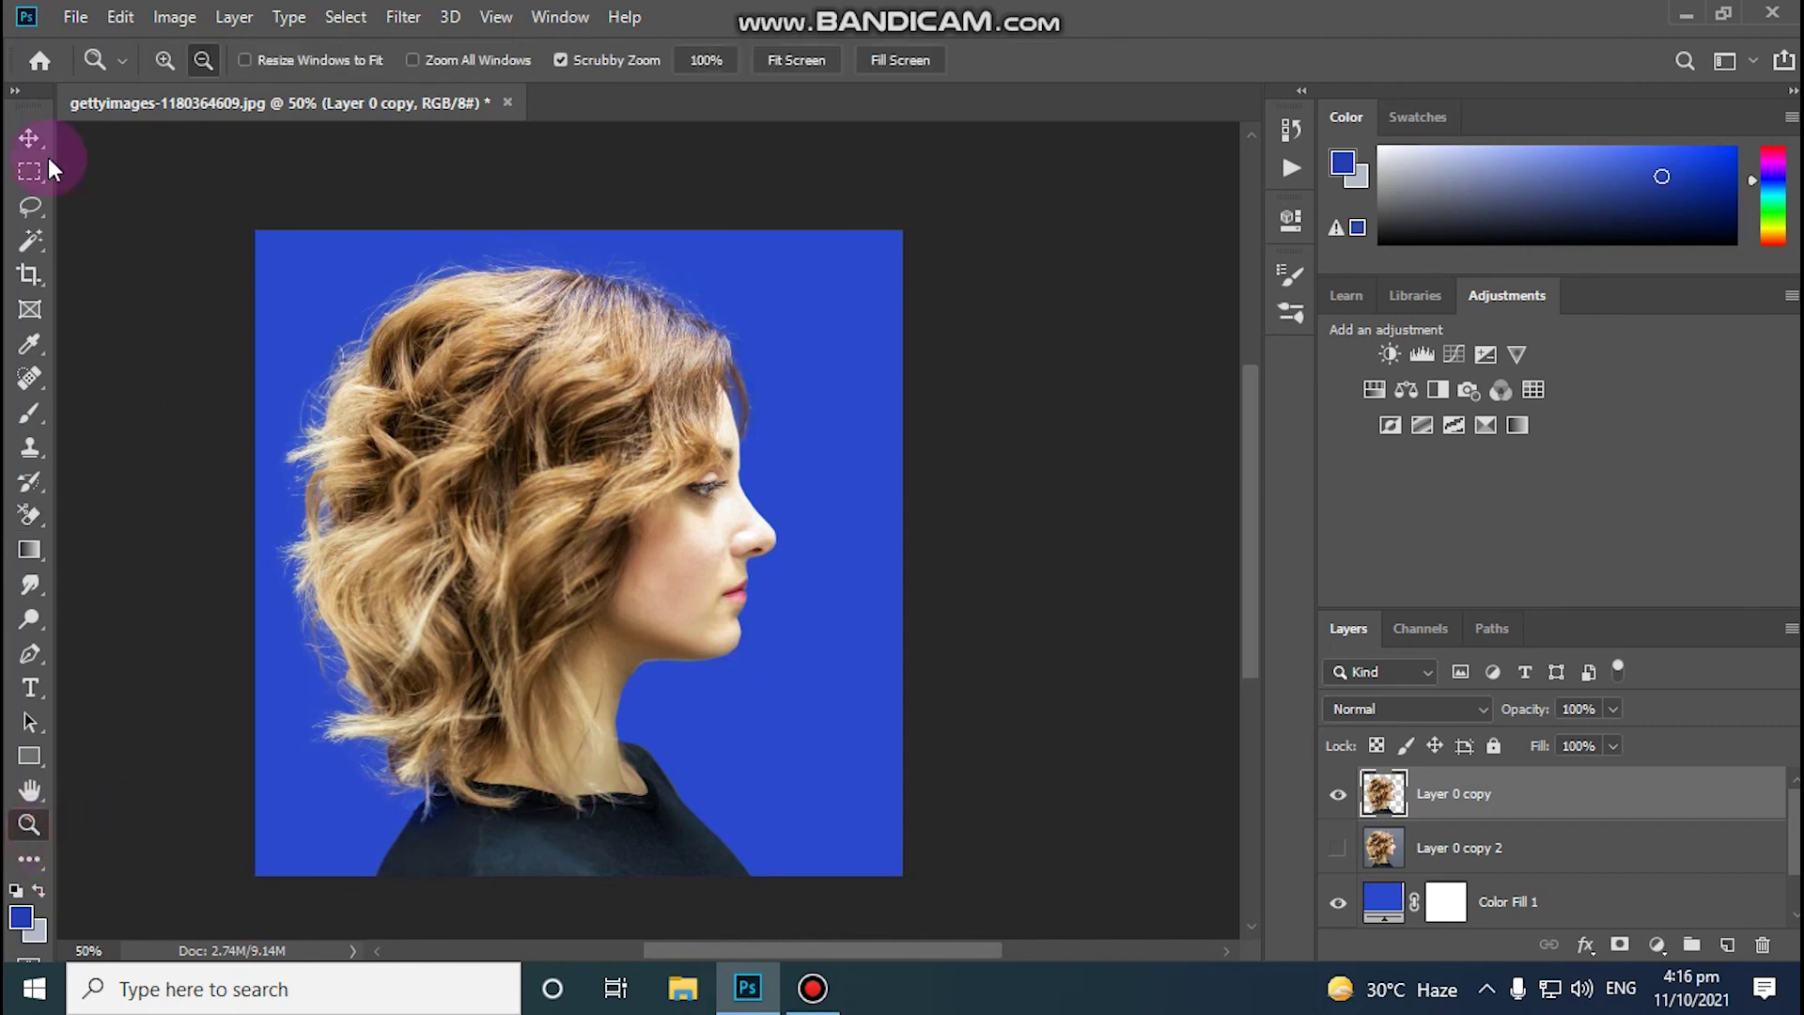
left_click(692, 626)
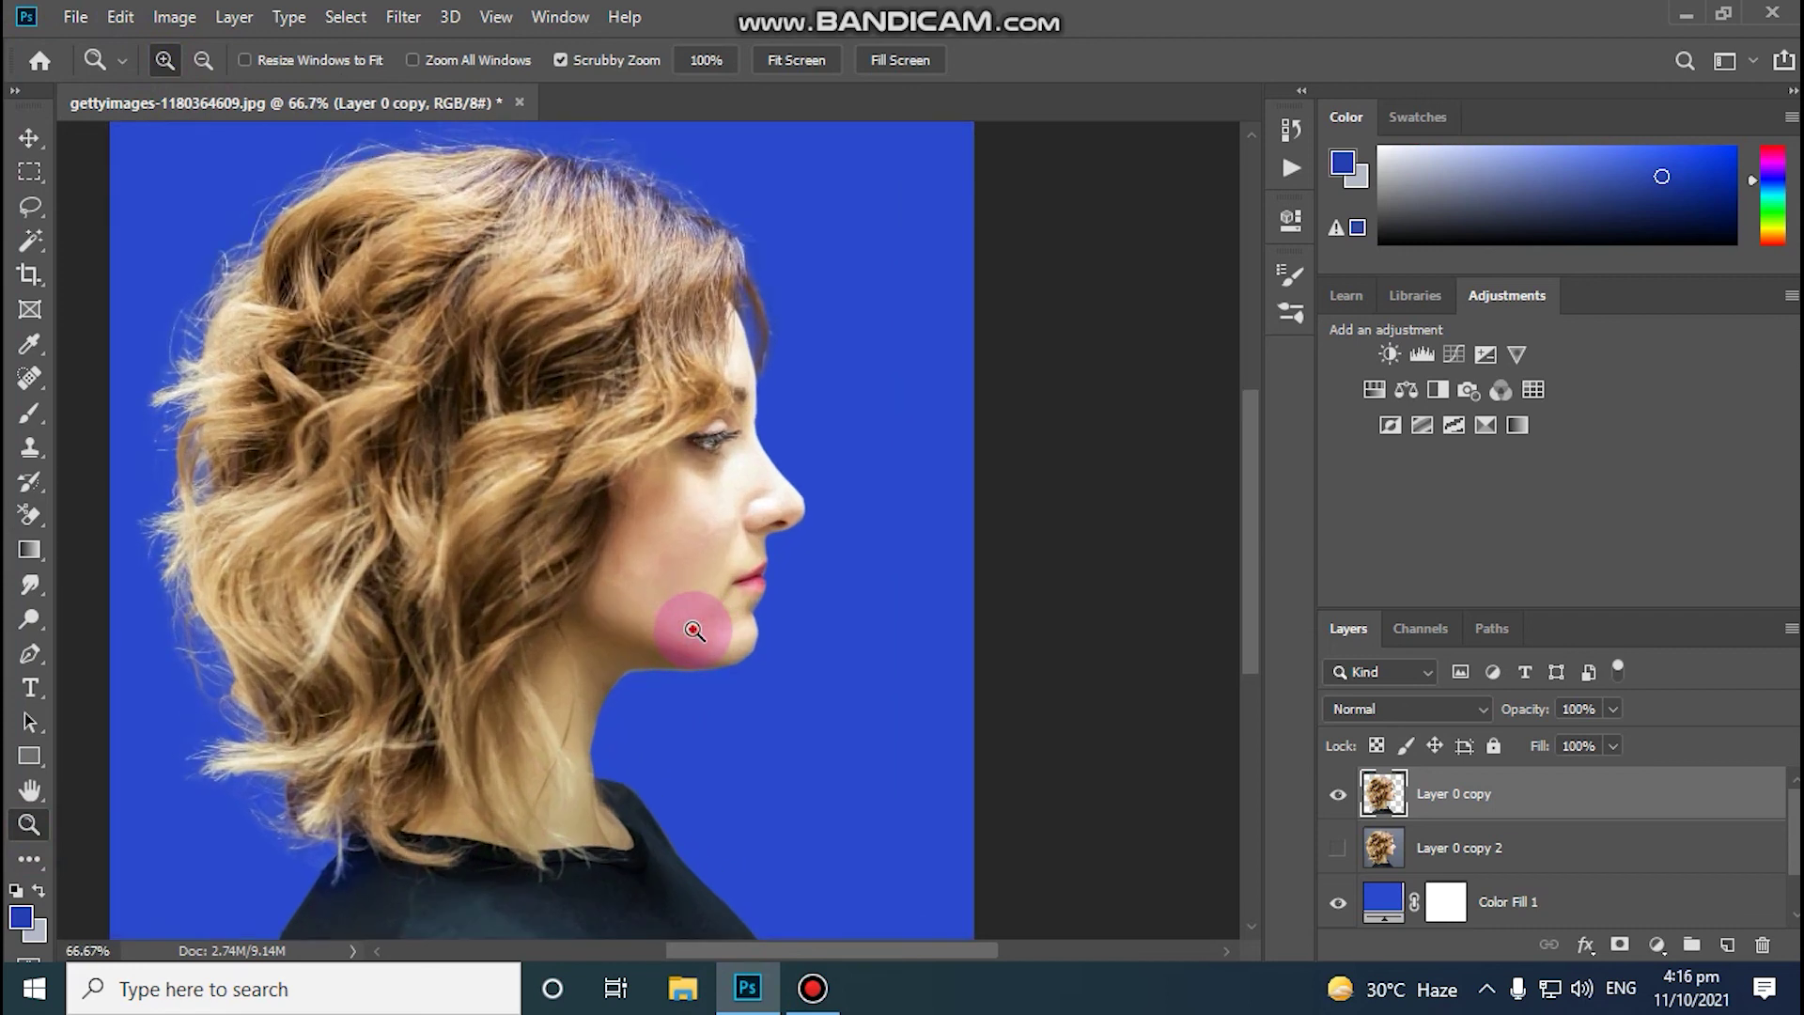
left_click(692, 629)
left_click_drag(883, 949, 733, 982)
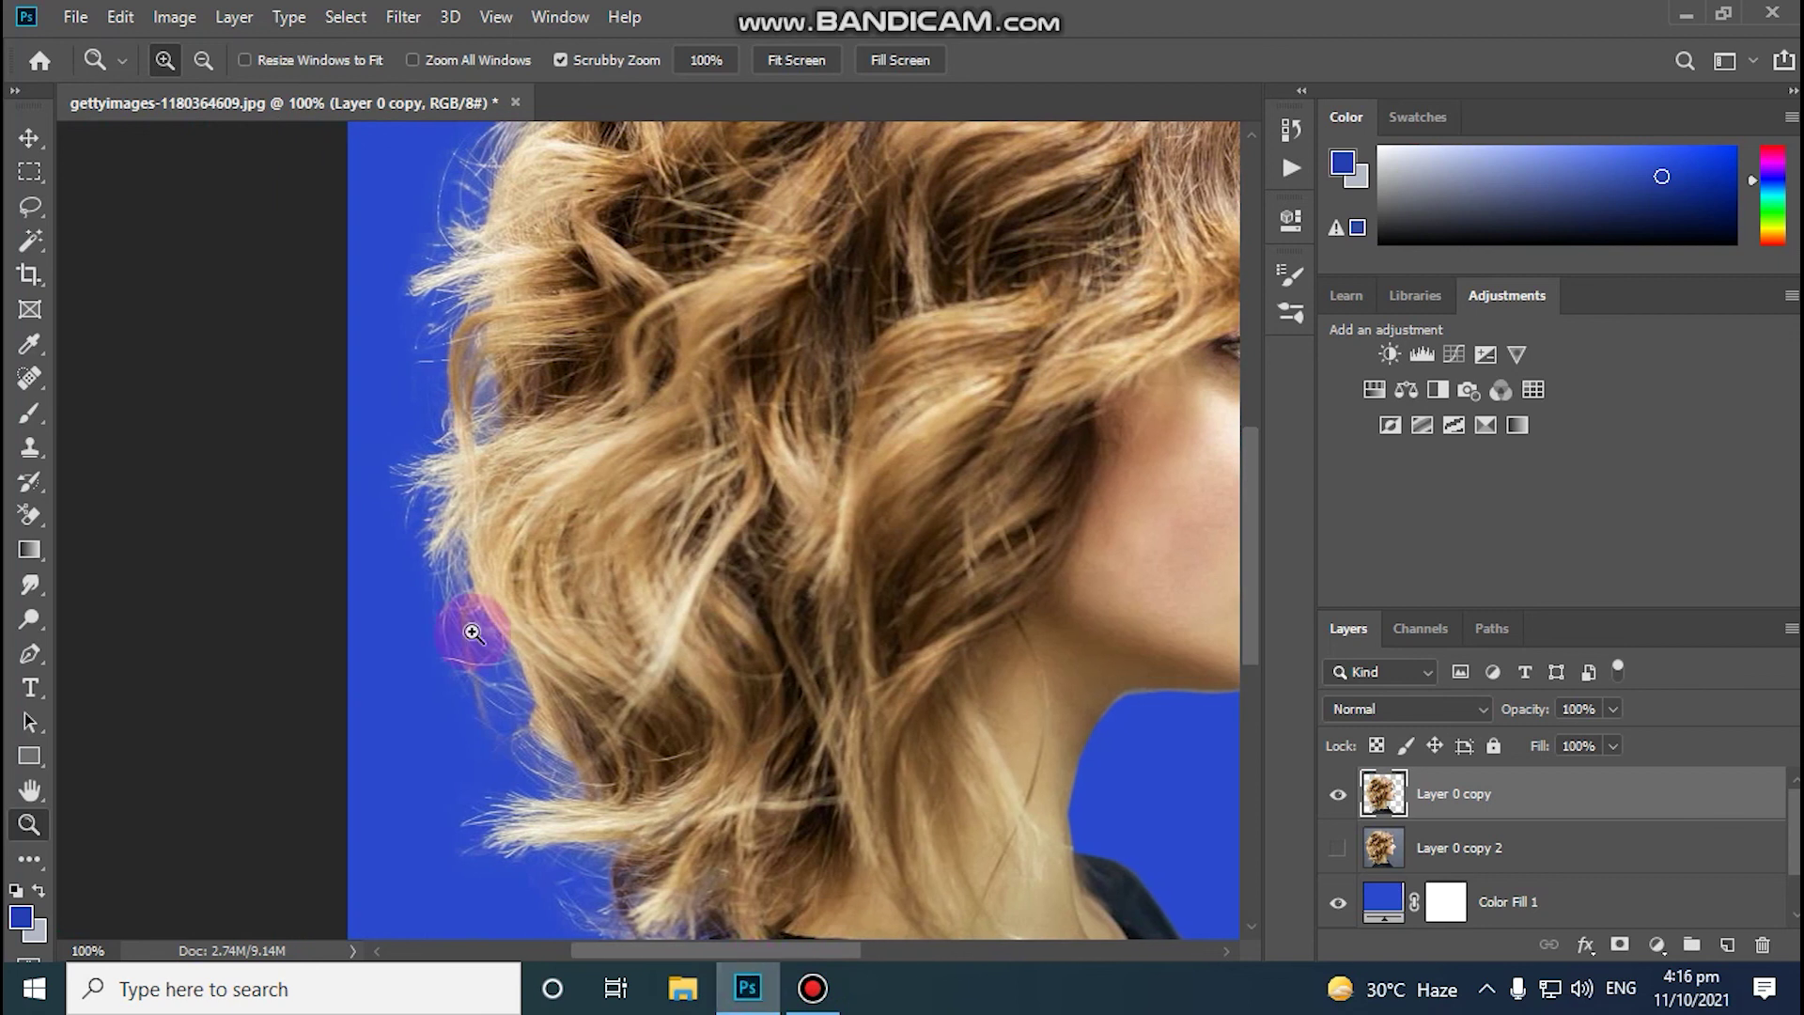
left_click(31, 516)
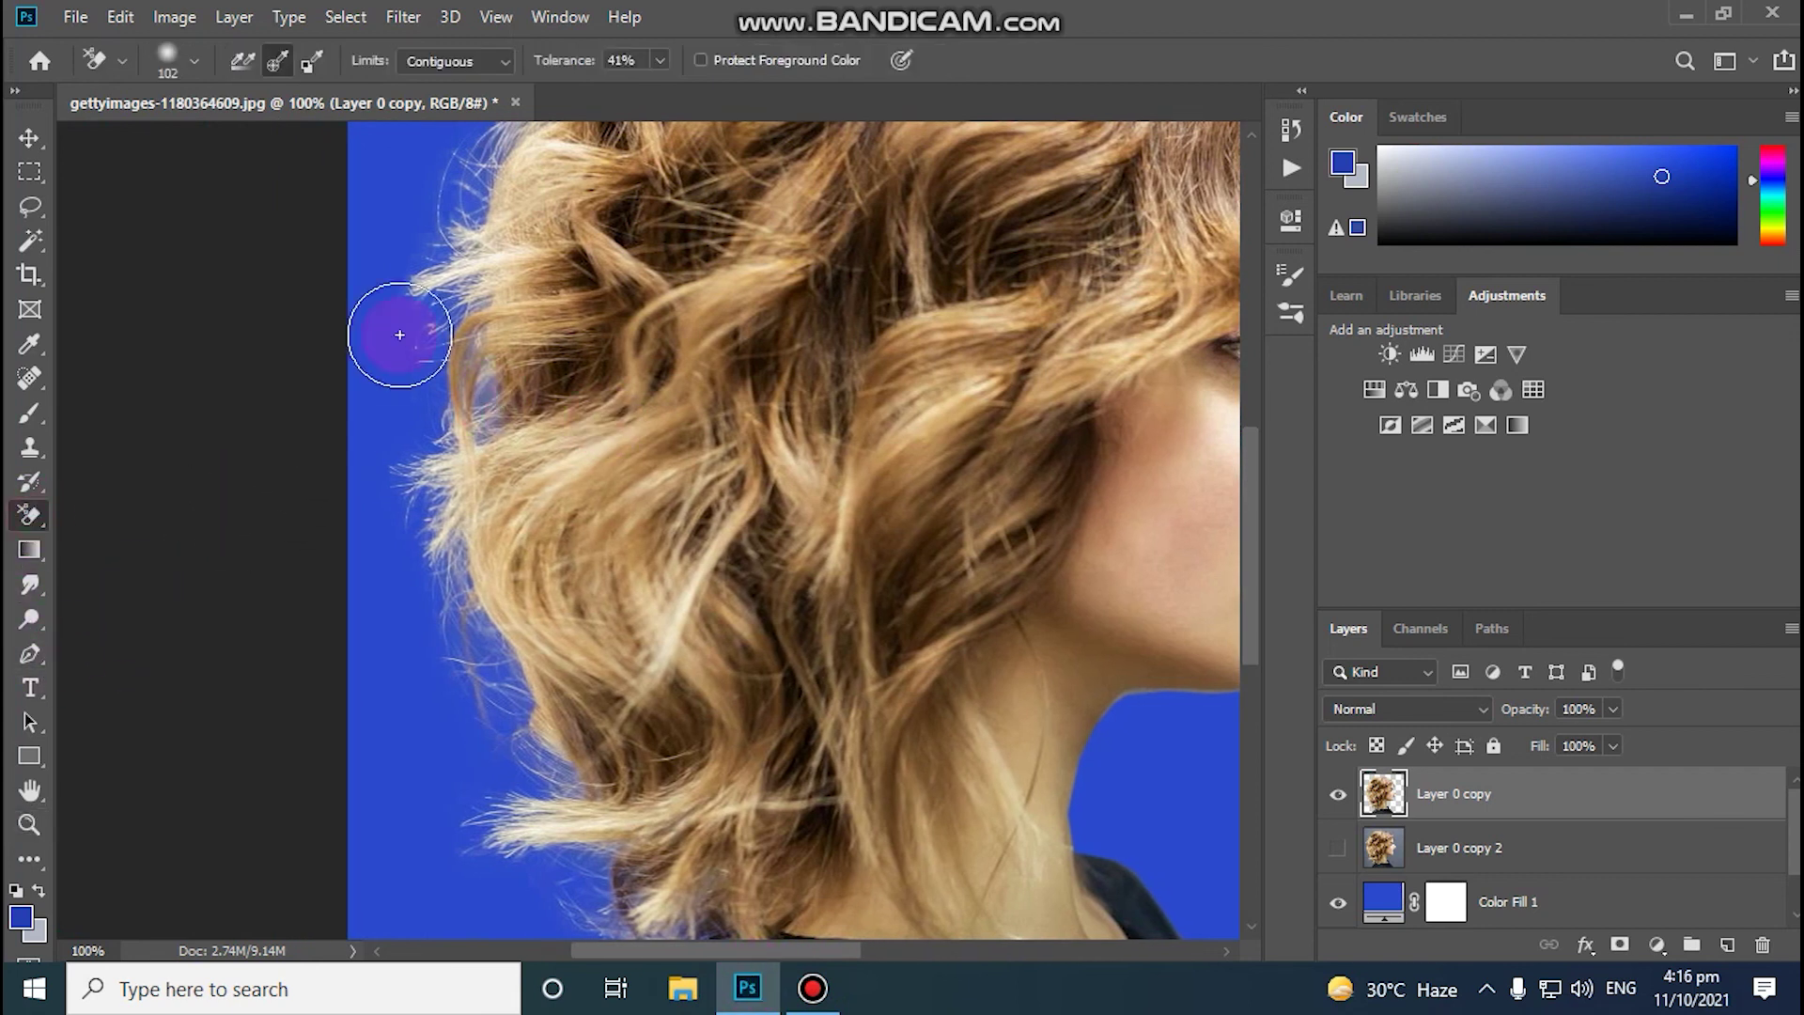
mouse_move(395, 366)
left_mouse_down()
mouse_move(419, 396)
mouse_move(385, 303)
mouse_move(442, 149)
mouse_move(398, 270)
mouse_move(391, 544)
mouse_move(483, 716)
mouse_move(427, 685)
mouse_move(374, 435)
mouse_move(59, 996)
left_mouse_up()
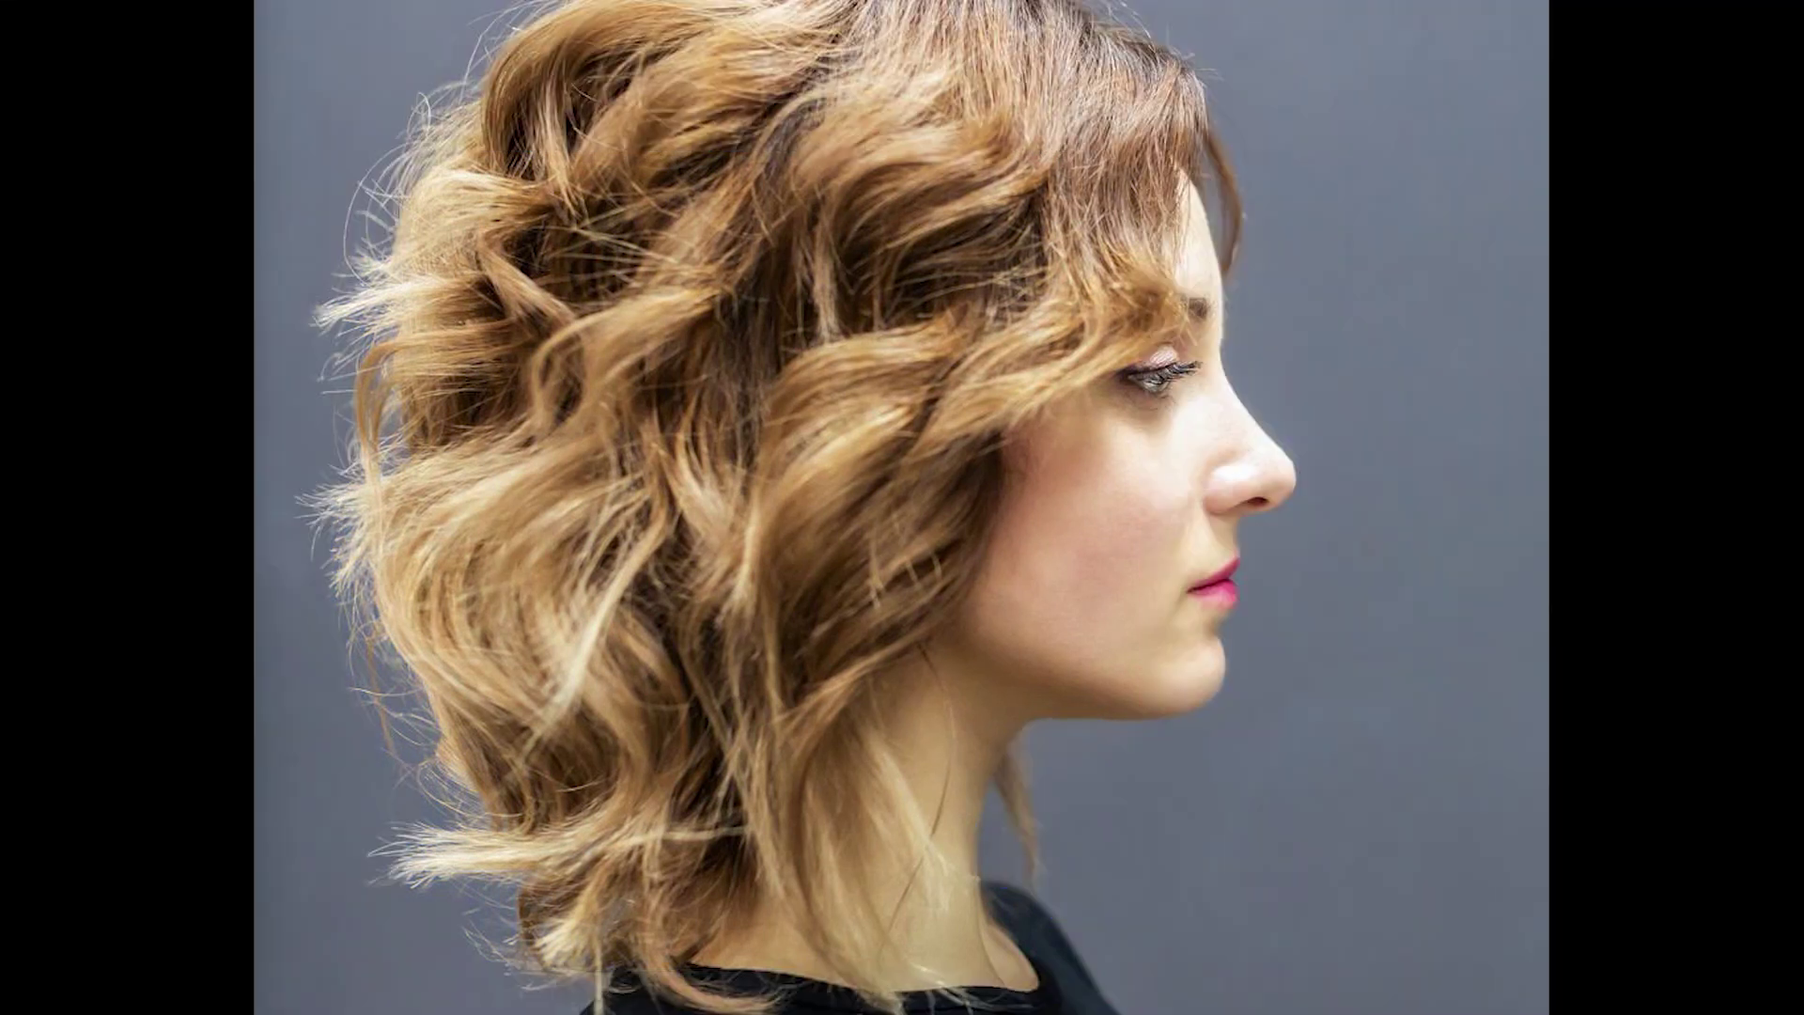